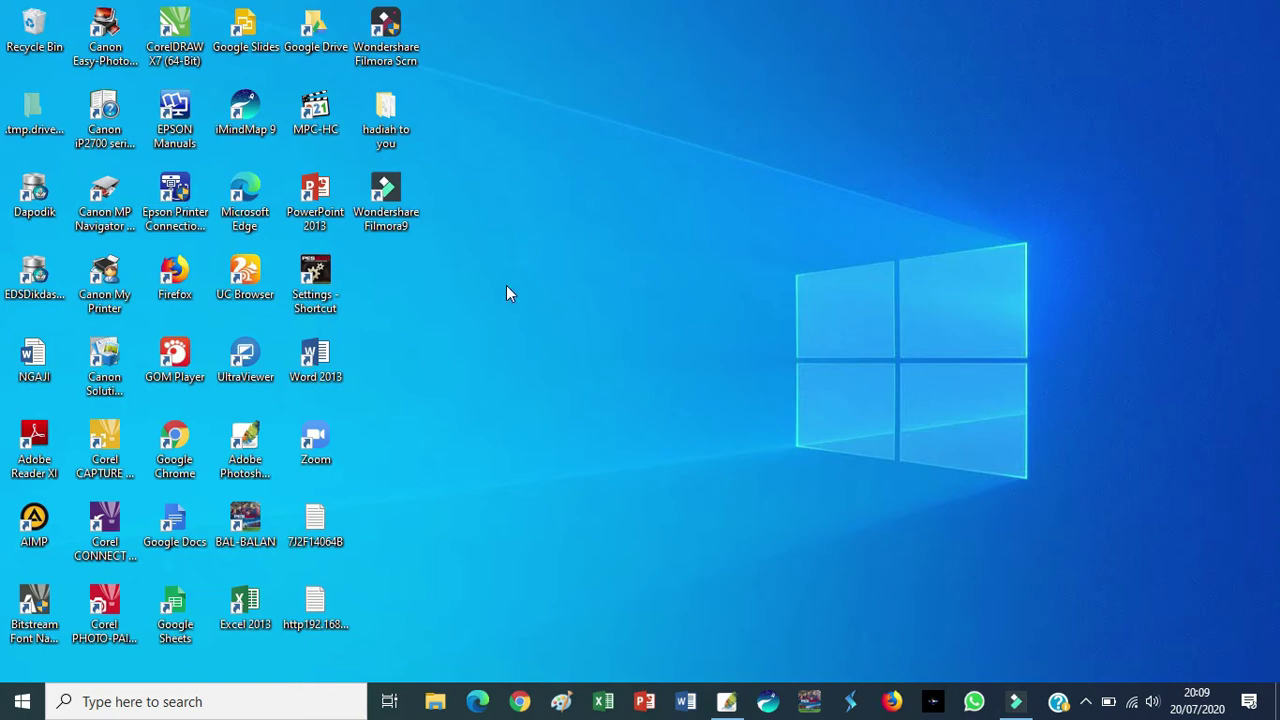
# - Switch from the desktop to the running Adobe Photoshop window
pyautogui.click(728, 702)
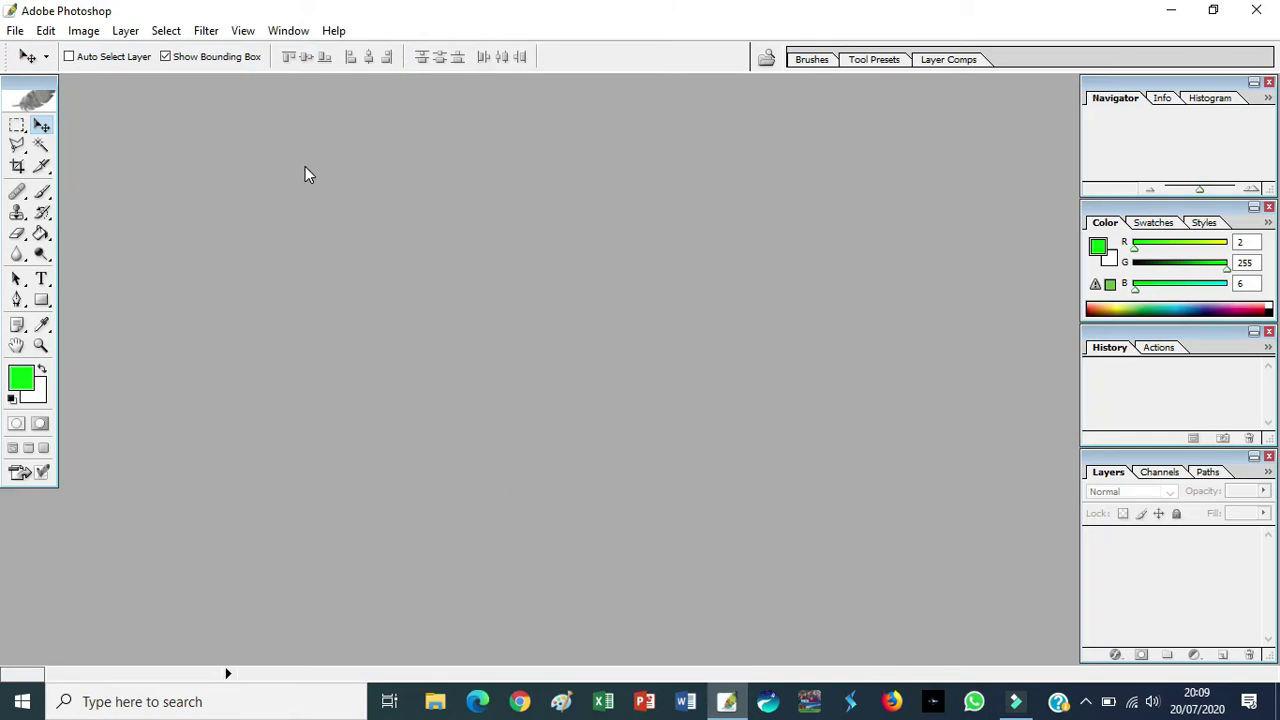
pyautogui.click(1166, 18)
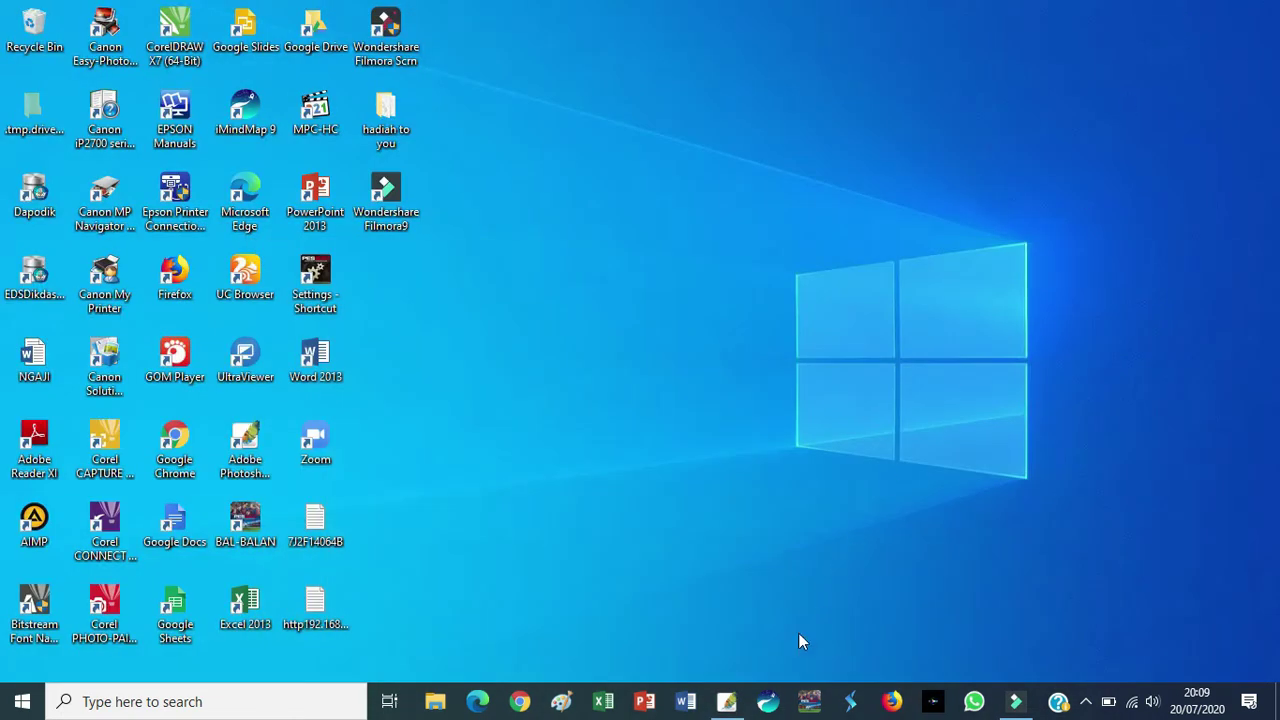
pyautogui.moveTo(733, 704)
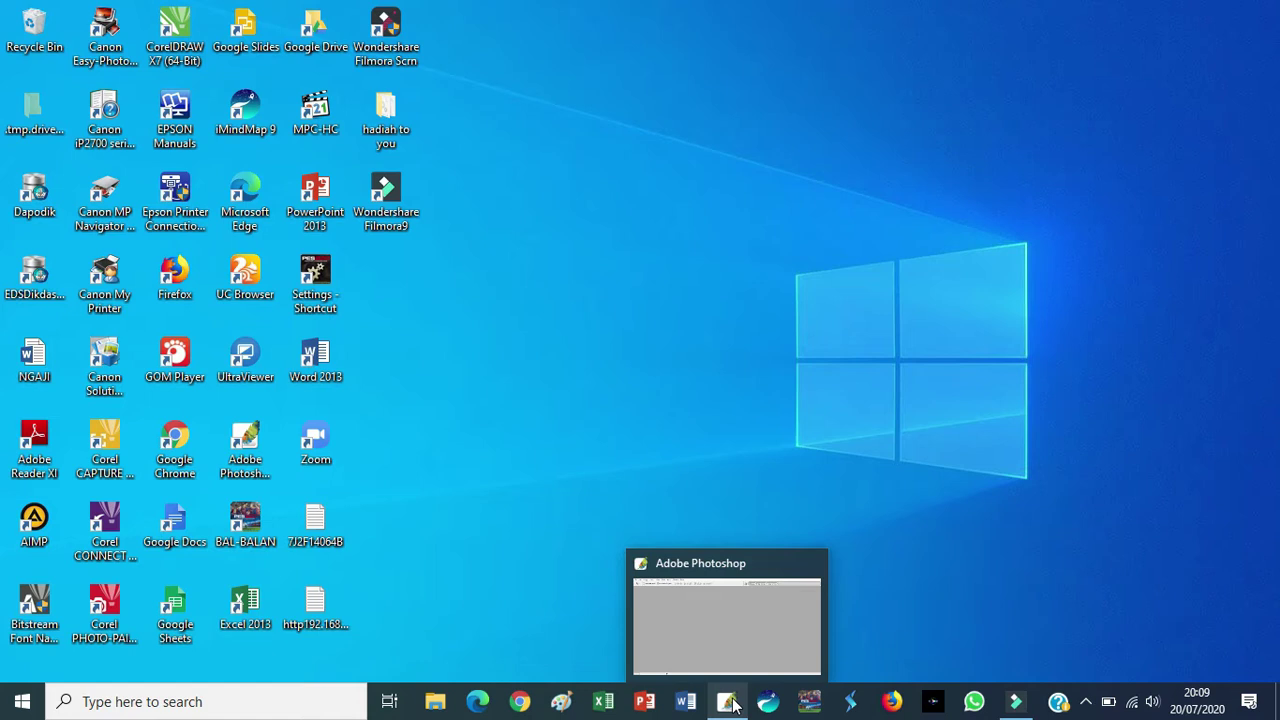
pyautogui.click(729, 702)
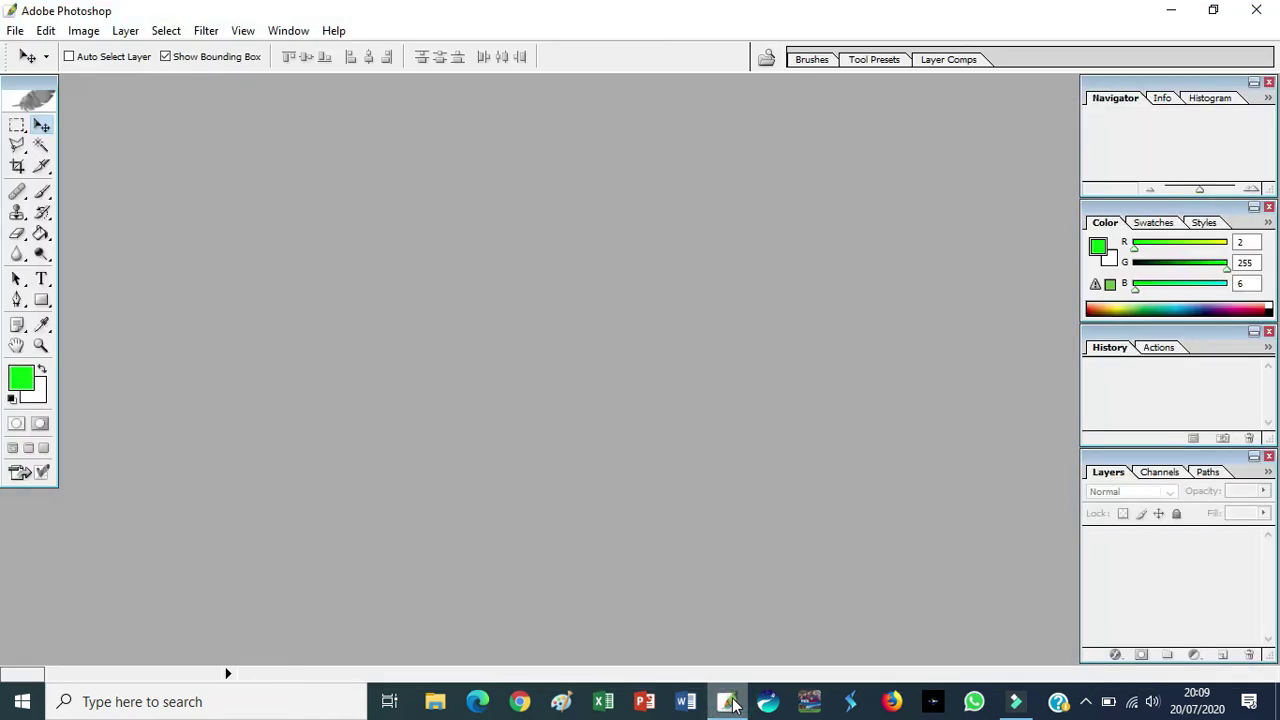
# - Shrink the program window to a floating size, then maximize it again
pyautogui.click(1216, 14)
pyautogui.moveTo(766, 88)
pyautogui.mouseDown()
pyautogui.moveTo(742, 137)
pyautogui.moveTo(752, 108)
pyautogui.mouseUp()
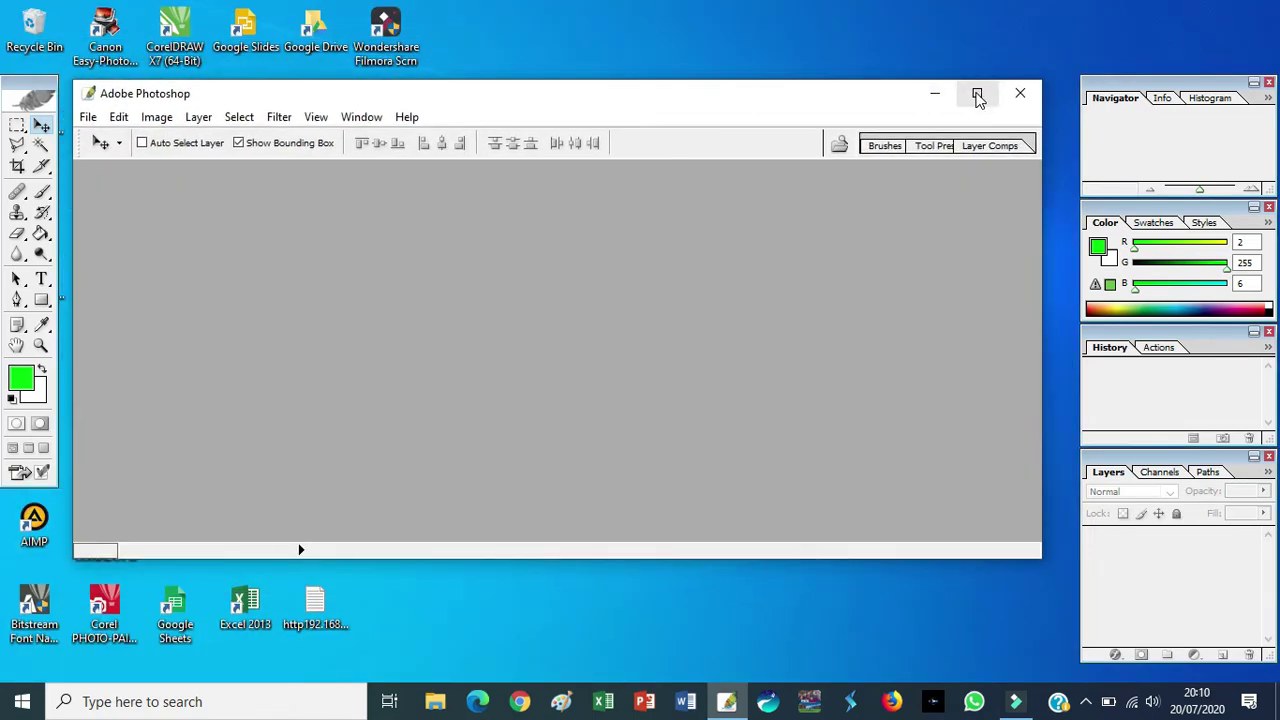
pyautogui.click(977, 94)
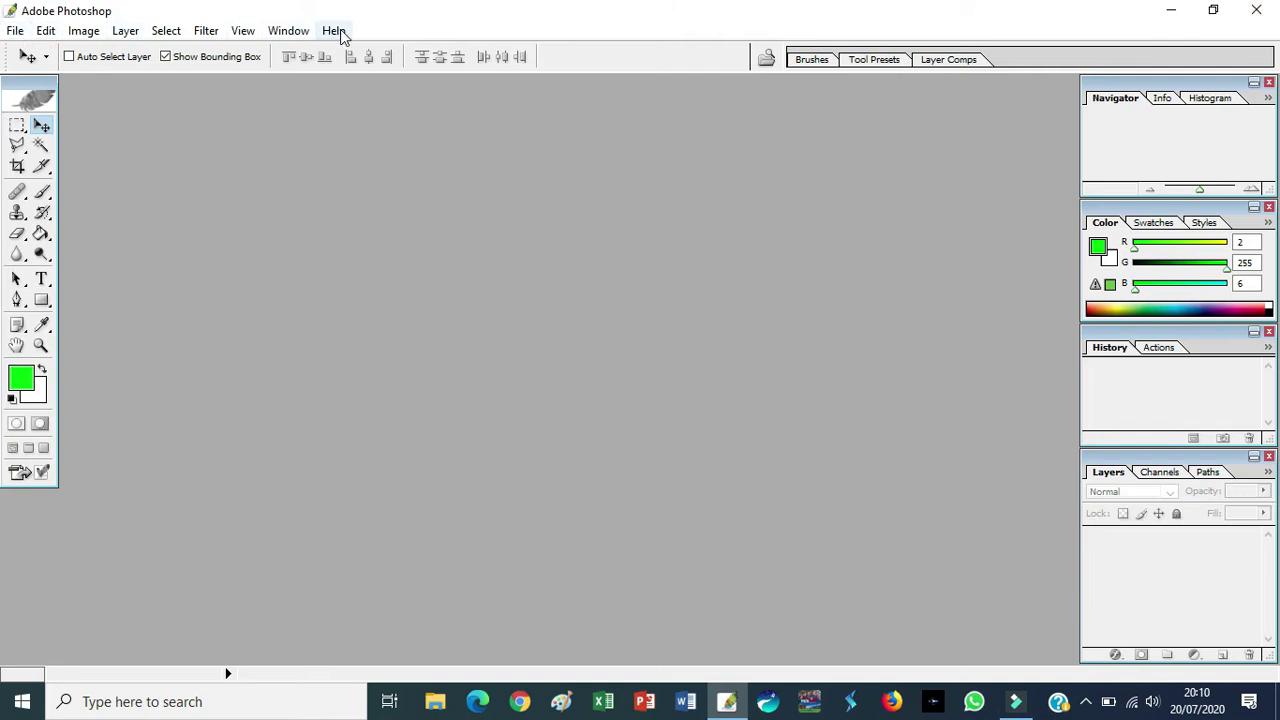
# - Look through the commands offered for files, editing, images, filters and help
pyautogui.click(15, 31)
pyautogui.click(30, 31)
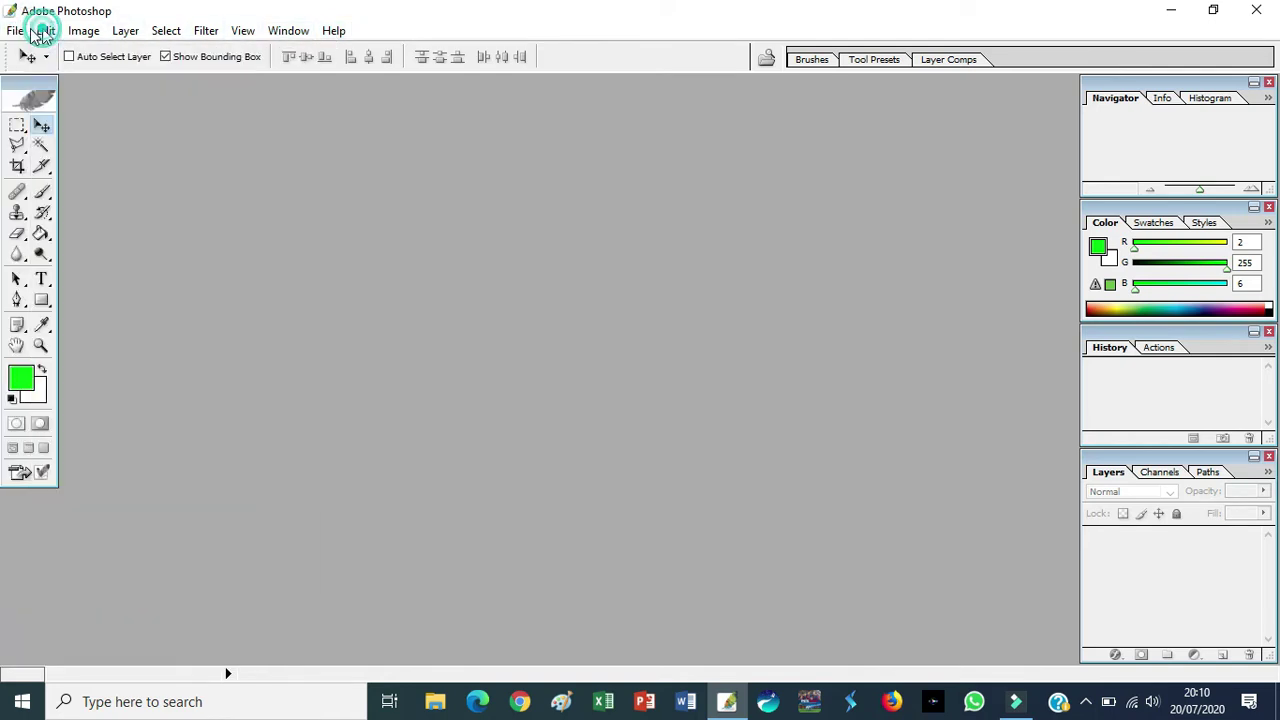
pyautogui.click(14, 31)
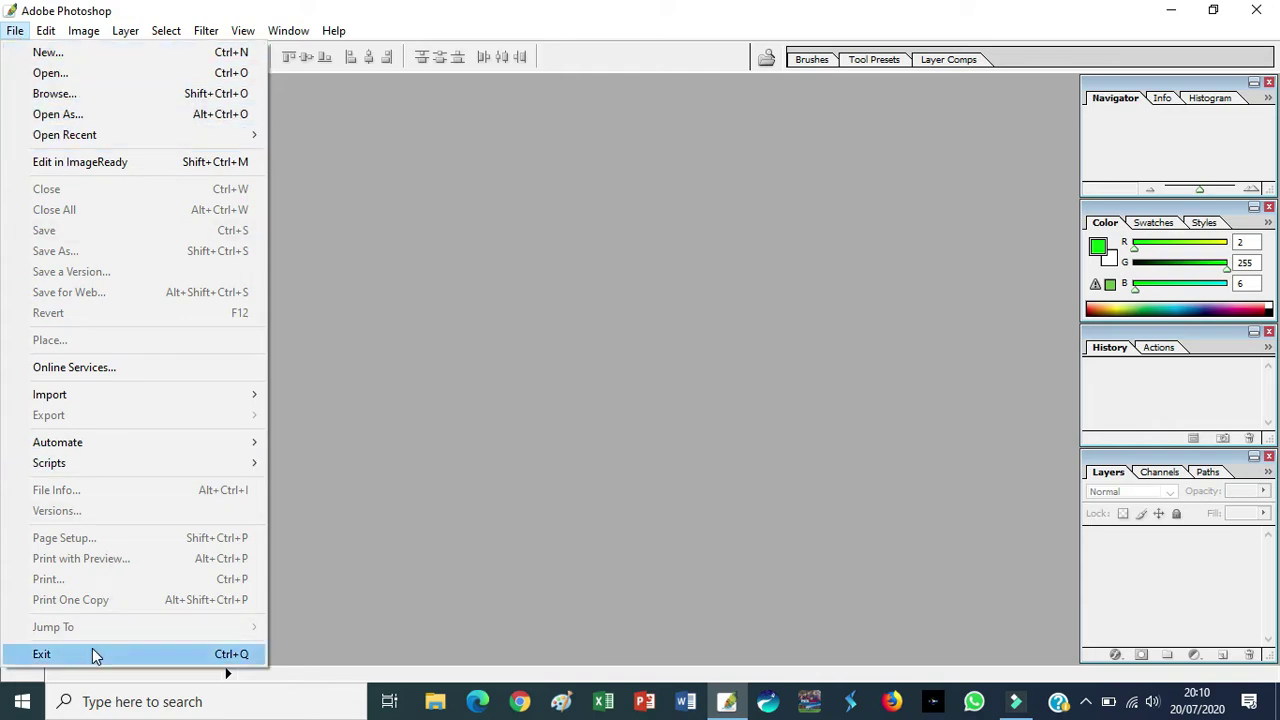
pyautogui.click(46, 30)
pyautogui.click(46, 30)
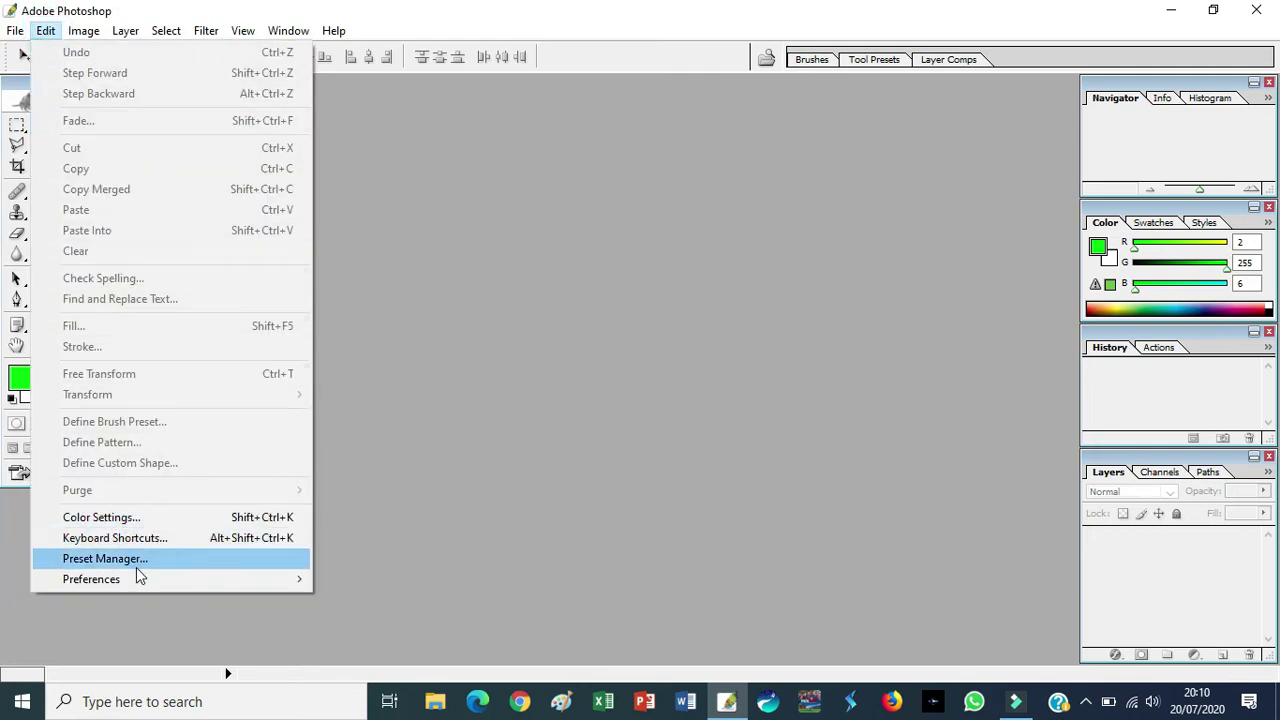
pyautogui.moveTo(84, 36)
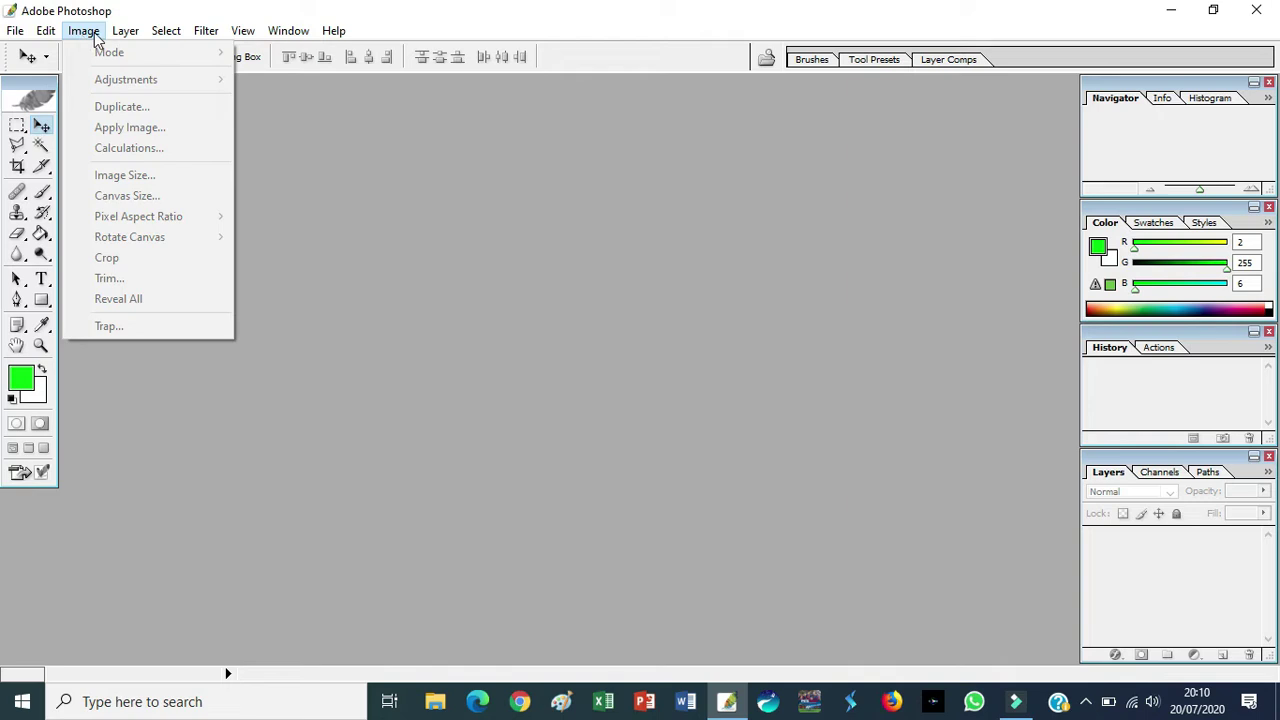
pyautogui.moveTo(207, 35)
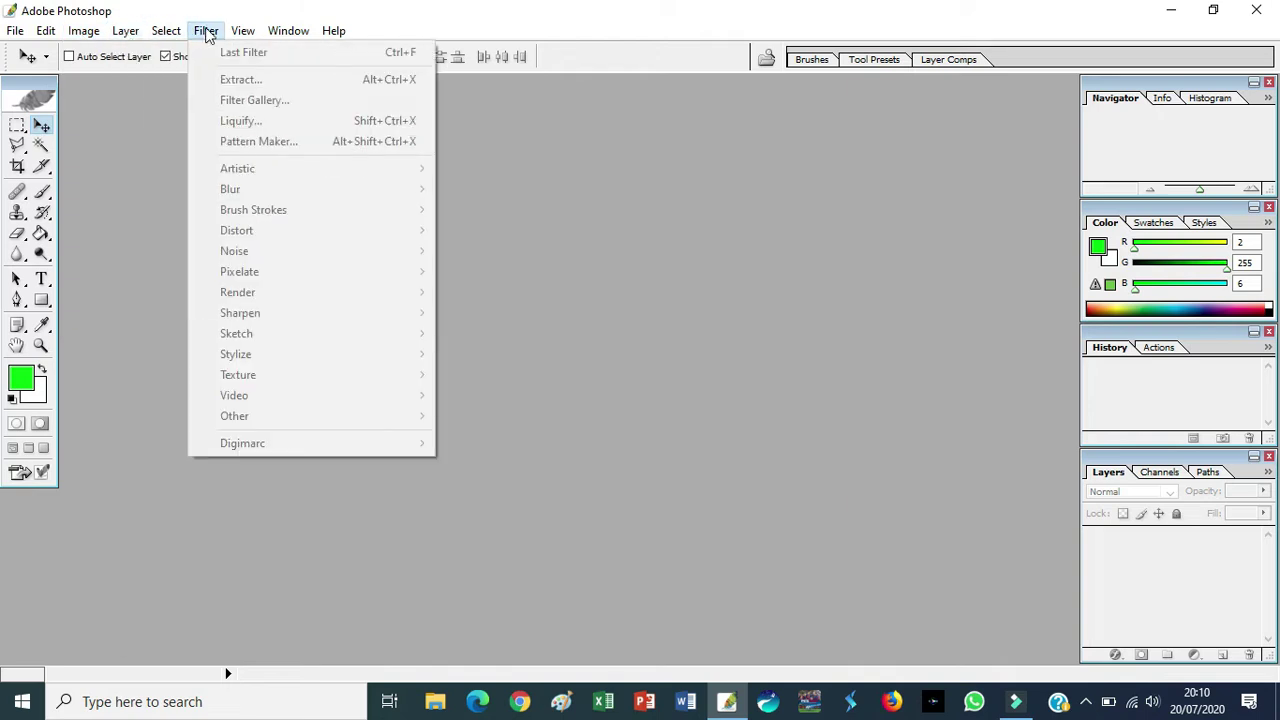
pyautogui.moveTo(336, 38)
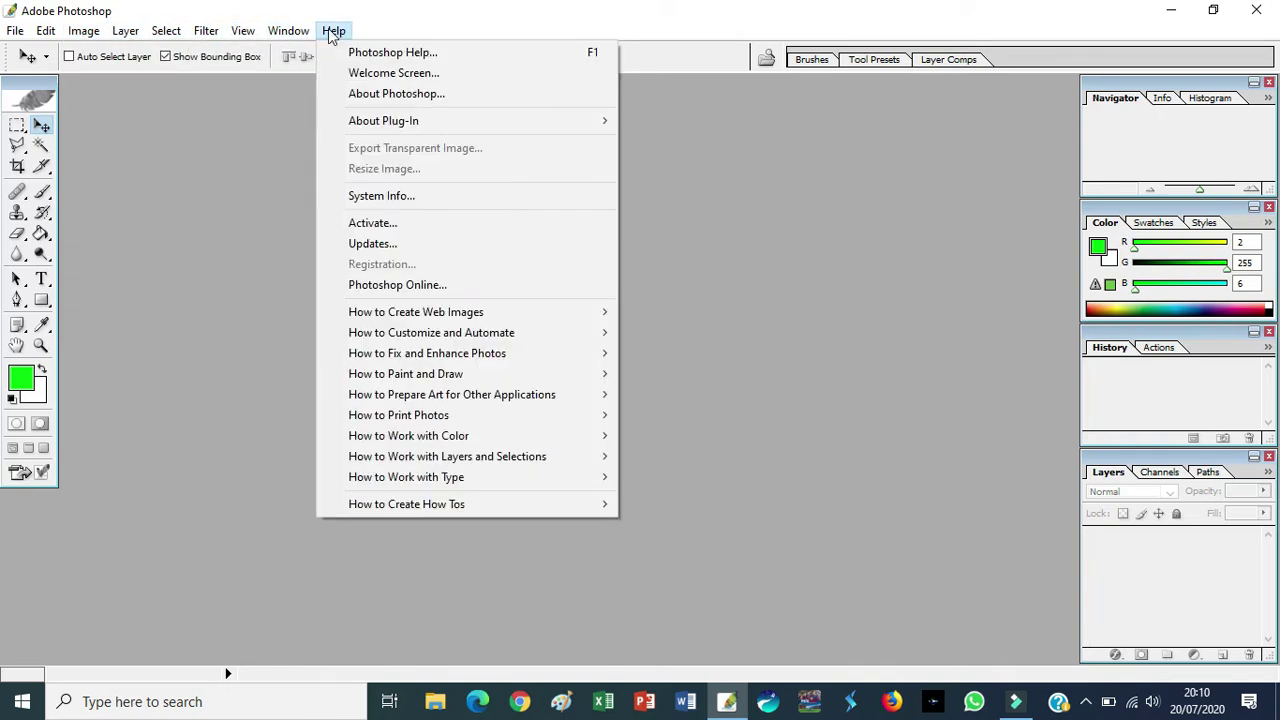
pyautogui.click(190, 8)
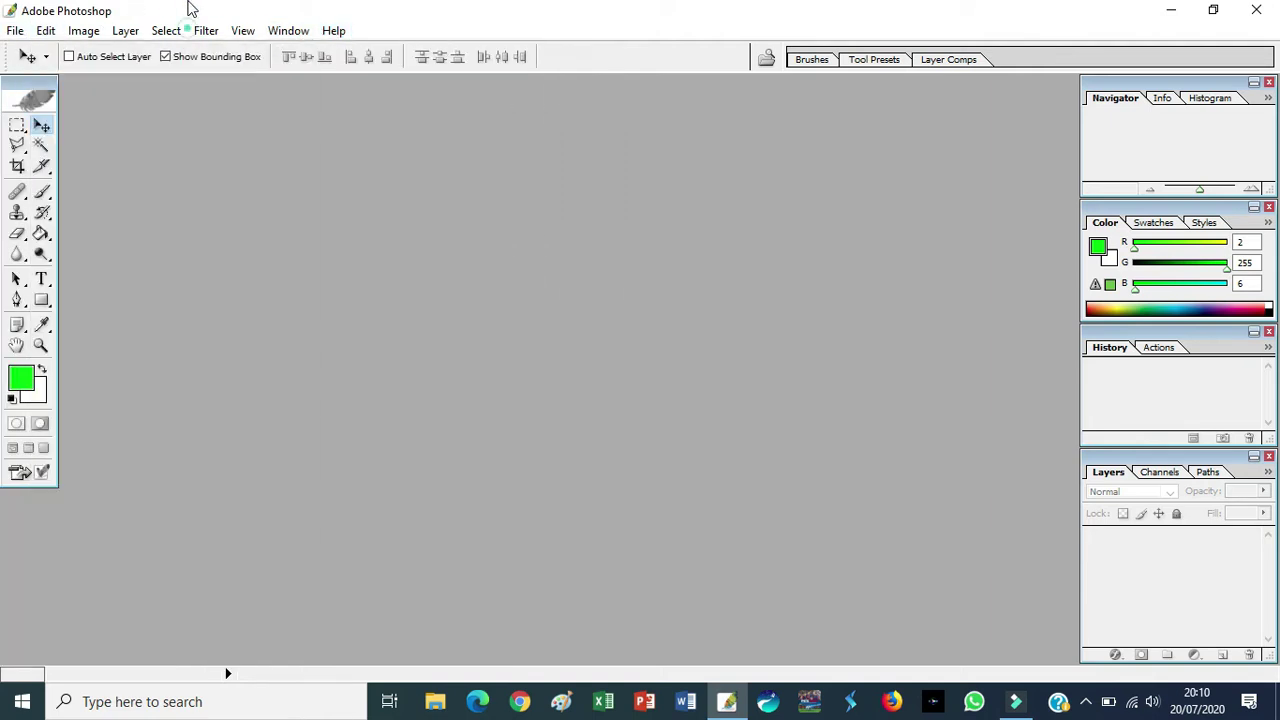
pyautogui.click(14, 32)
pyautogui.click(16, 31)
pyautogui.click(46, 31)
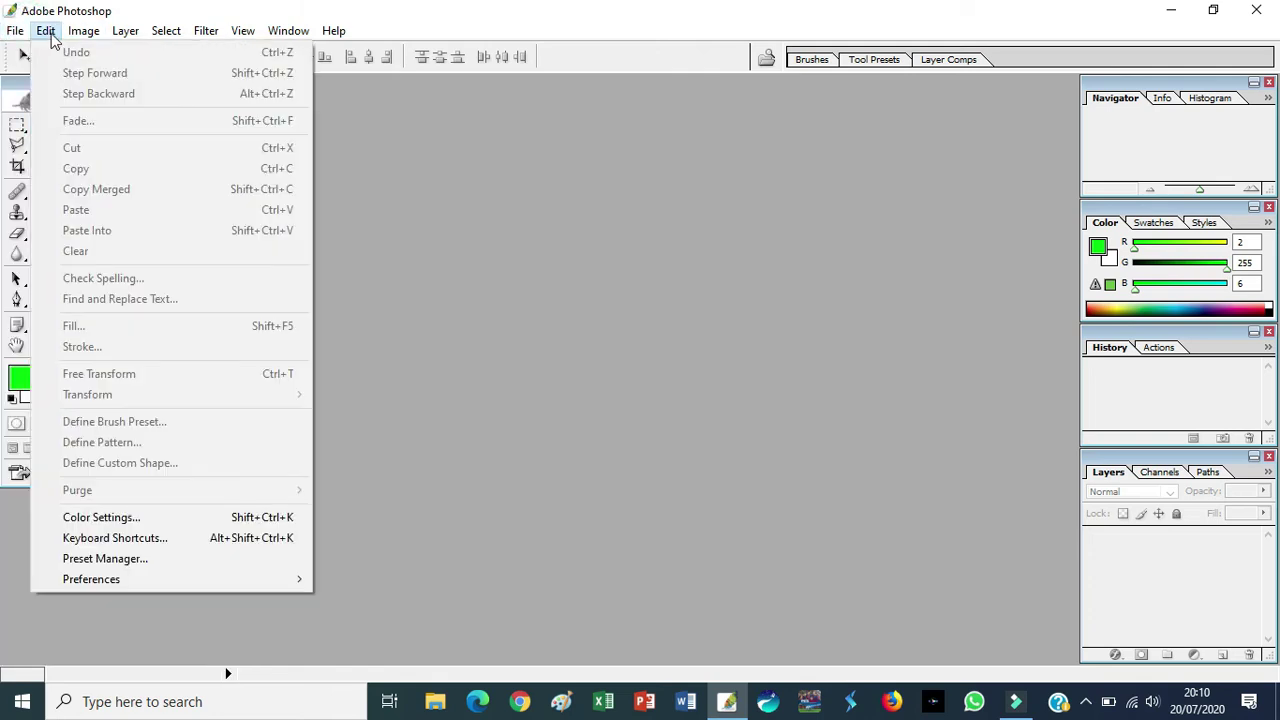
pyautogui.click(48, 33)
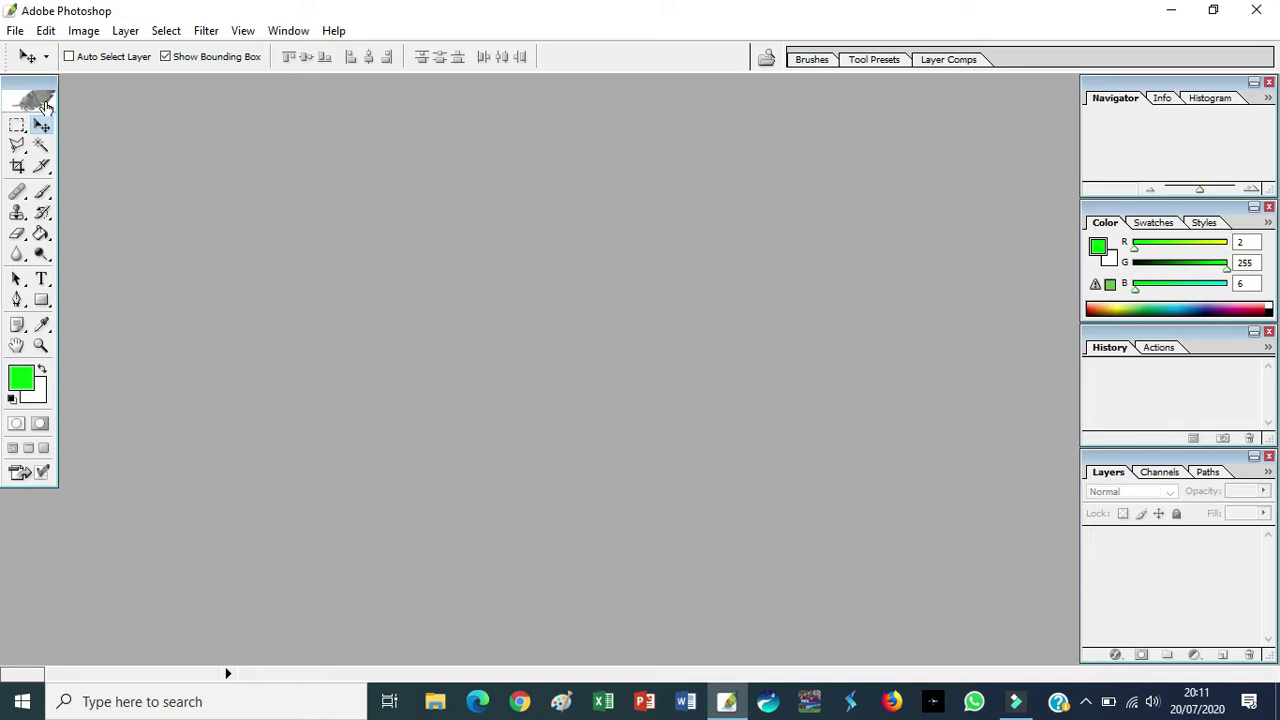
pyautogui.click(10, 33)
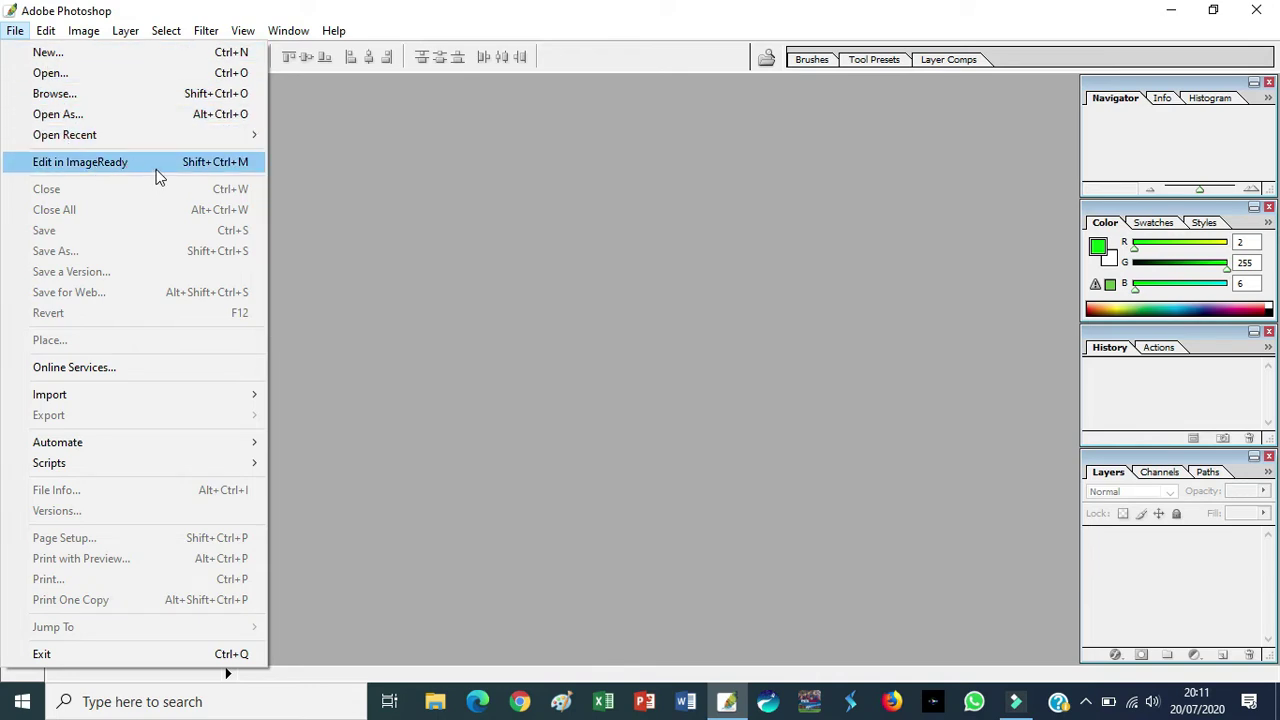
pyautogui.moveTo(40, 30)
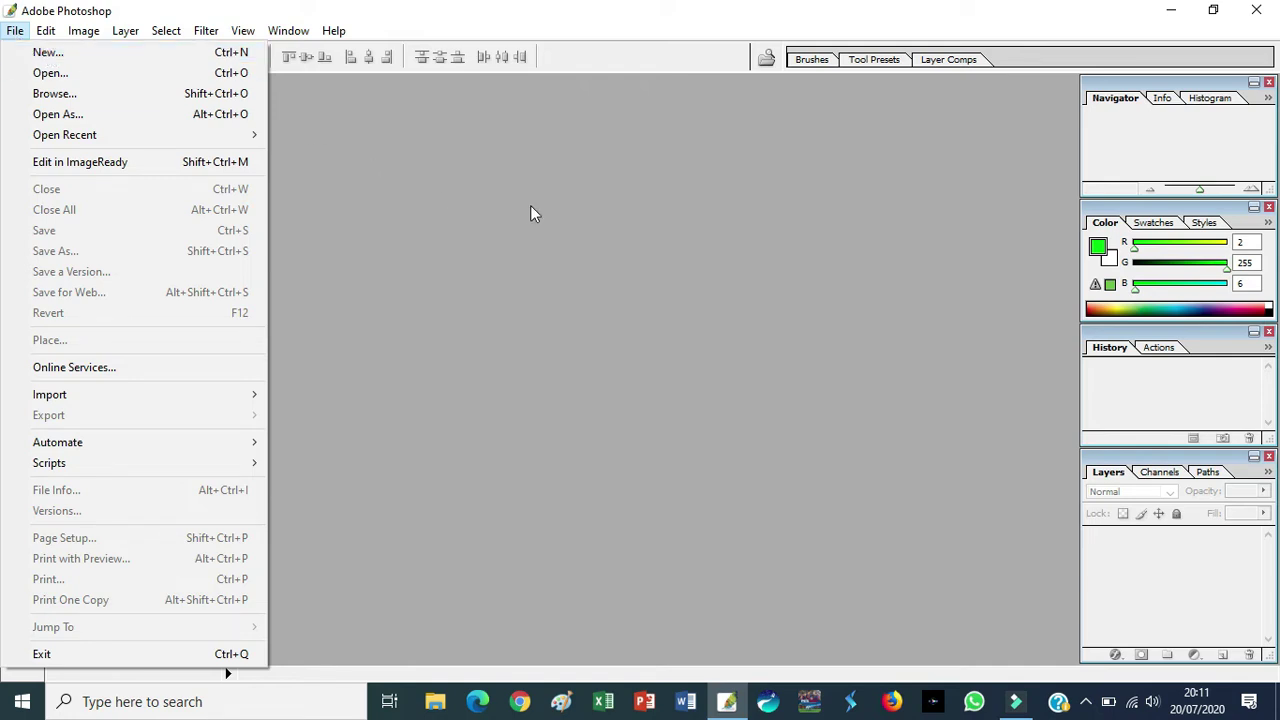
pyautogui.click(586, 206)
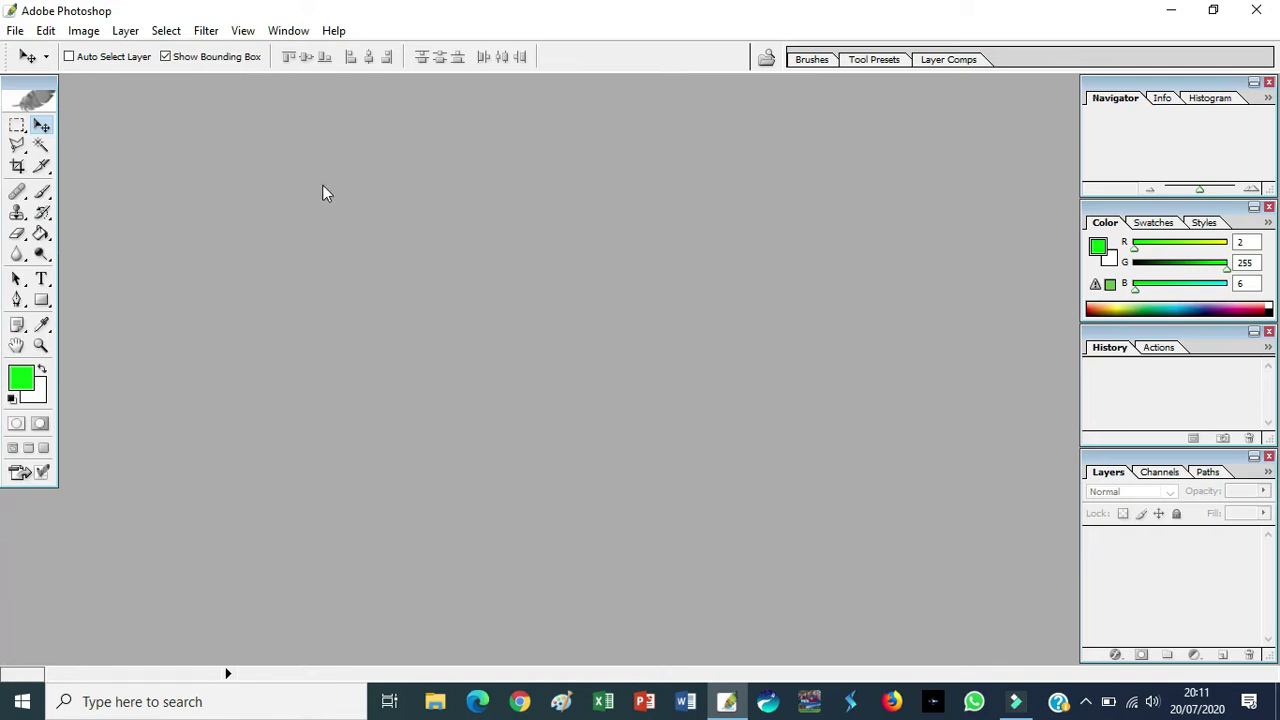
# - Create a blank 16,02 × 11,99 cm RGB document at 28,346 pixels/cm with a white background and the Custom preset
pyautogui.click(15, 30)
pyautogui.click(40, 48)
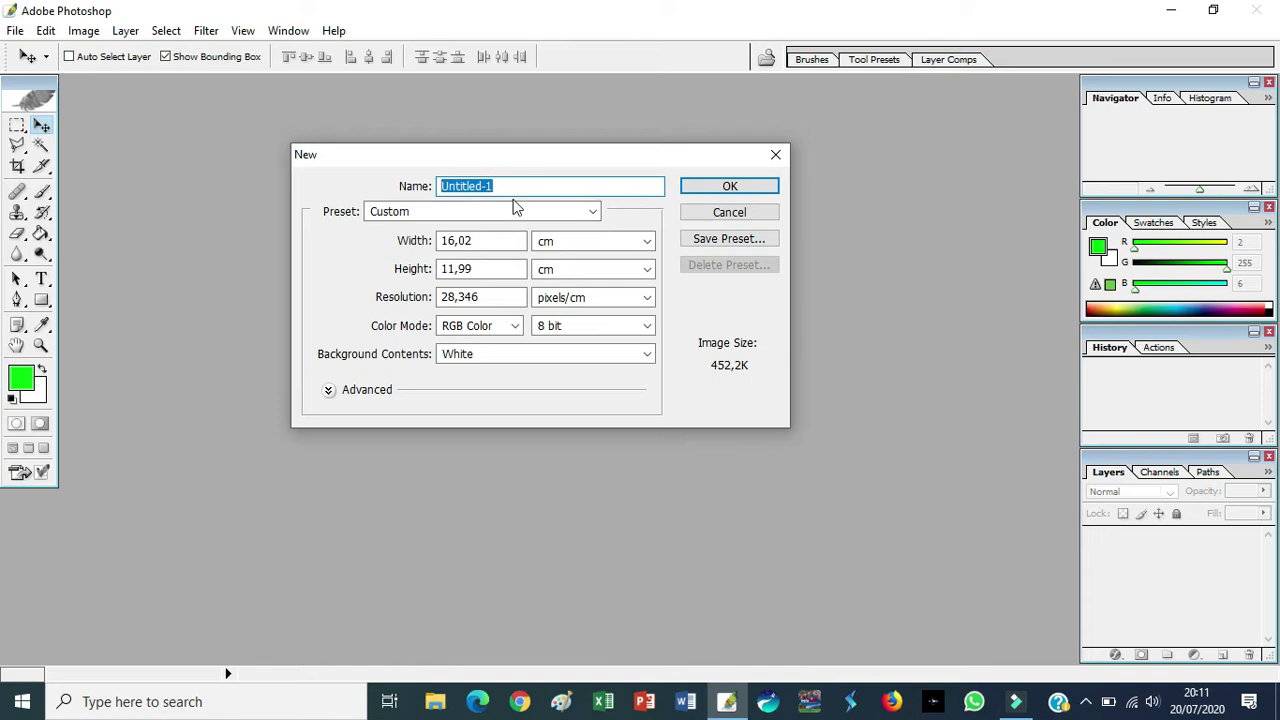
pyautogui.click(491, 217)
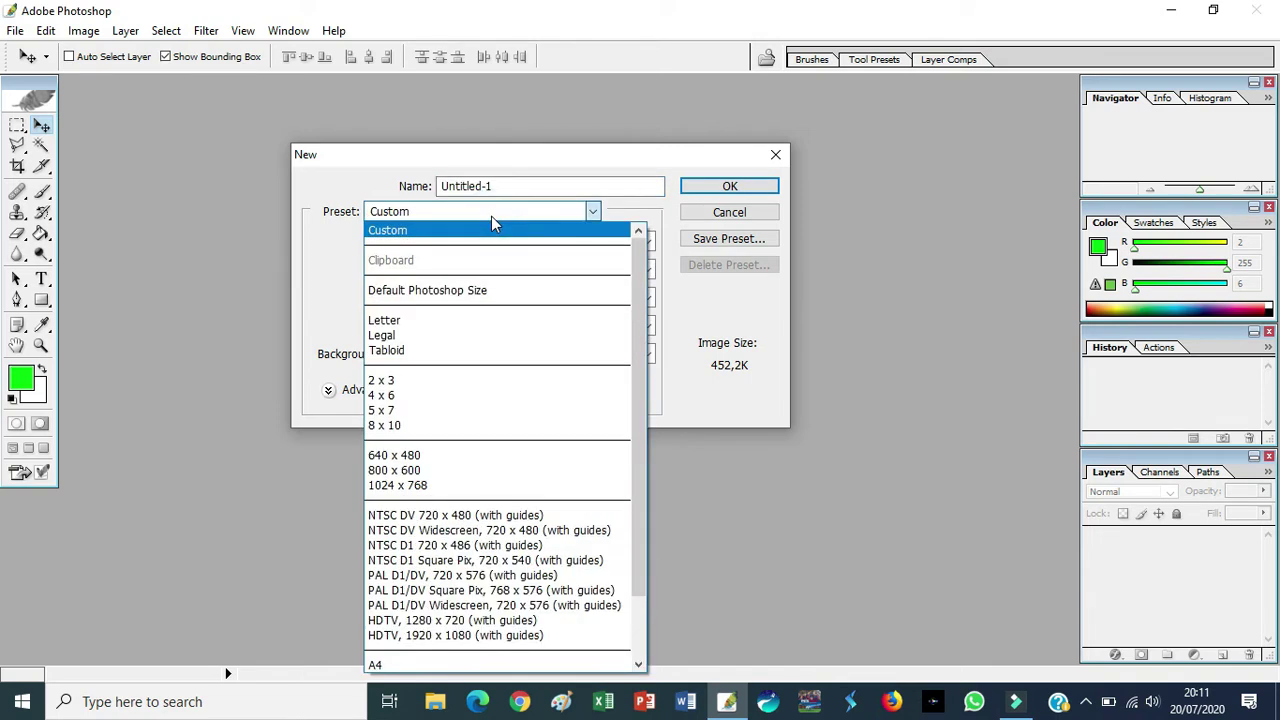
pyautogui.click(491, 217)
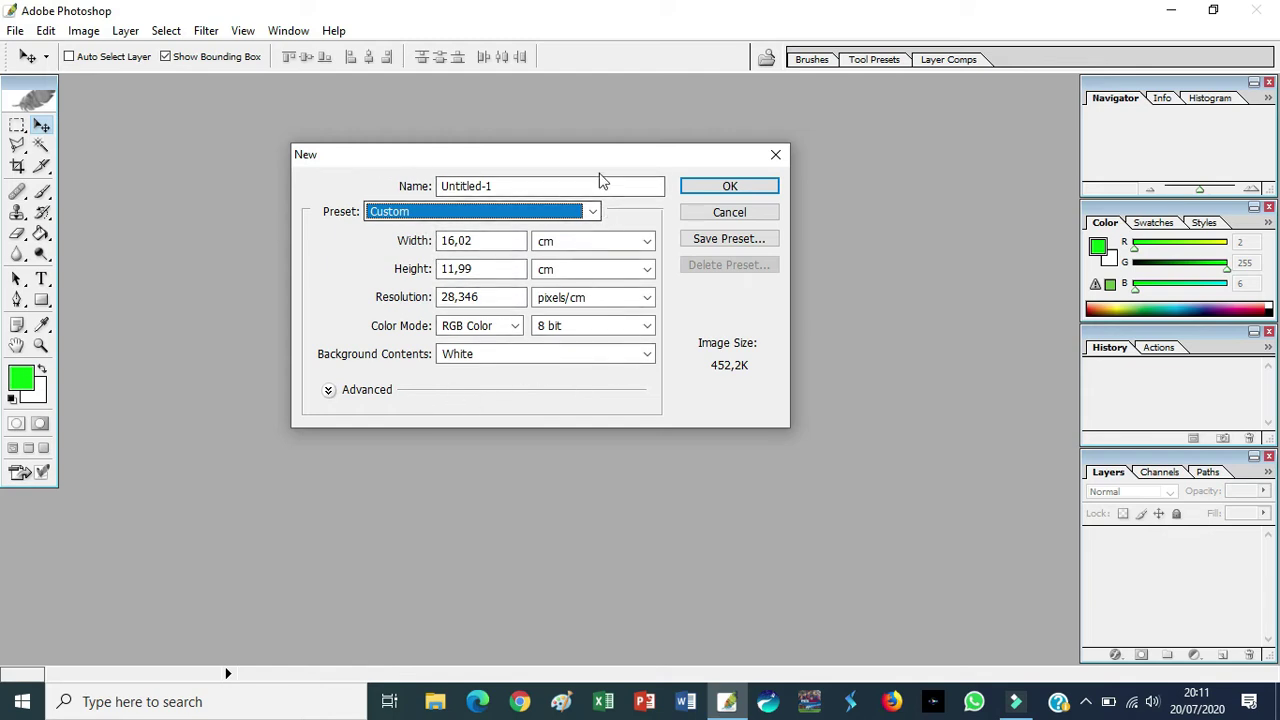
pyautogui.click(715, 186)
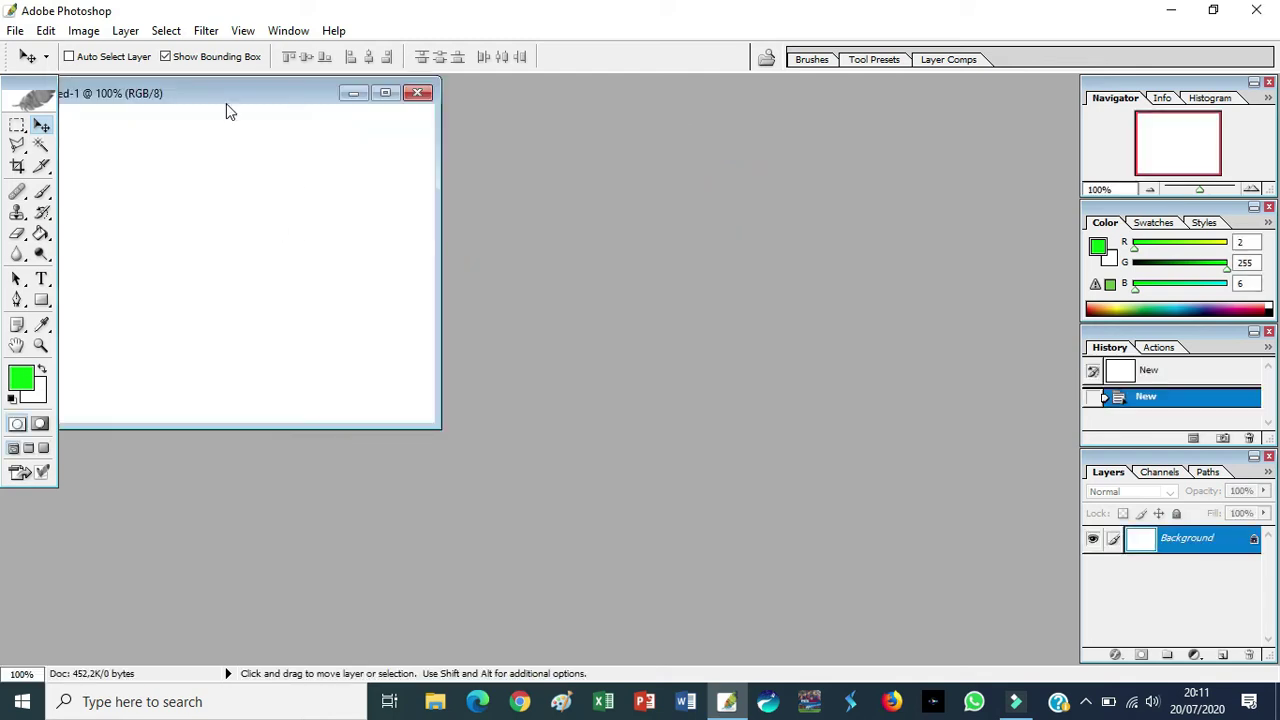
# - Move the blank document's window clear of the toolbox, toward the middle of the workspace
pyautogui.moveTo(410, 122)
pyautogui.mouseDown()
pyautogui.moveTo(586, 136)
pyautogui.moveTo(435, 125)
pyautogui.mouseUp()
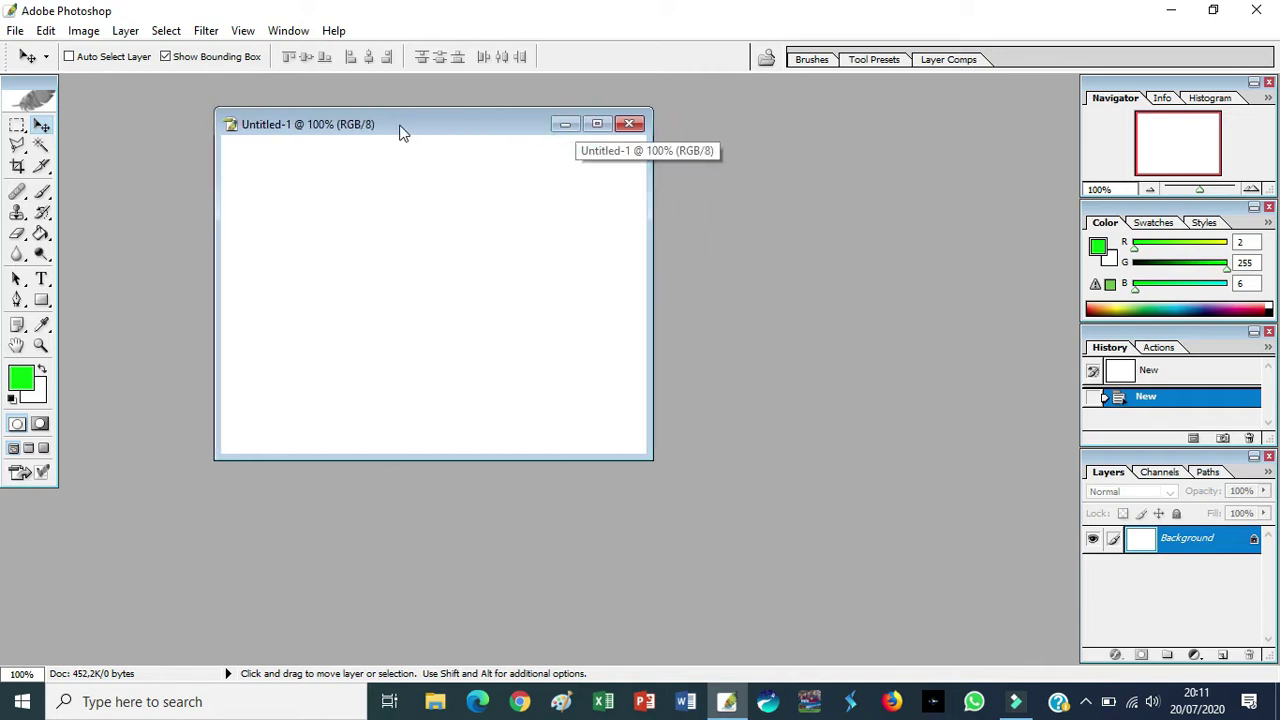
pyautogui.moveTo(417, 126); pyautogui.dragTo(461, 121)
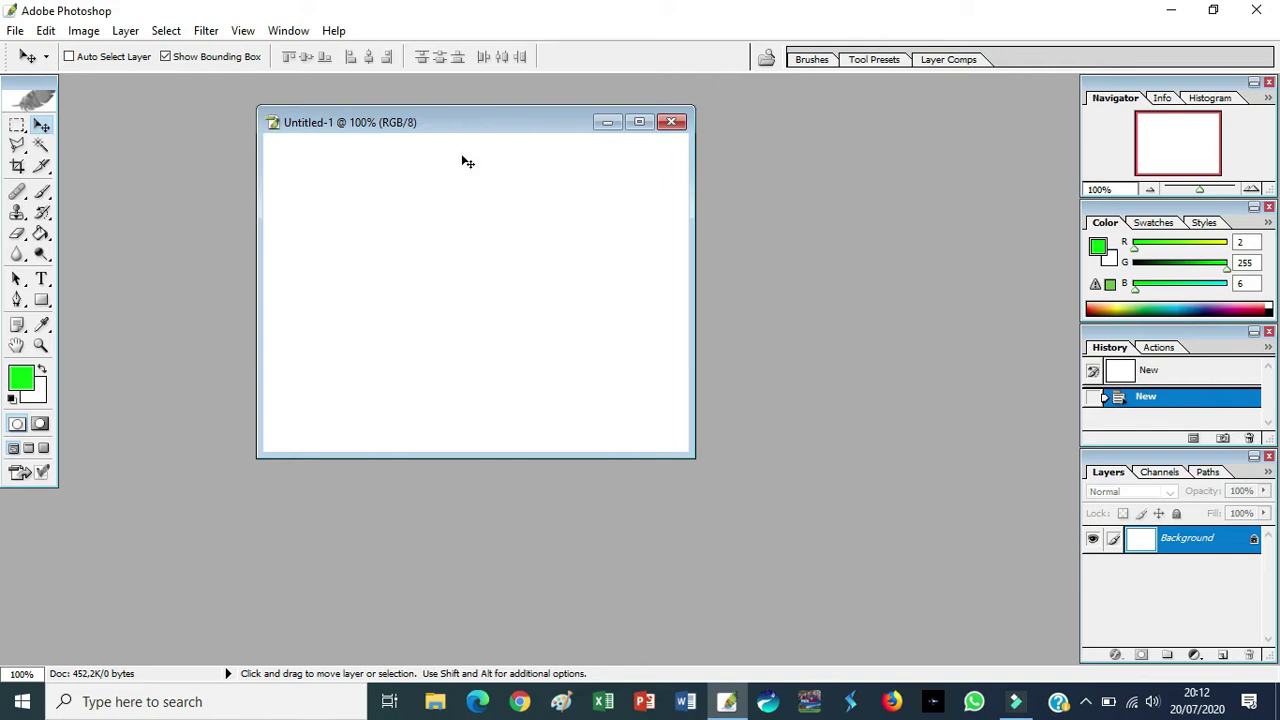
pyautogui.moveTo(448, 118); pyautogui.dragTo(472, 129)
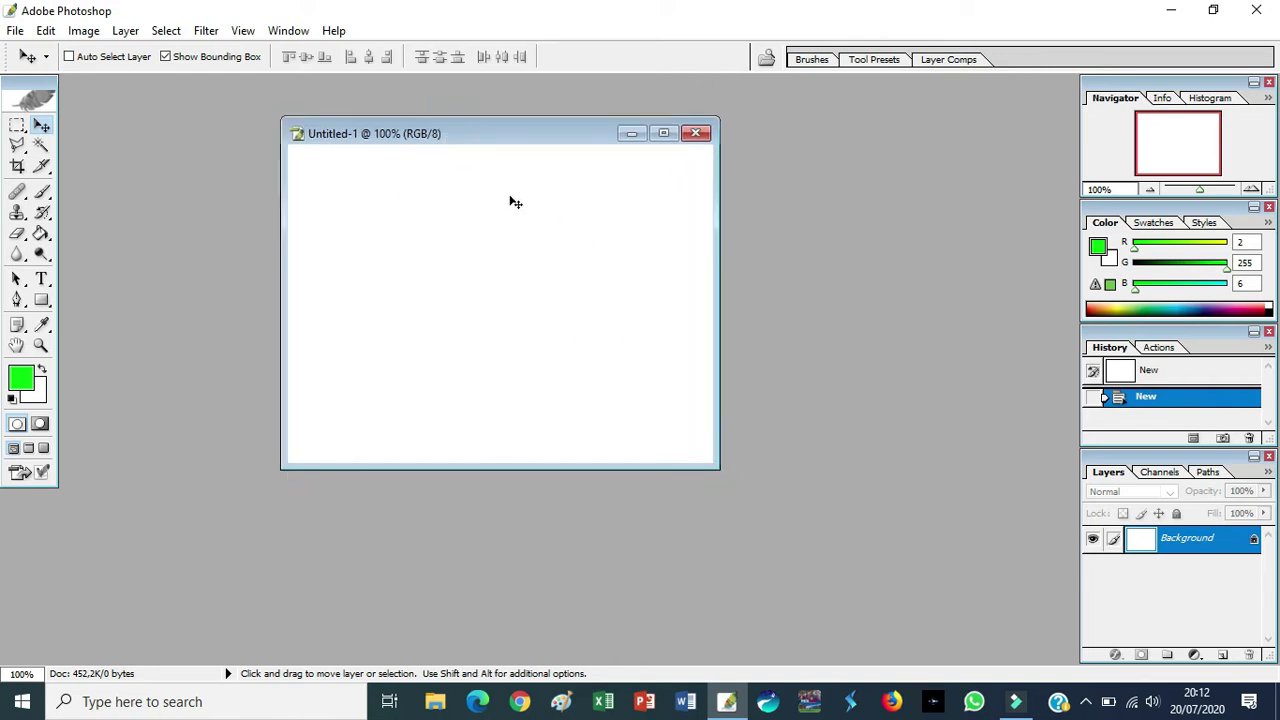
# - Open the SIDOARJO BELAJAR LOGO image from Downloads and arrange its window side by side with the blank document
pyautogui.click(16, 31)
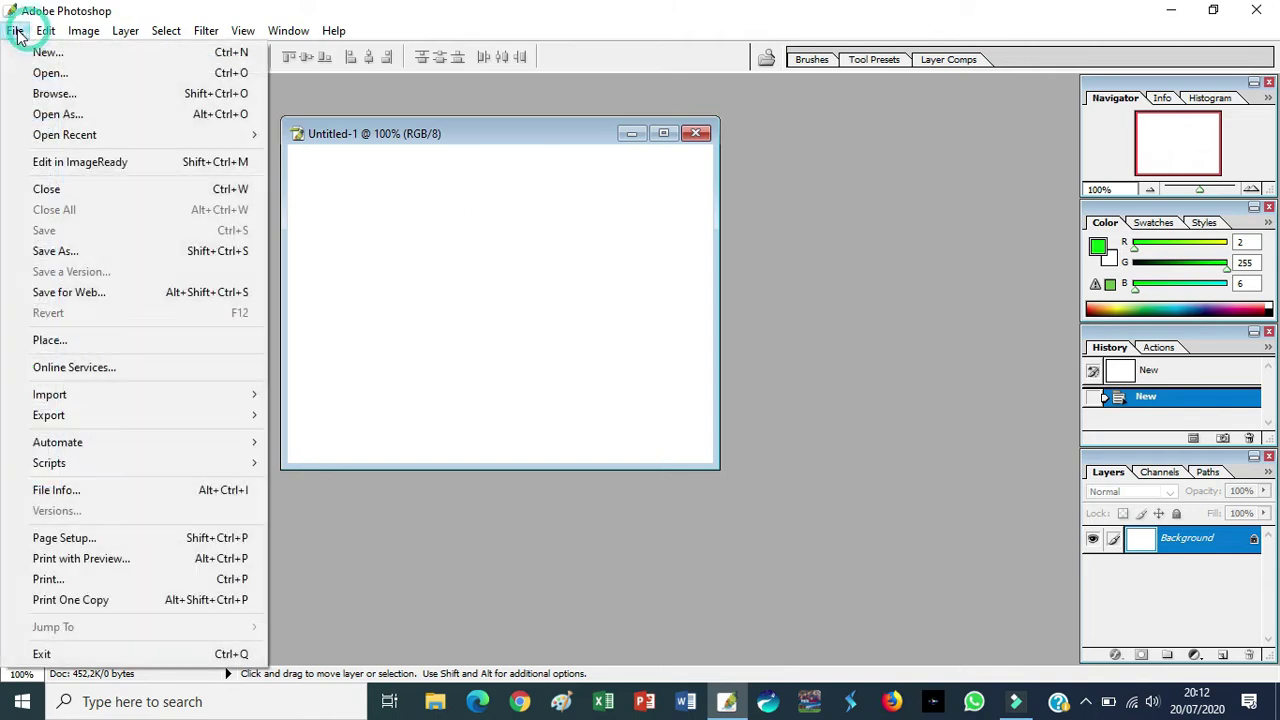
pyautogui.click(64, 79)
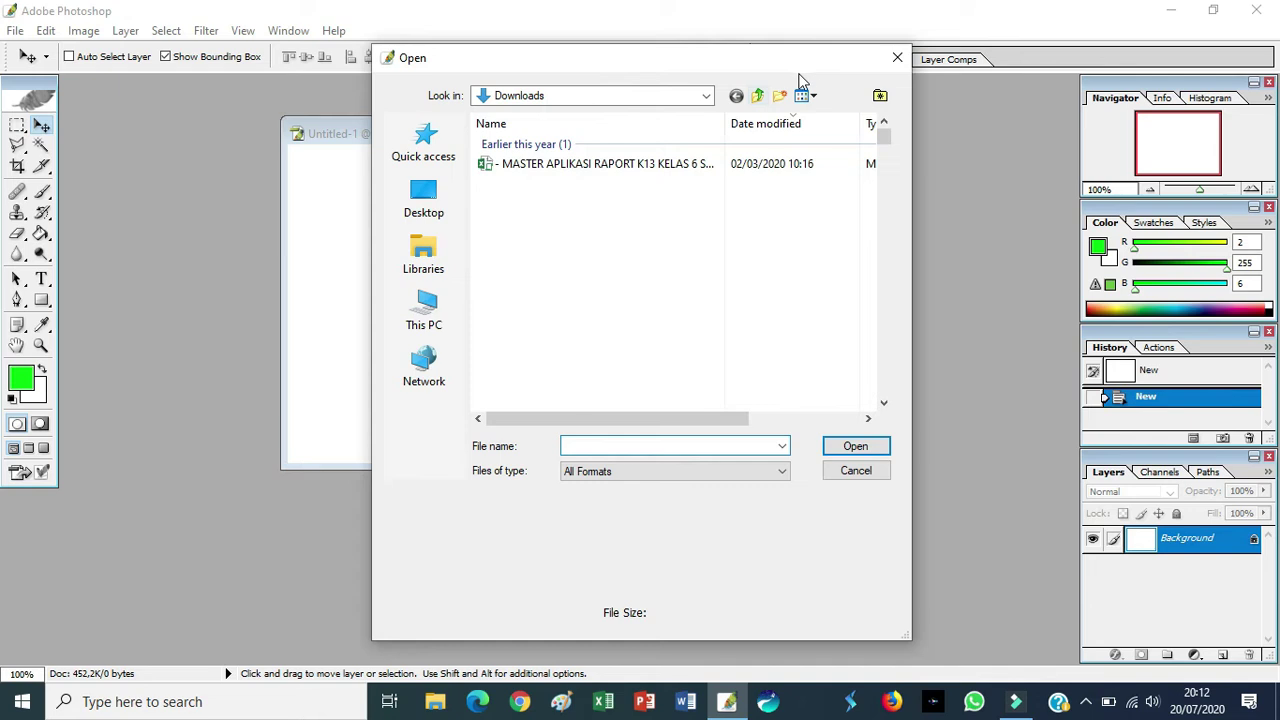
pyautogui.moveTo(809, 63); pyautogui.dragTo(719, 64)
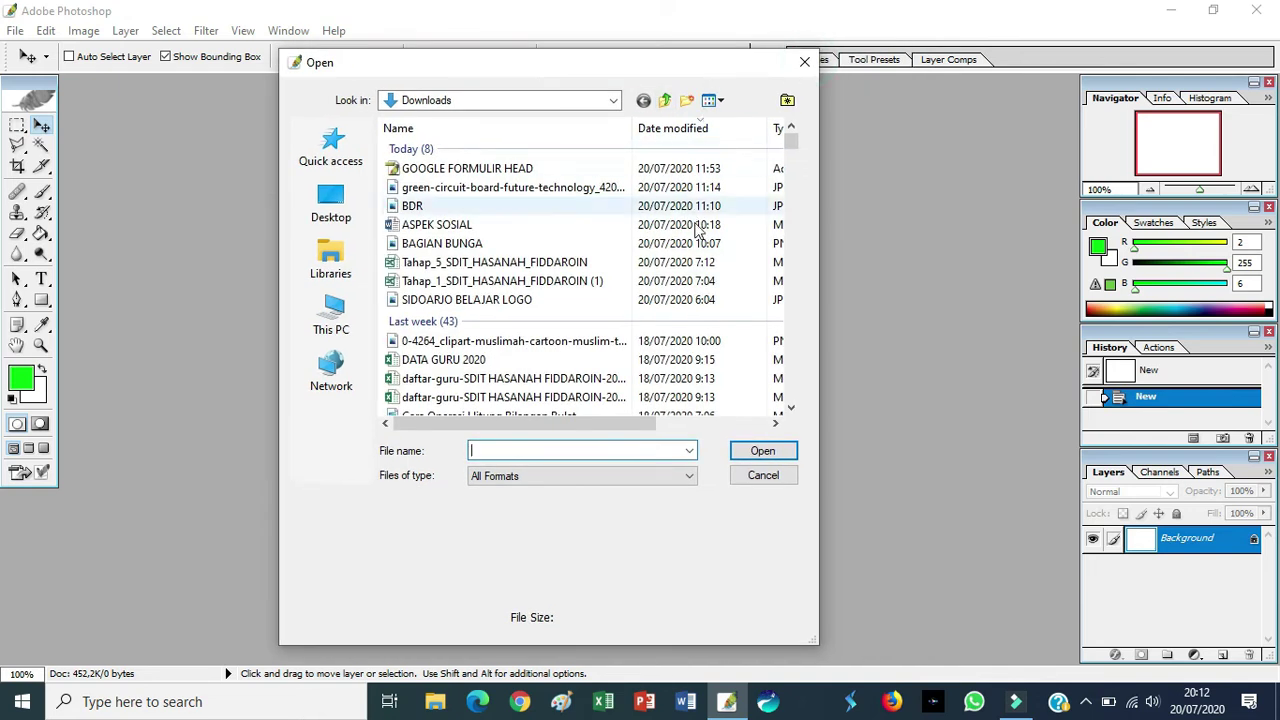
pyautogui.click(588, 301)
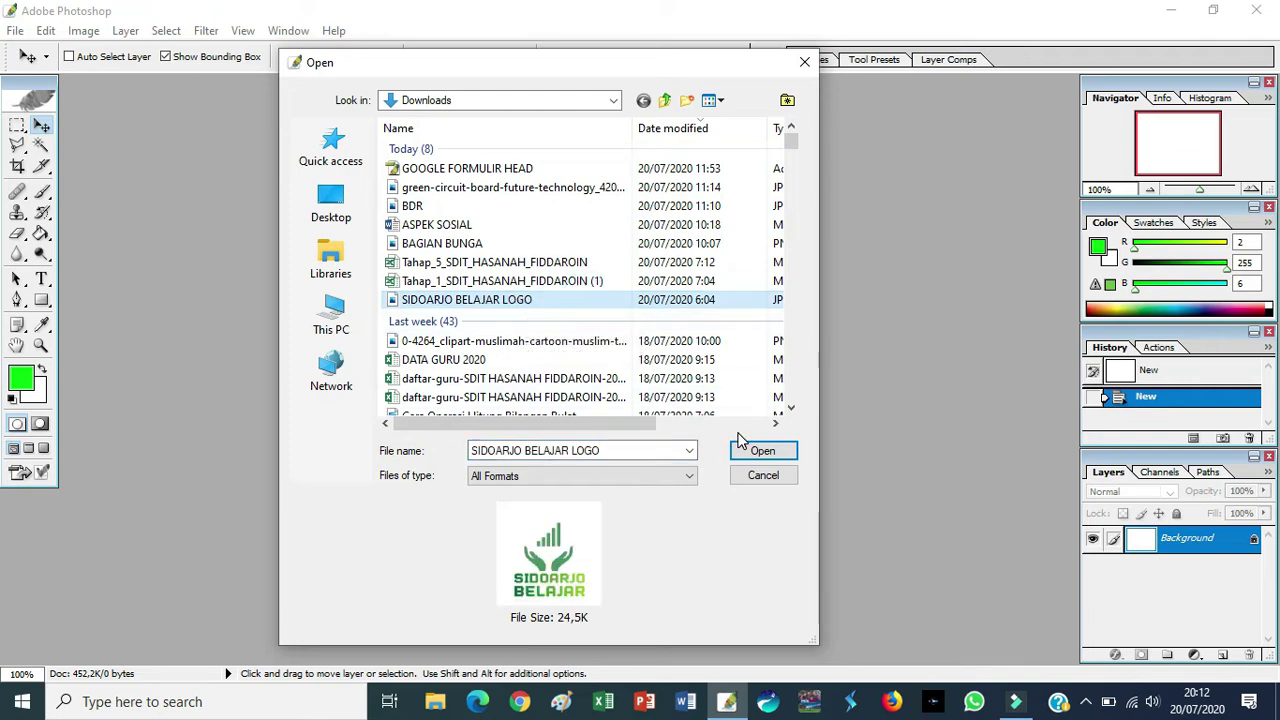
pyautogui.click(524, 245)
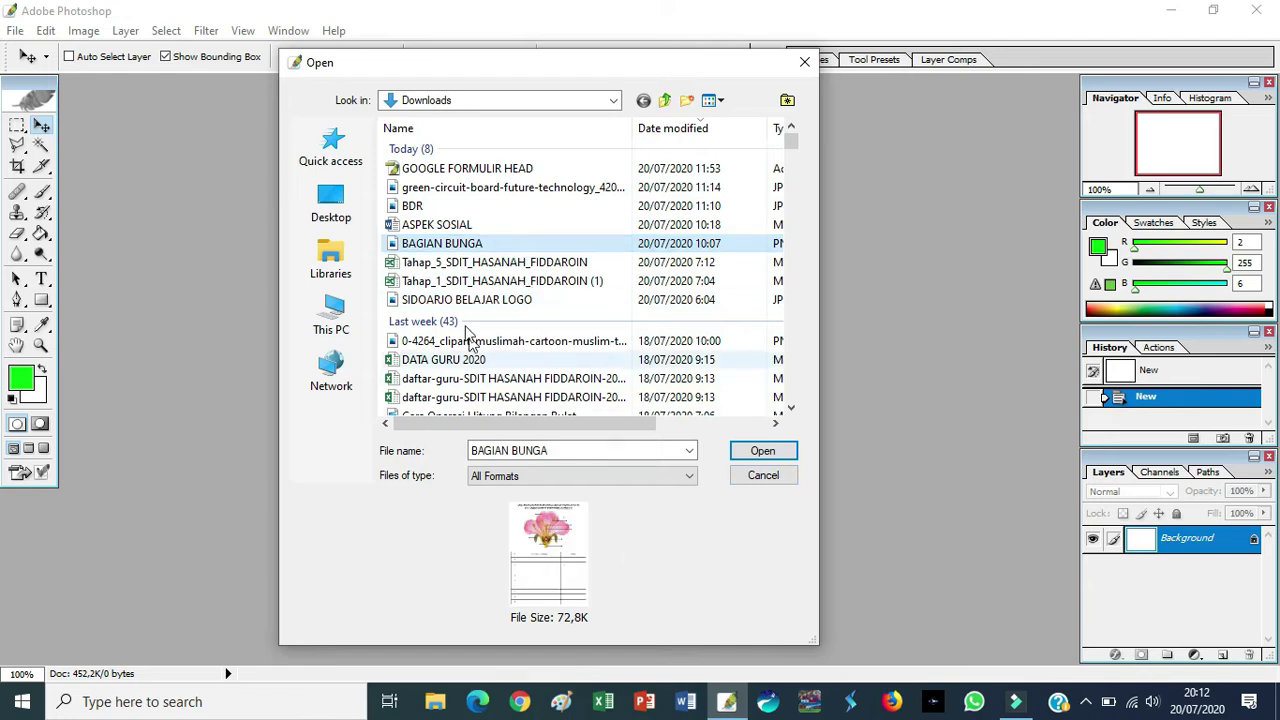
pyautogui.click(468, 299)
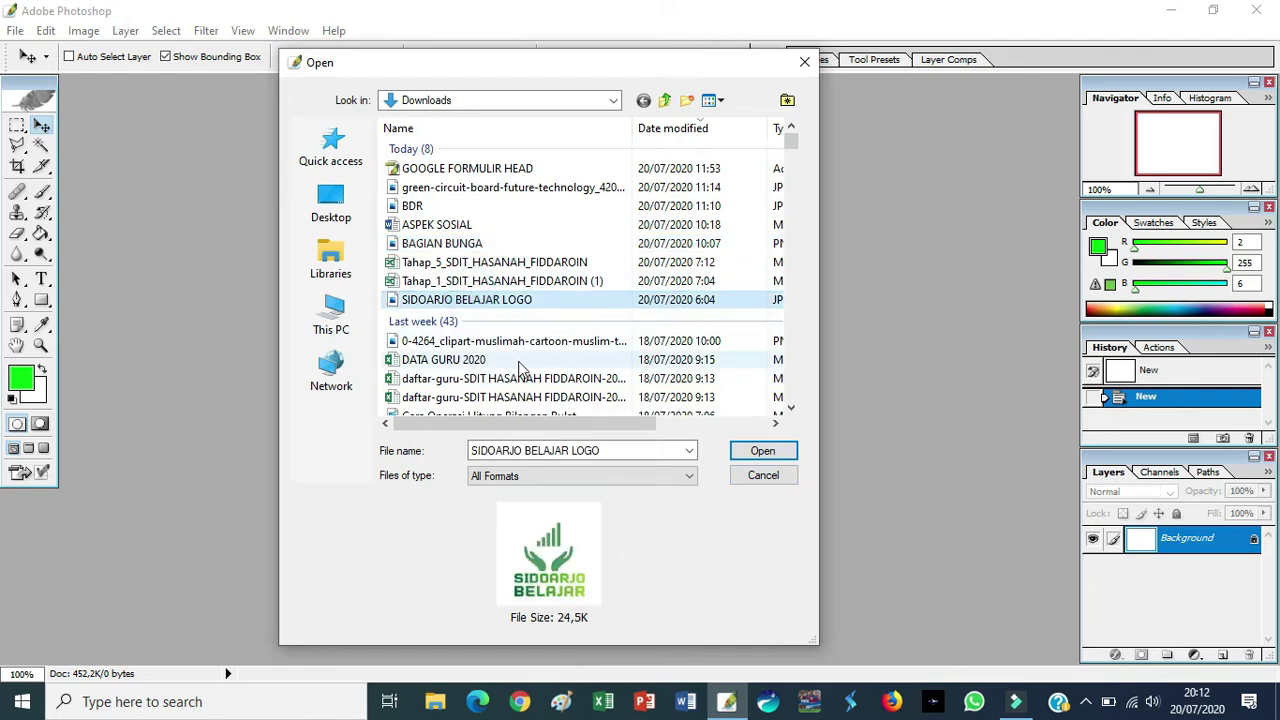
pyautogui.click(548, 343)
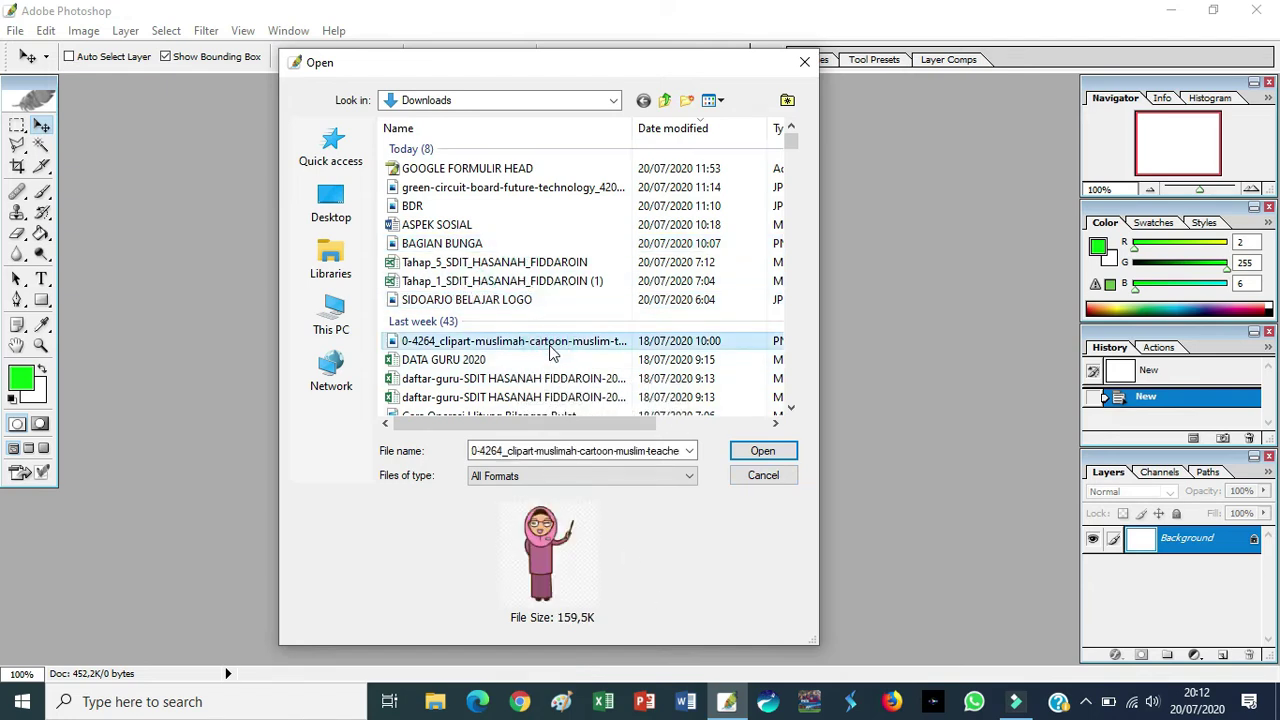
pyautogui.click(545, 300)
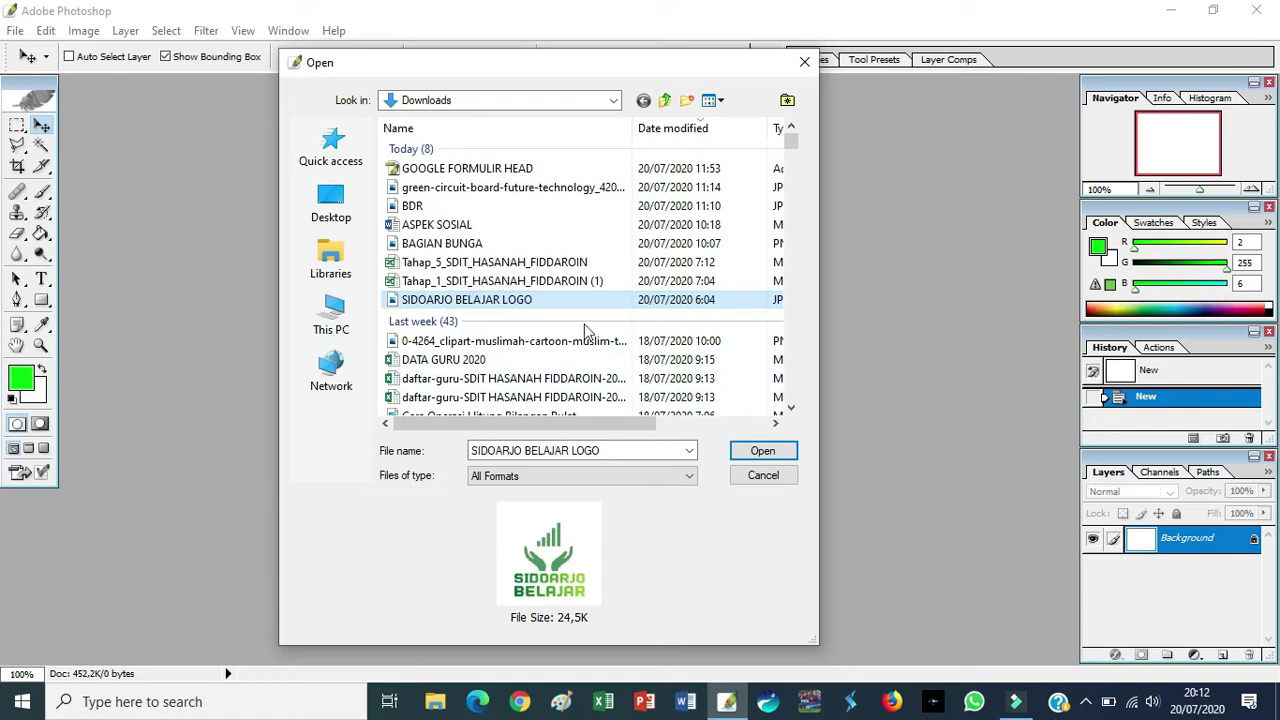
pyautogui.click(762, 450)
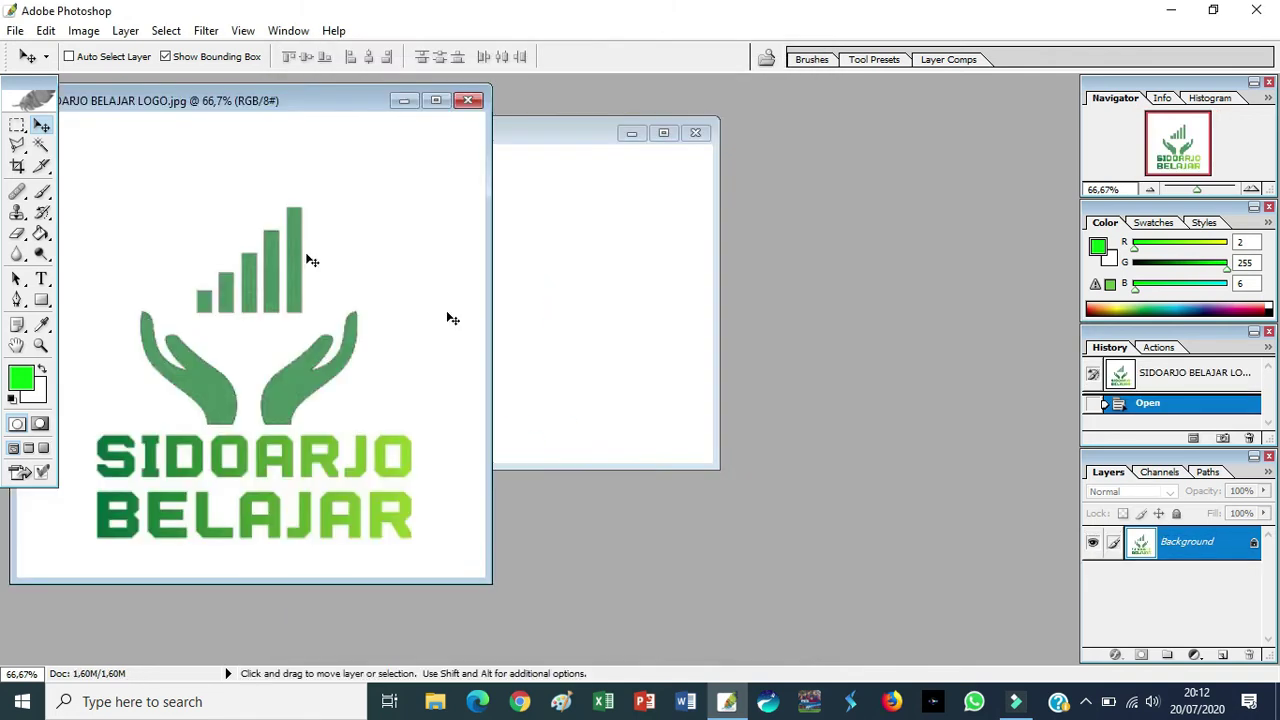
pyautogui.moveTo(528, 137); pyautogui.dragTo(869, 124)
pyautogui.moveTo(272, 97); pyautogui.dragTo(329, 107)
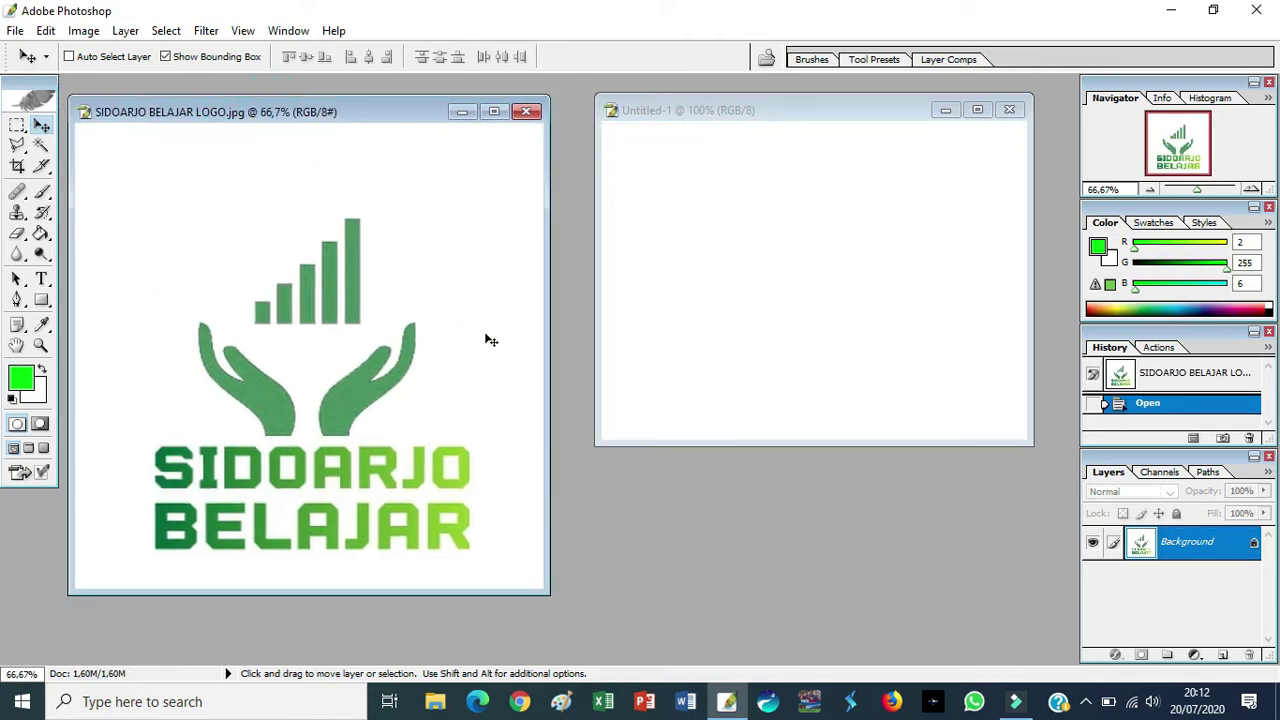
# - Move the logo and blank document windows higher in the workspace and close the gap between them
pyautogui.click(815, 107)
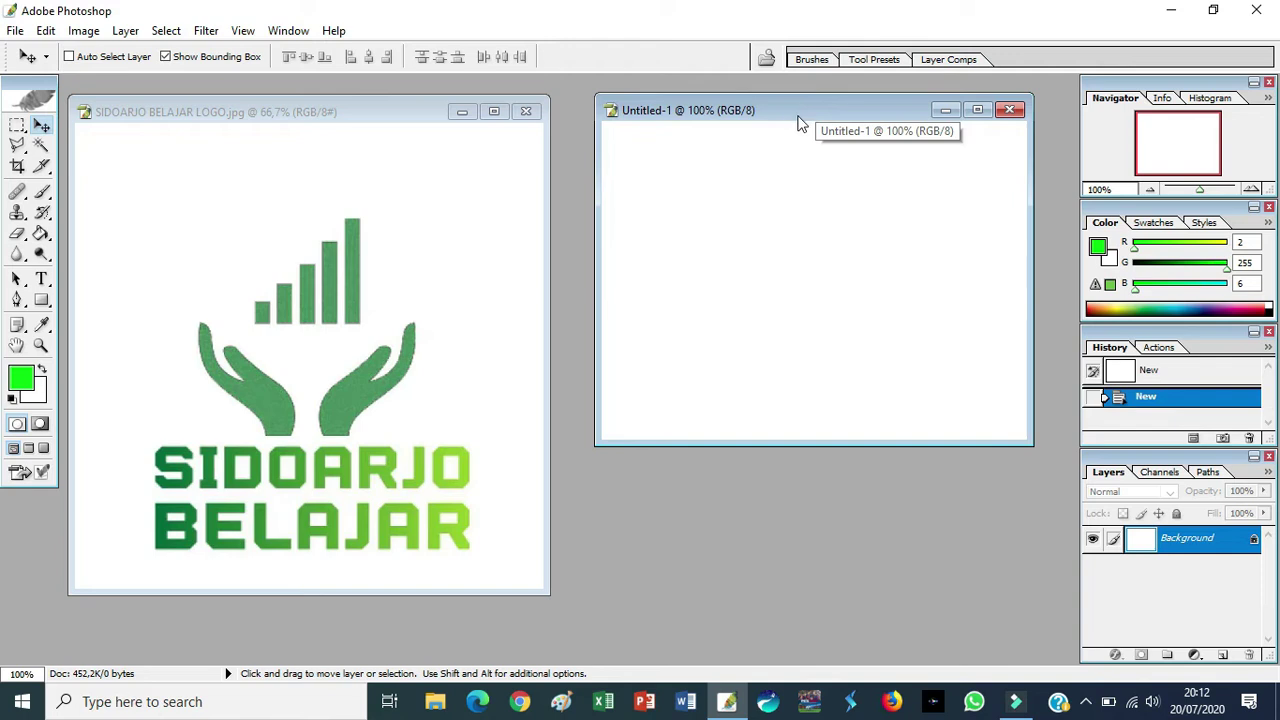
pyautogui.moveTo(268, 119)
pyautogui.mouseDown()
pyautogui.moveTo(311, 111)
pyautogui.moveTo(266, 105)
pyautogui.moveTo(278, 103)
pyautogui.mouseUp()
pyautogui.moveTo(800, 119); pyautogui.dragTo(759, 103)
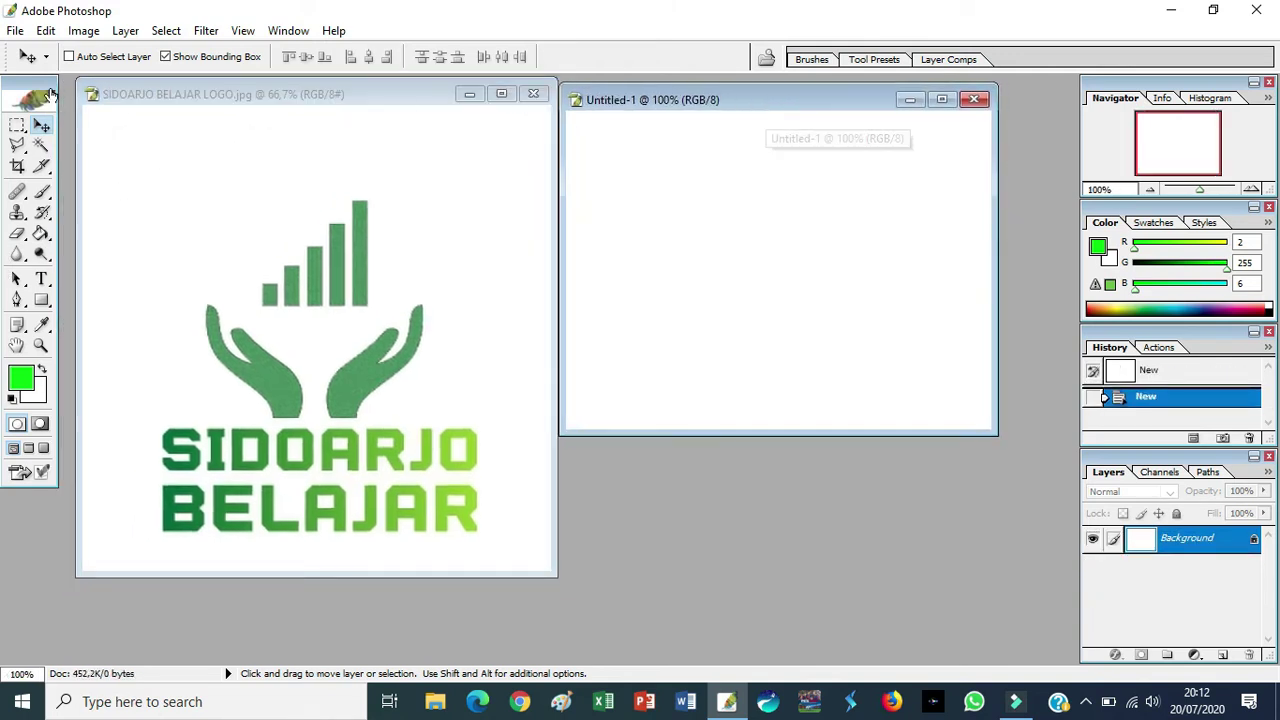
# - Open the Save As options for the blank document and examine the available file formats, keeping Photoshop (*.PSD;*.PDD)
pyautogui.click(15, 31)
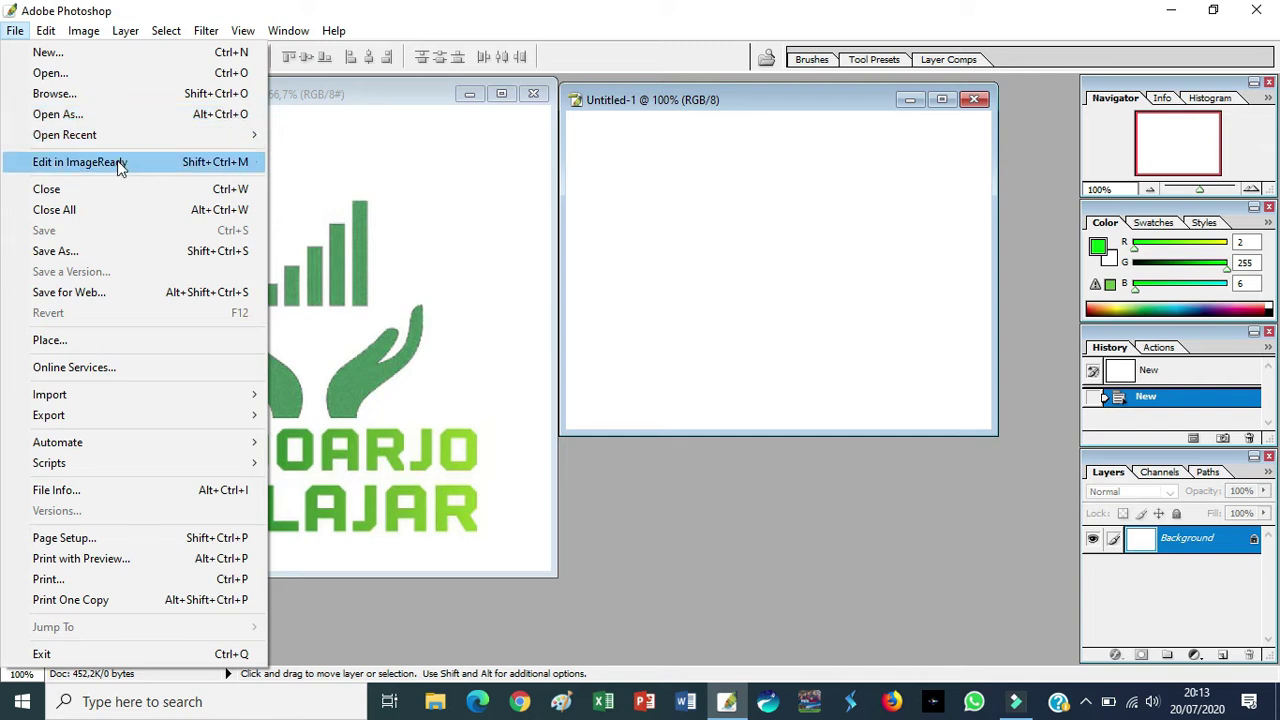
pyautogui.click(154, 253)
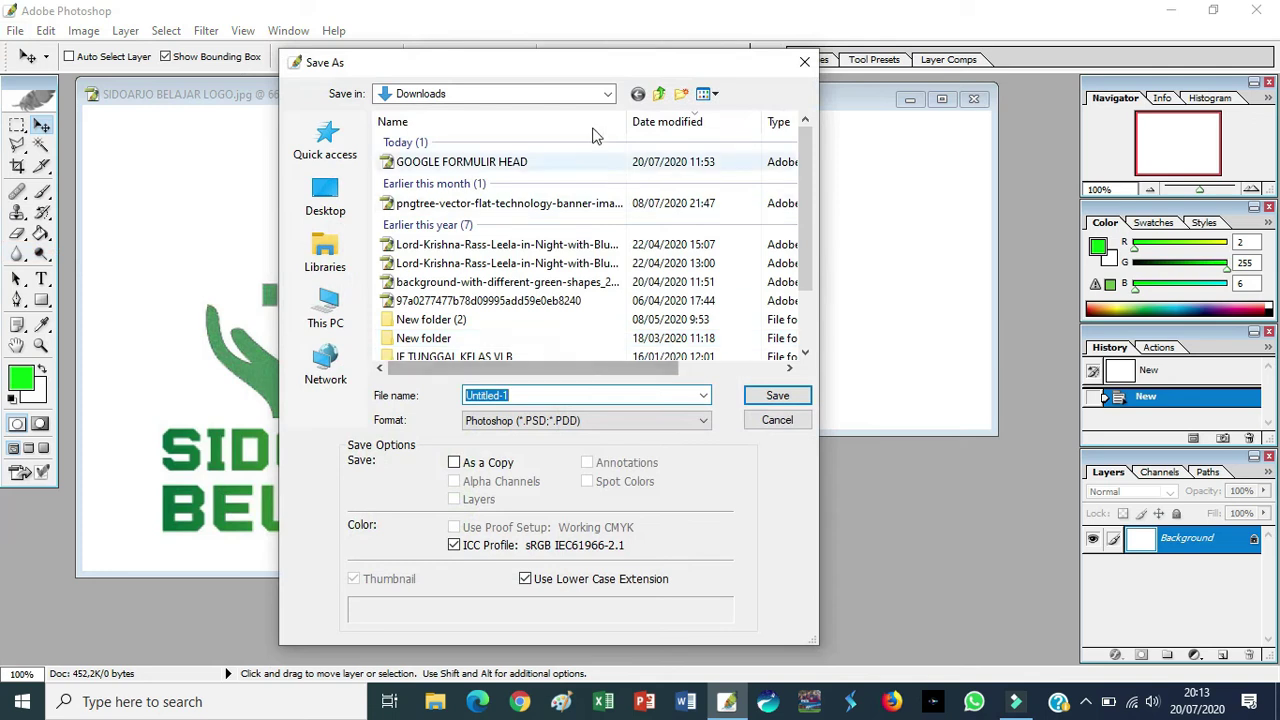
pyautogui.moveTo(571, 67); pyautogui.dragTo(629, 51)
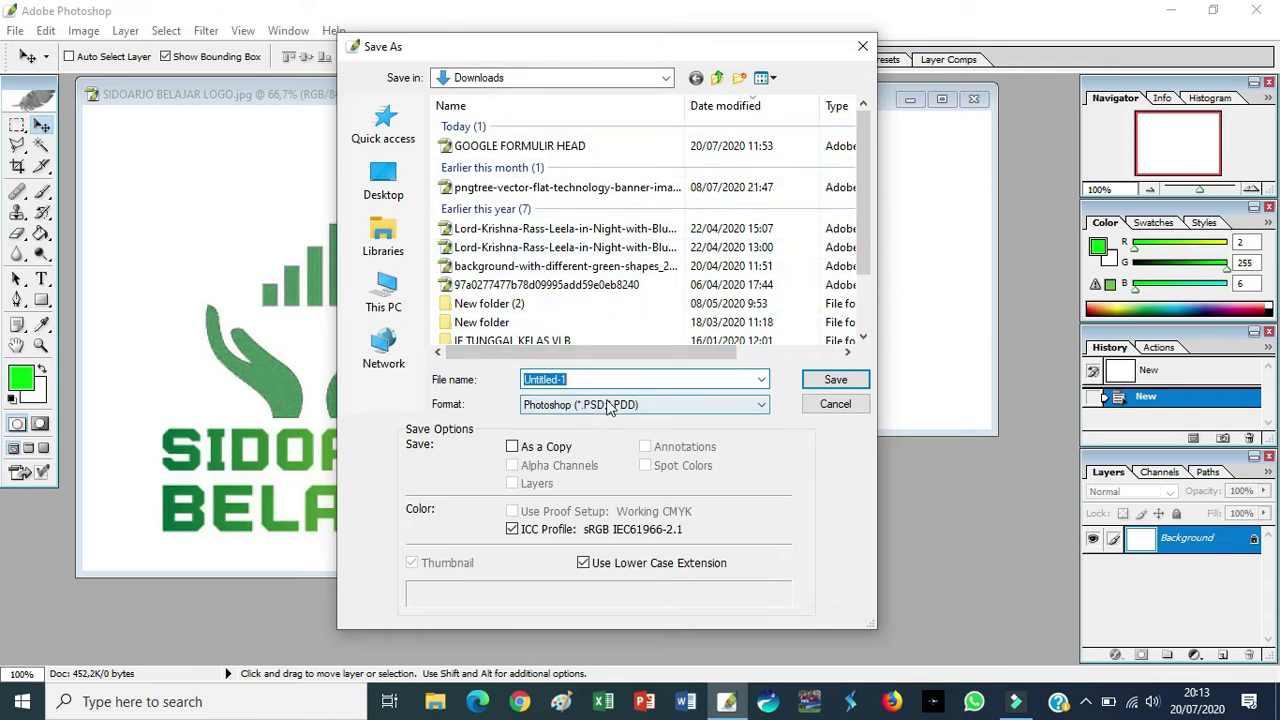
pyautogui.click(618, 410)
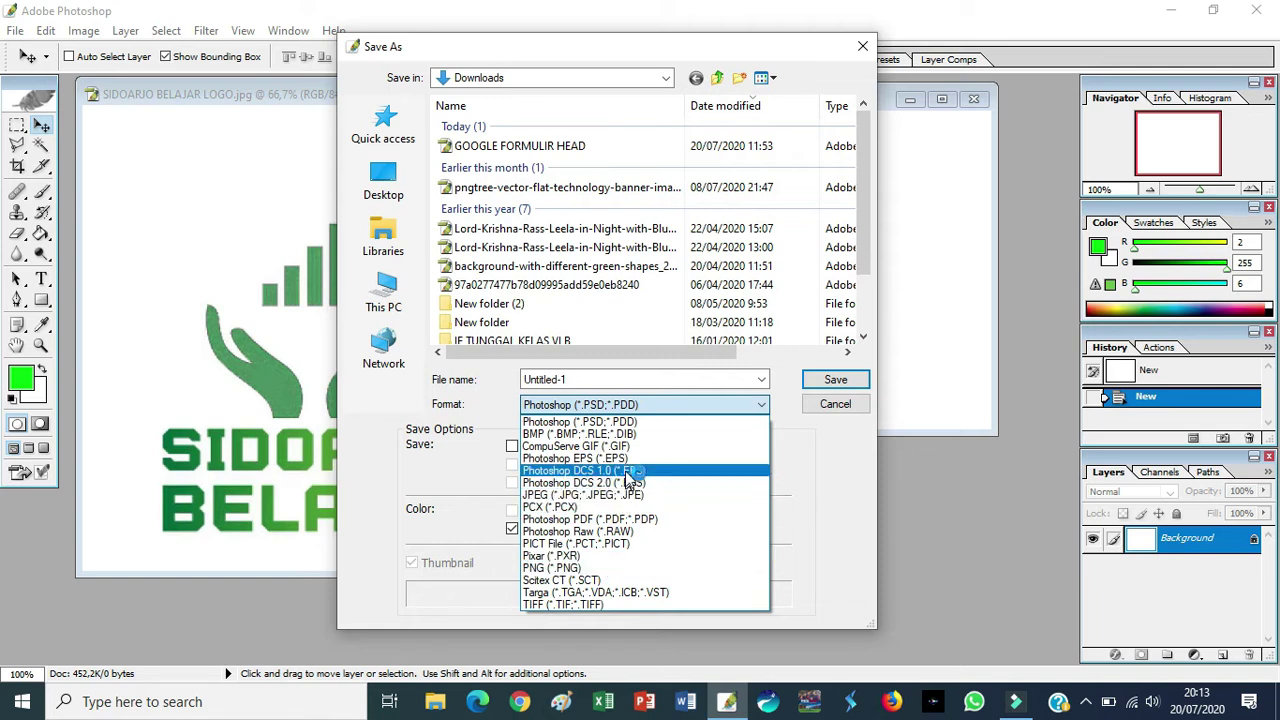
pyautogui.click(634, 418)
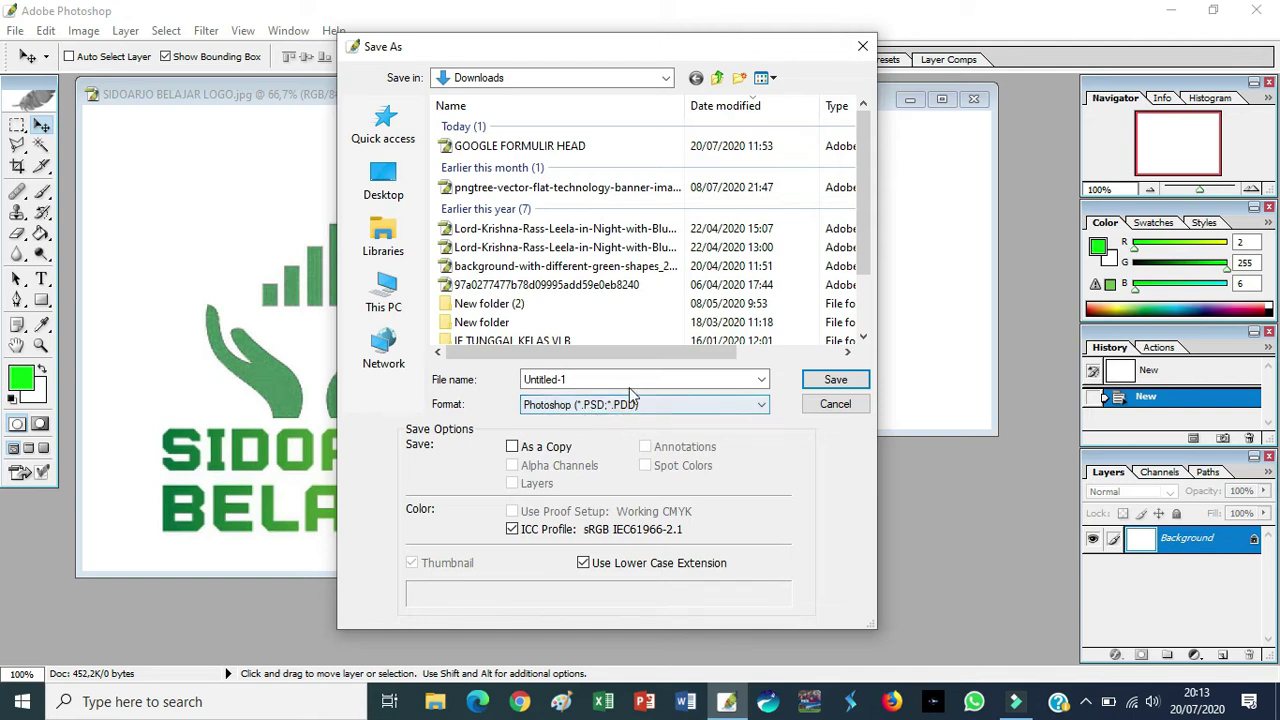
pyautogui.moveTo(633, 360); pyautogui.dragTo(585, 345)
# - Try JPEG as the blank document's save format, look over the existing files in Downloads, and cancel the save
pyautogui.click(612, 408)
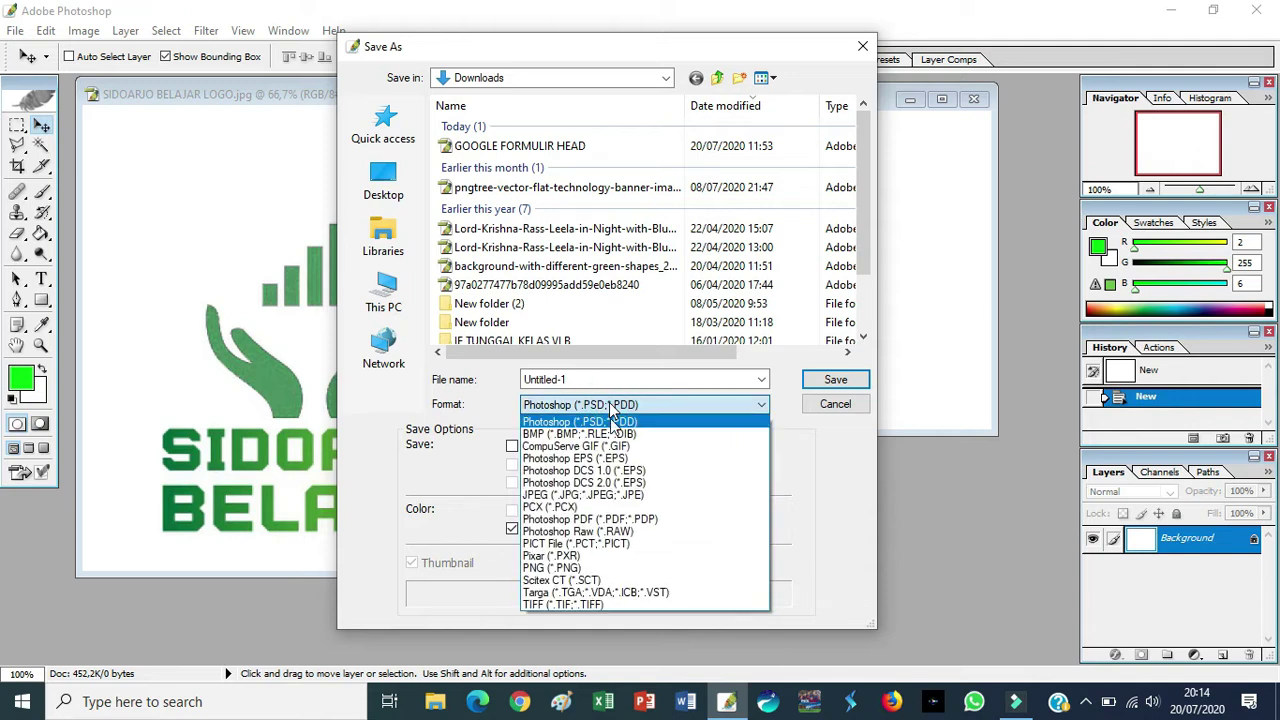
pyautogui.click(610, 494)
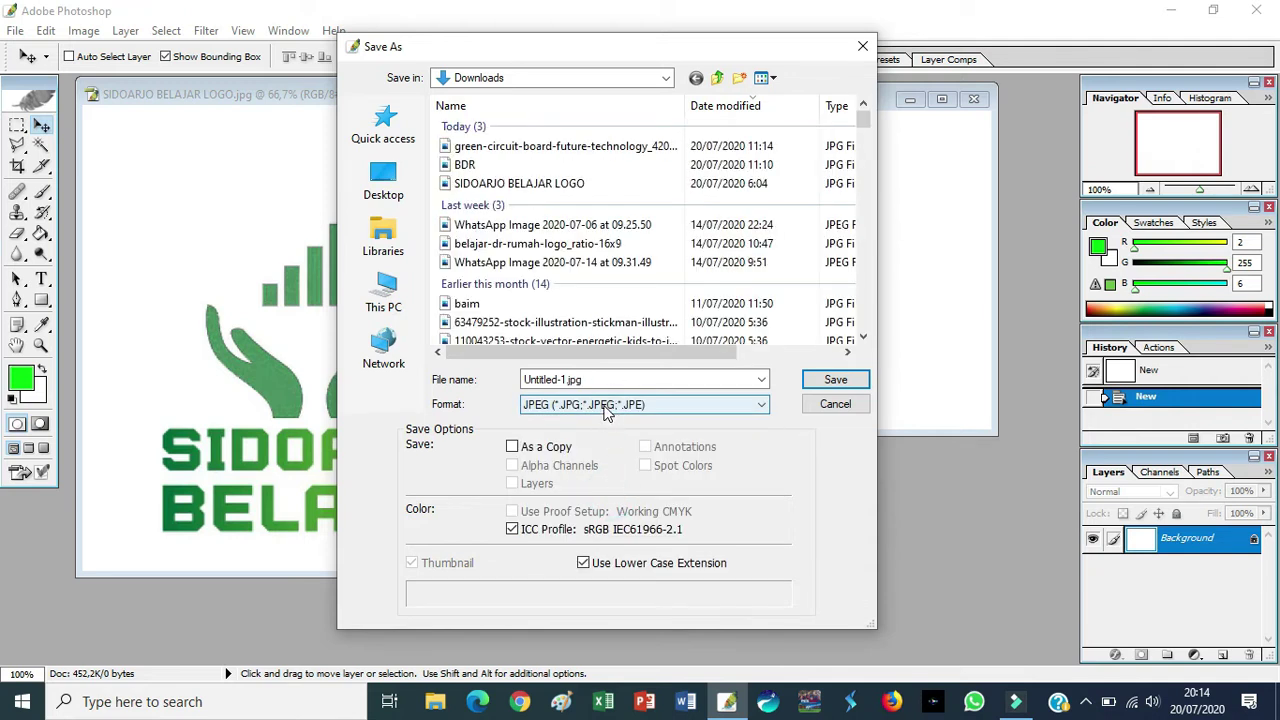
pyautogui.moveTo(685, 352); pyautogui.dragTo(747, 356)
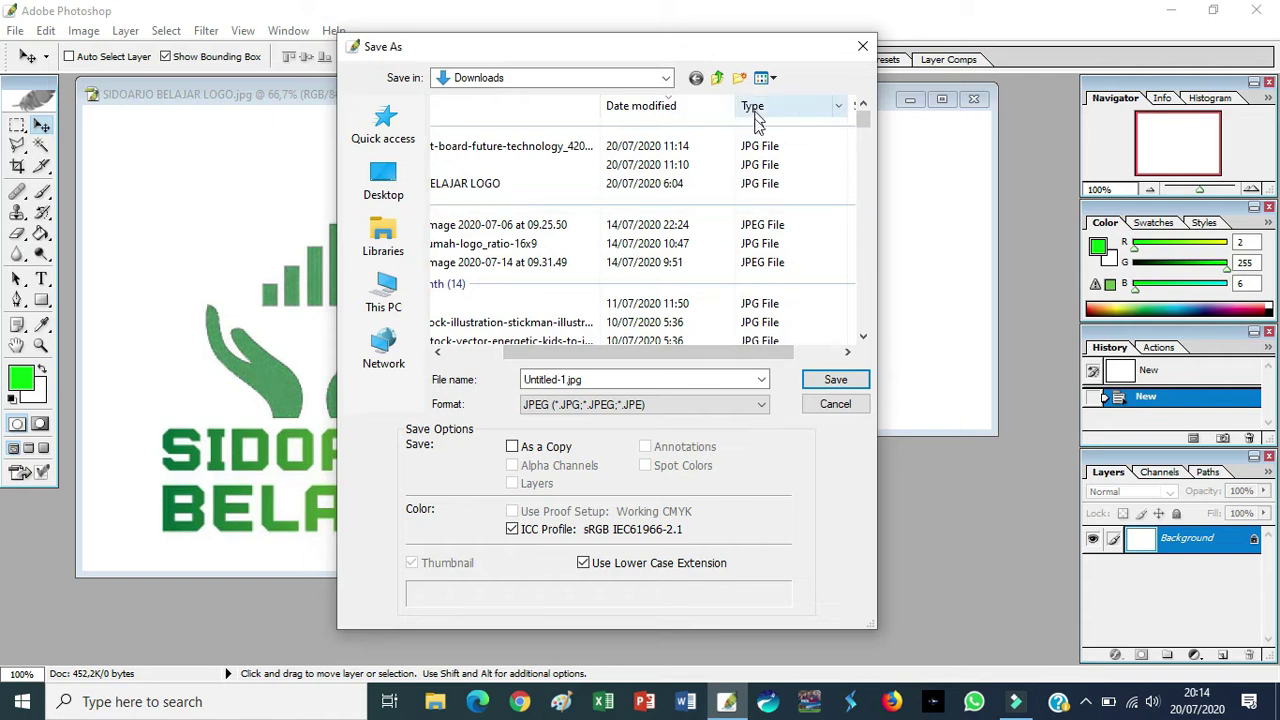
pyautogui.moveTo(864, 126)
pyautogui.mouseDown()
pyautogui.moveTo(881, 196)
pyautogui.moveTo(870, 118)
pyautogui.mouseUp()
pyautogui.moveTo(700, 352); pyautogui.dragTo(547, 373)
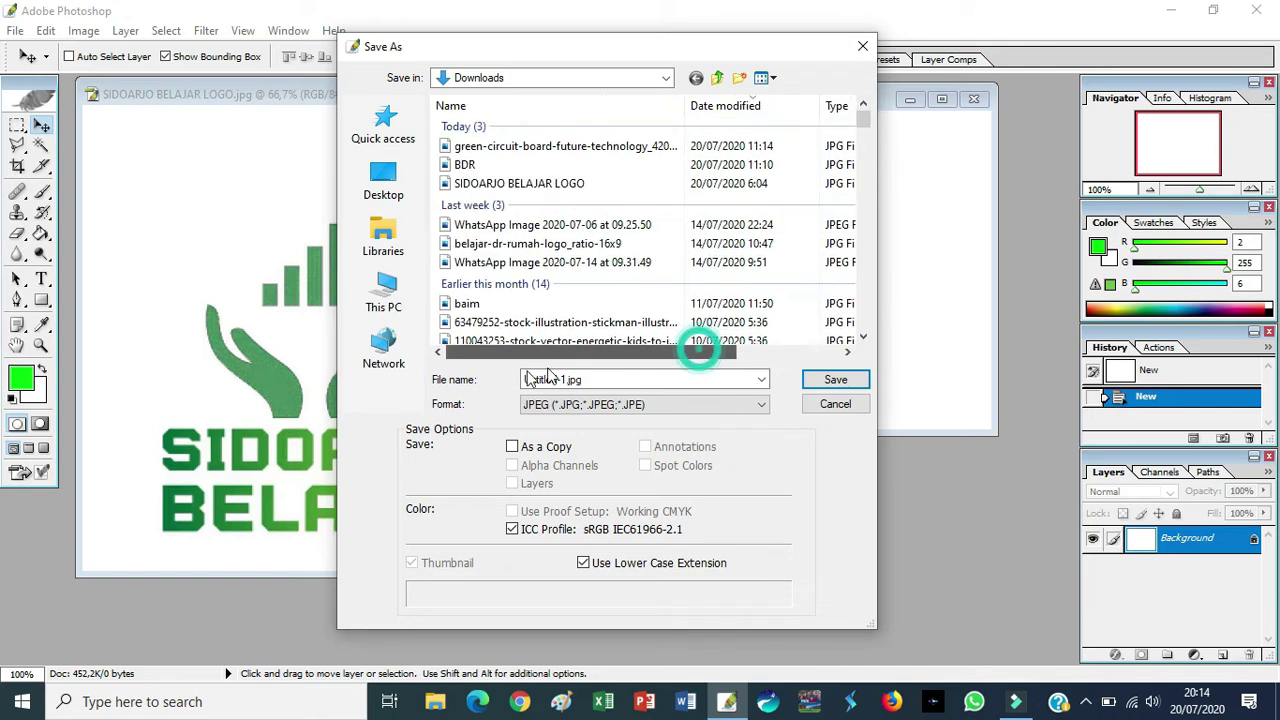
pyautogui.click(835, 403)
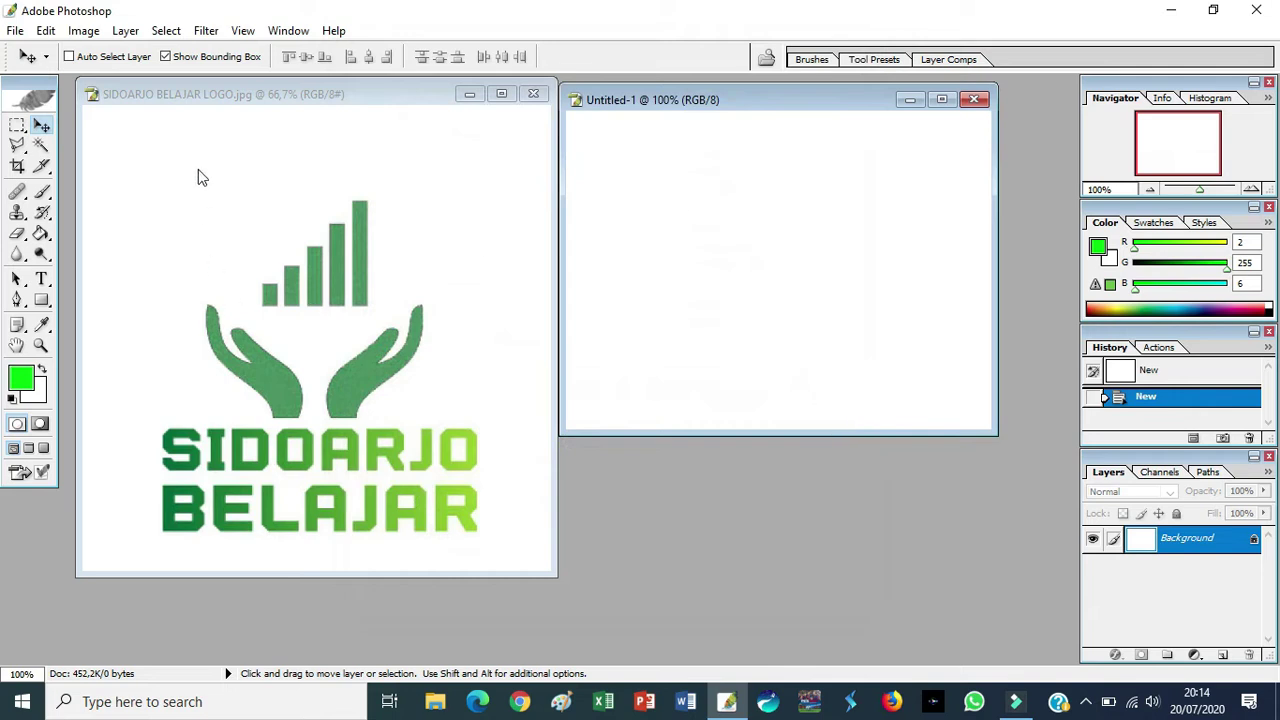
# - Open the page setup for the logo image and review the available paper sizes, keeping A4 210 x 297 mm
pyautogui.moveTo(263, 94)
pyautogui.mouseDown()
pyautogui.moveTo(323, 94)
pyautogui.moveTo(255, 94)
pyautogui.mouseUp()
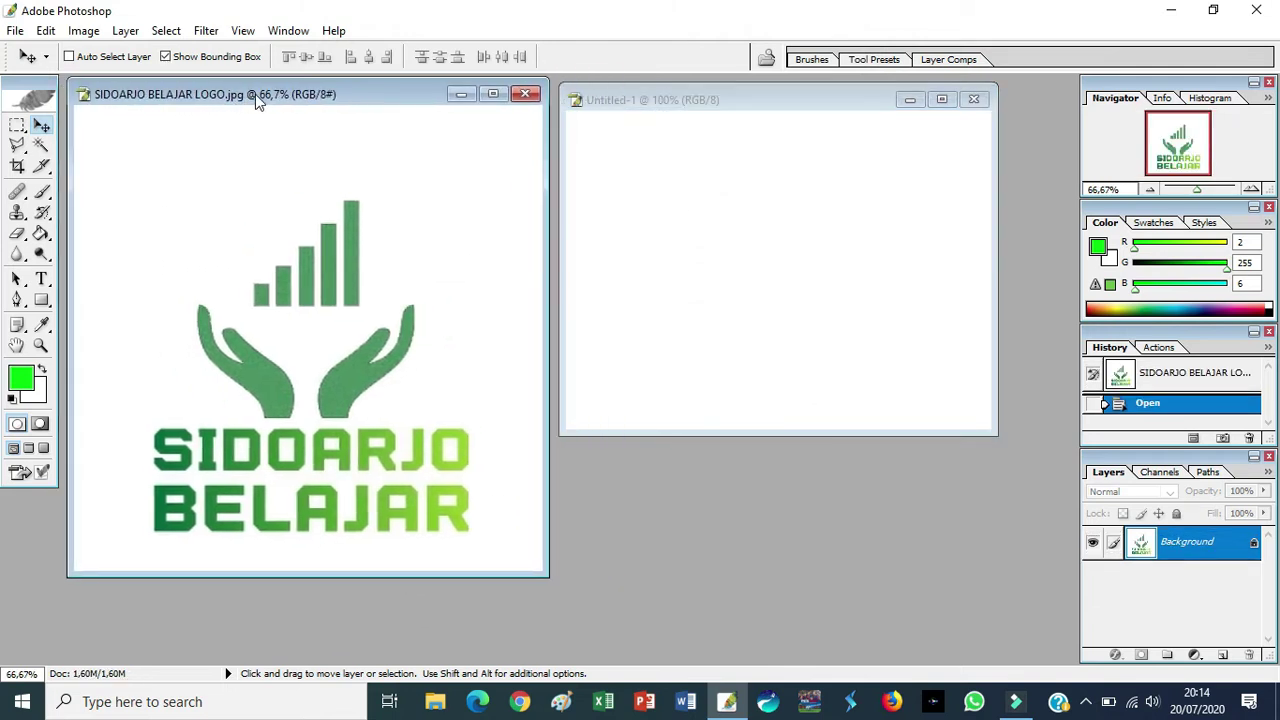
pyautogui.click(15, 31)
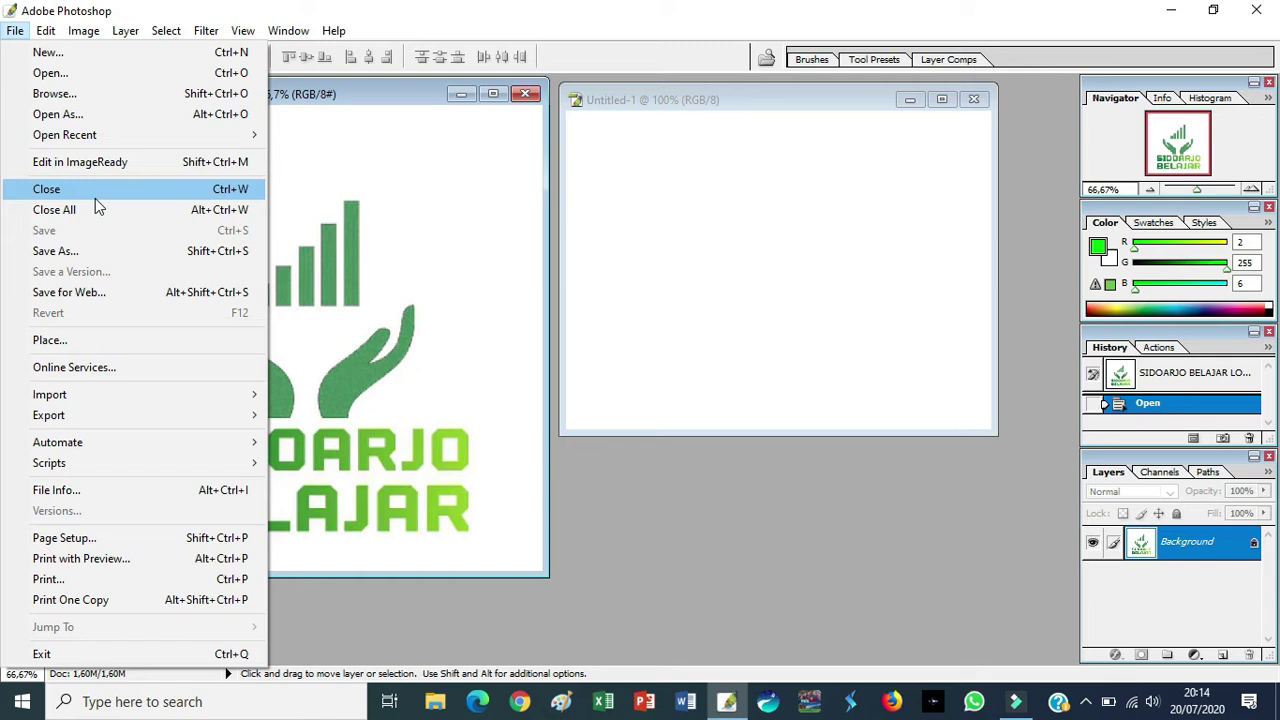
pyautogui.click(126, 546)
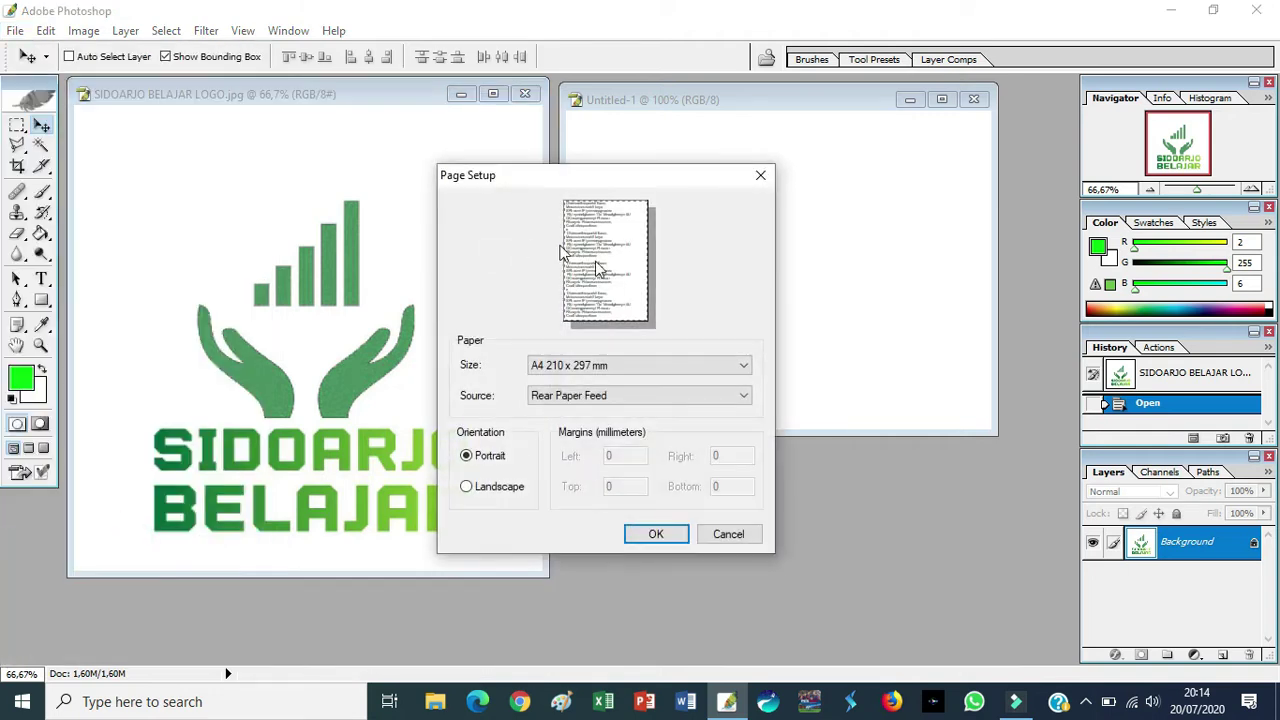
pyautogui.moveTo(615, 175); pyautogui.dragTo(515, 76)
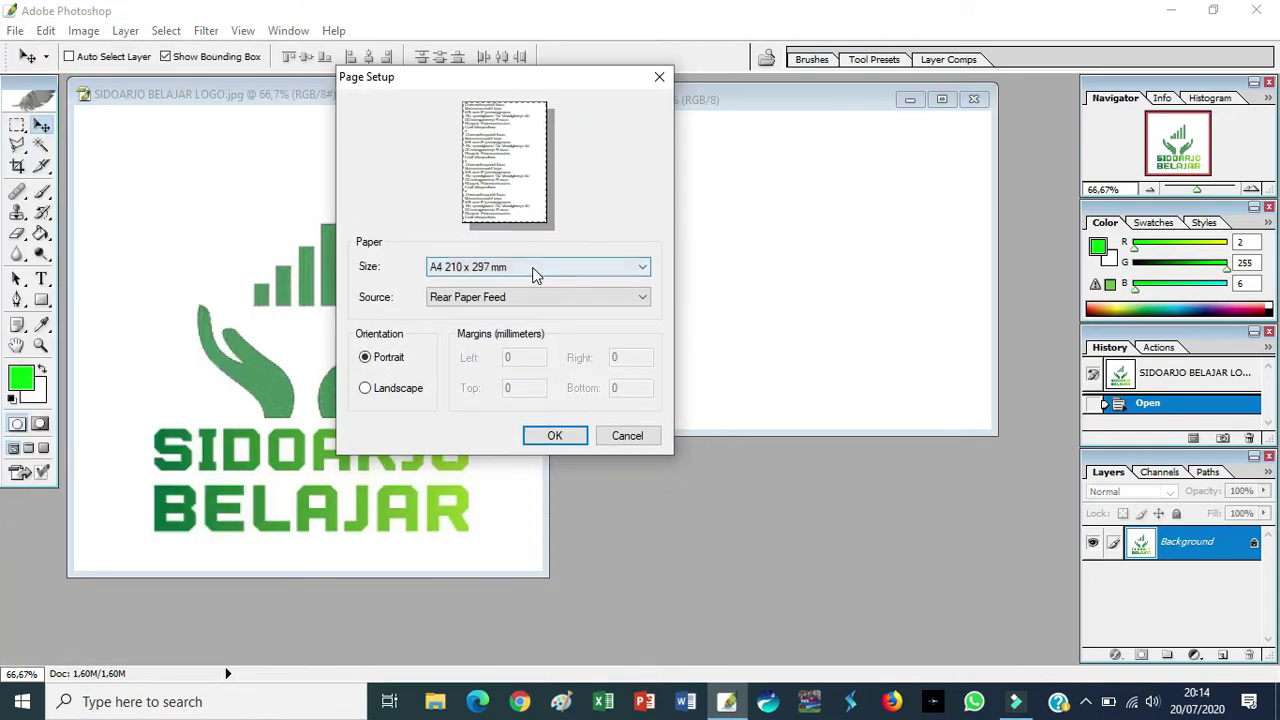
pyautogui.click(533, 267)
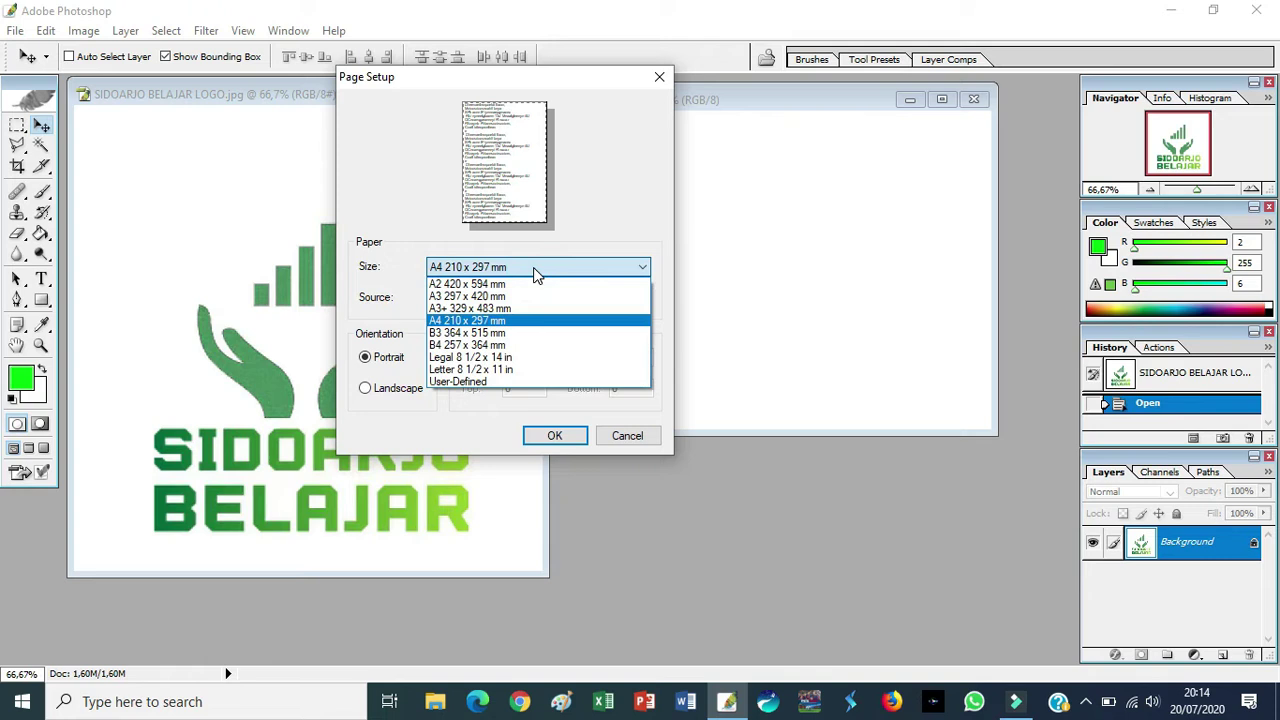
pyautogui.click(534, 270)
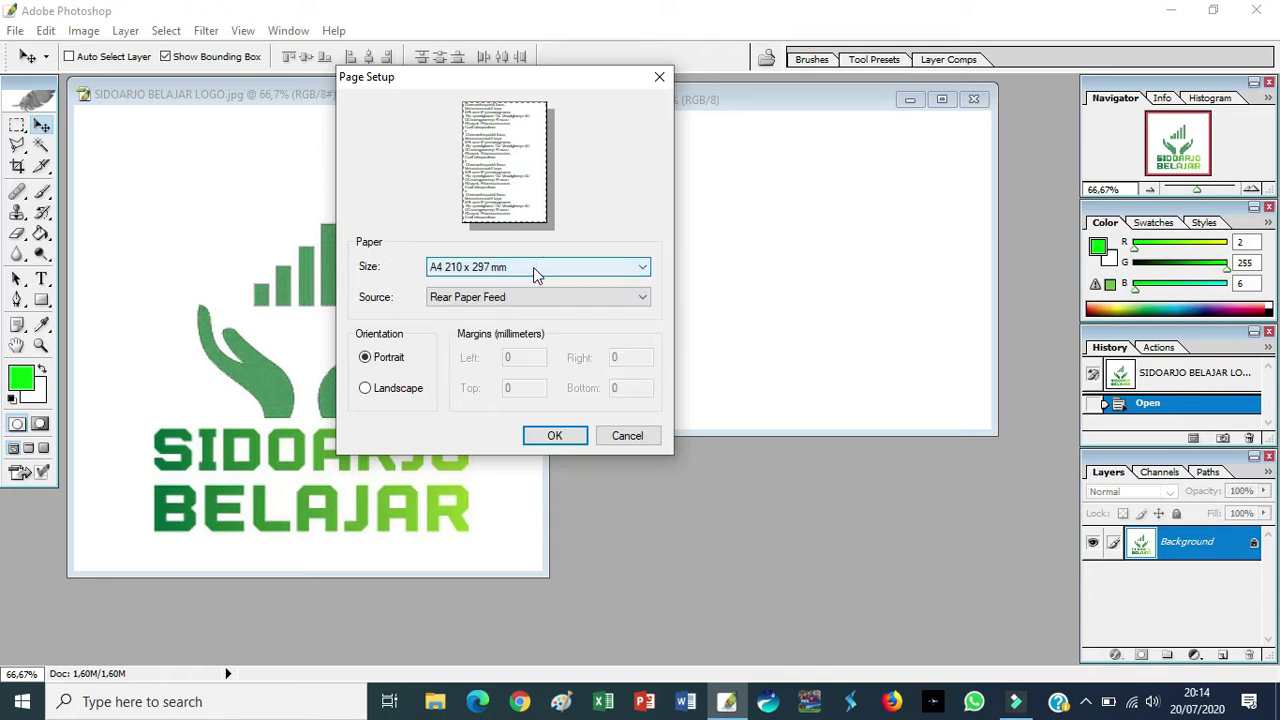
pyautogui.click(533, 267)
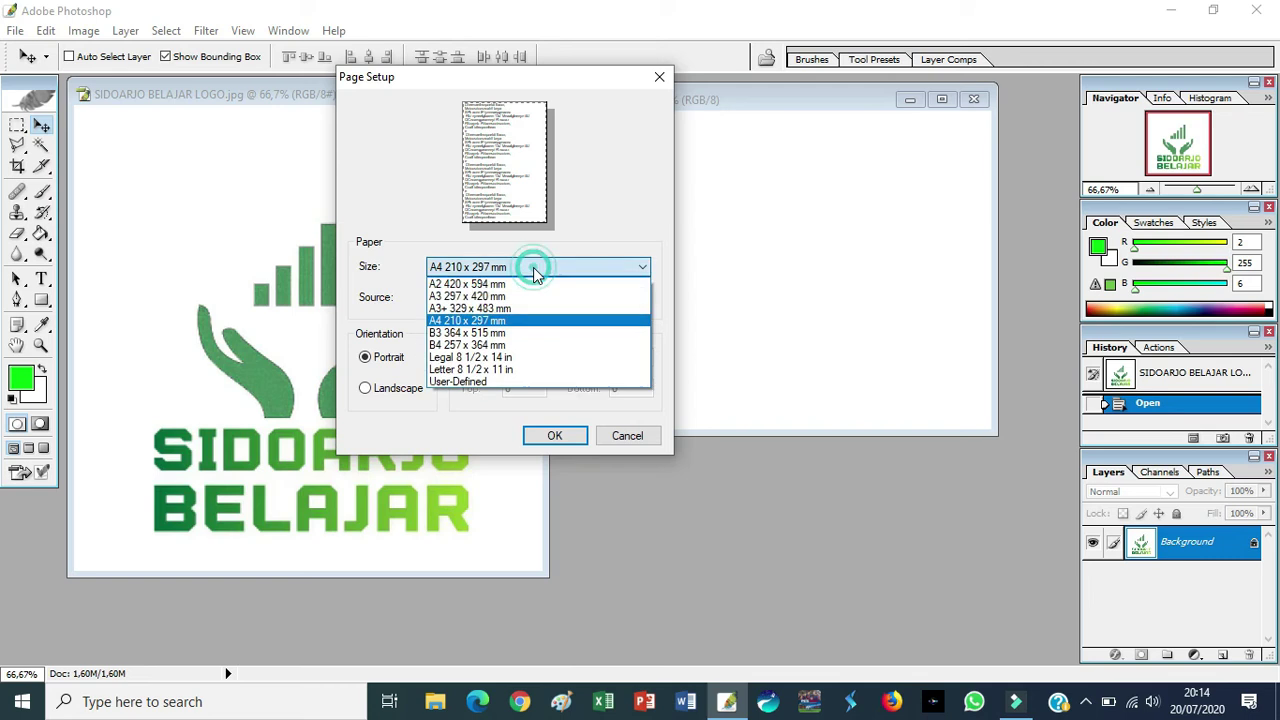
pyautogui.click(533, 267)
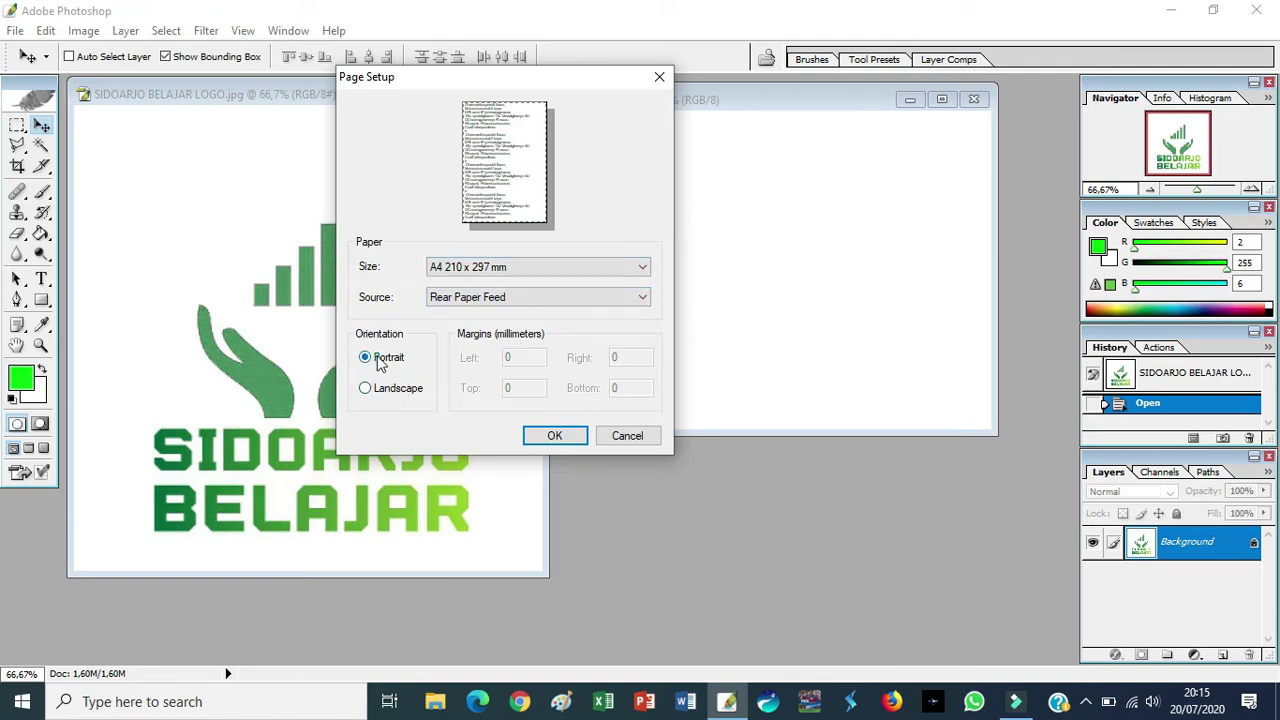
# - Compare the portrait and landscape page orientations, choose Landscape and apply the page setup
pyautogui.click(386, 390)
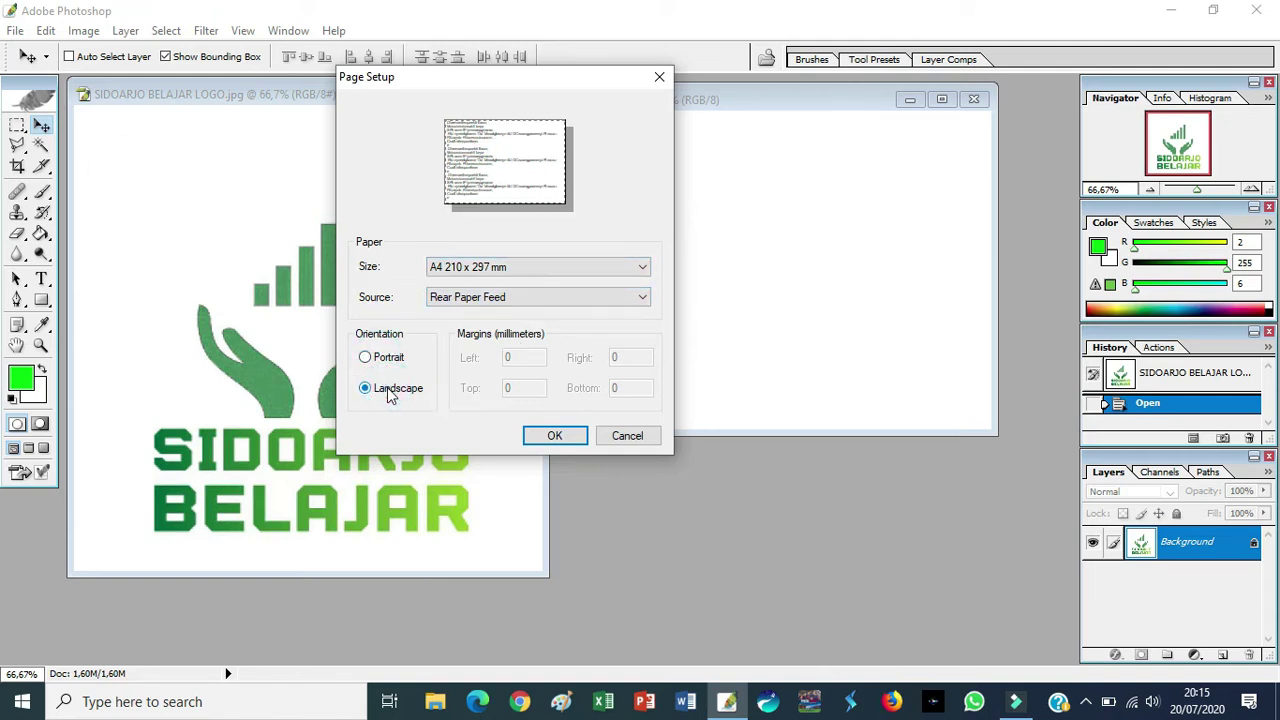
pyautogui.click(382, 358)
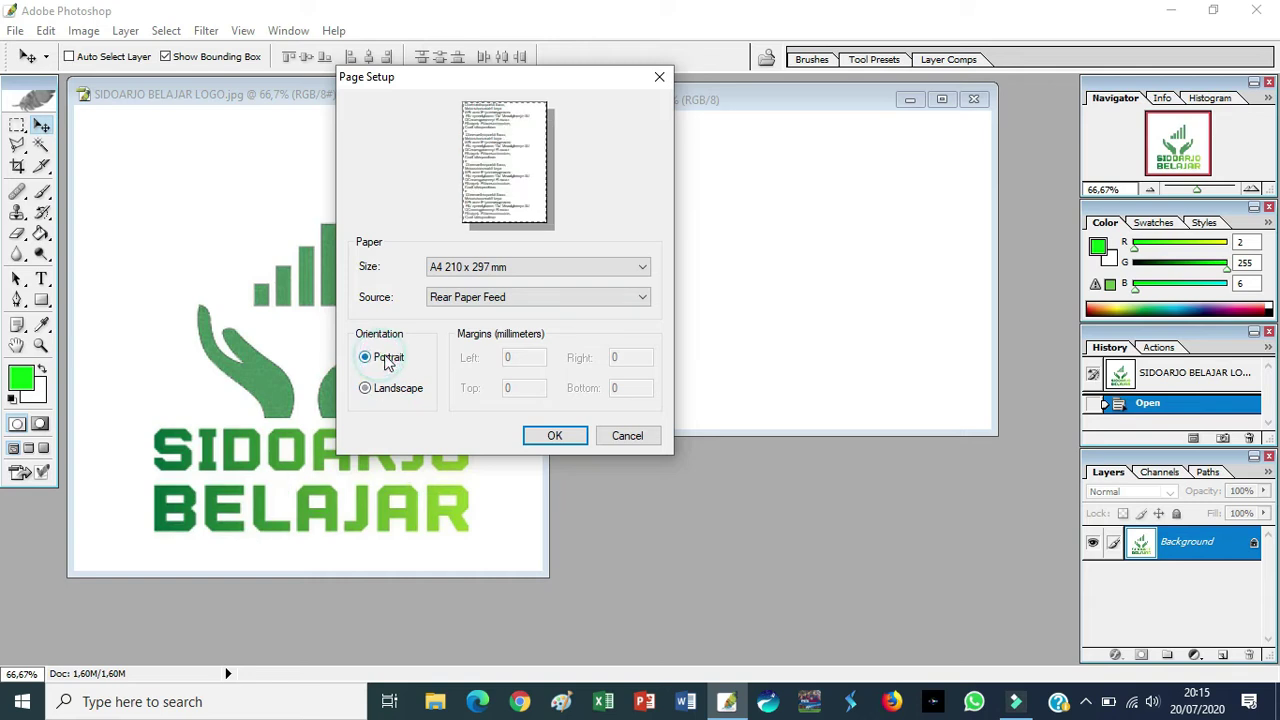
pyautogui.click(396, 389)
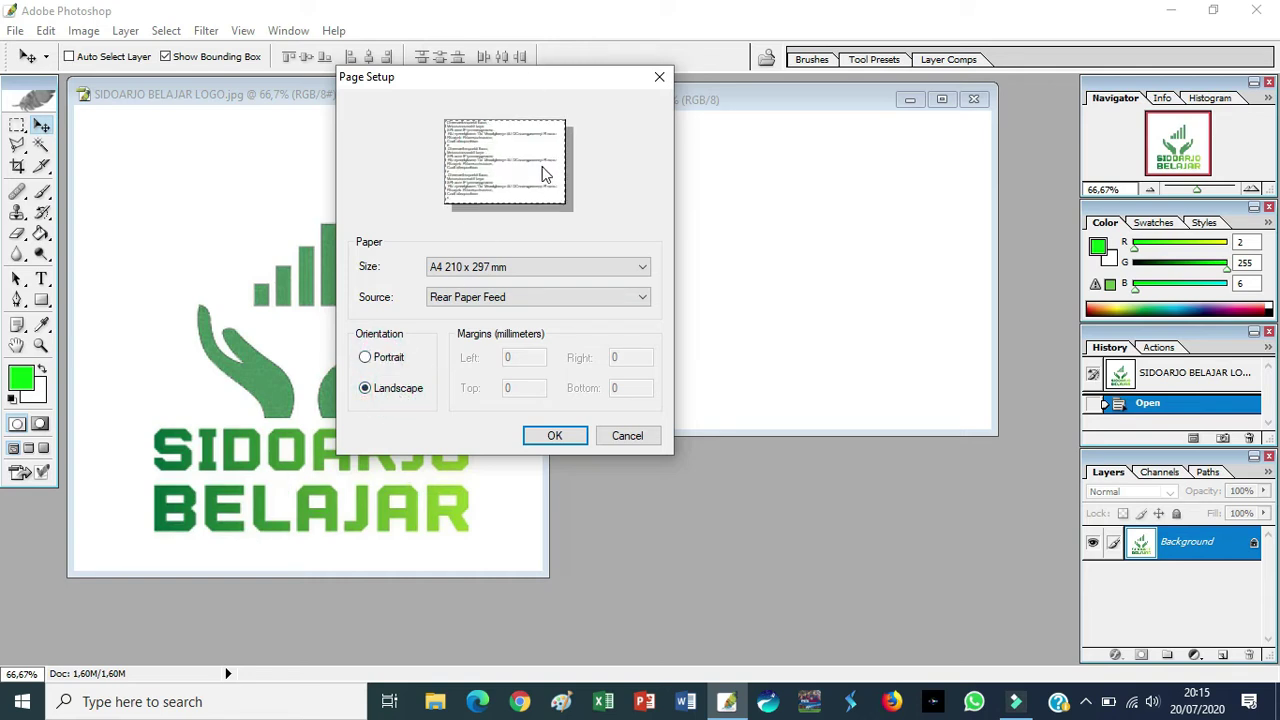
pyautogui.click(568, 430)
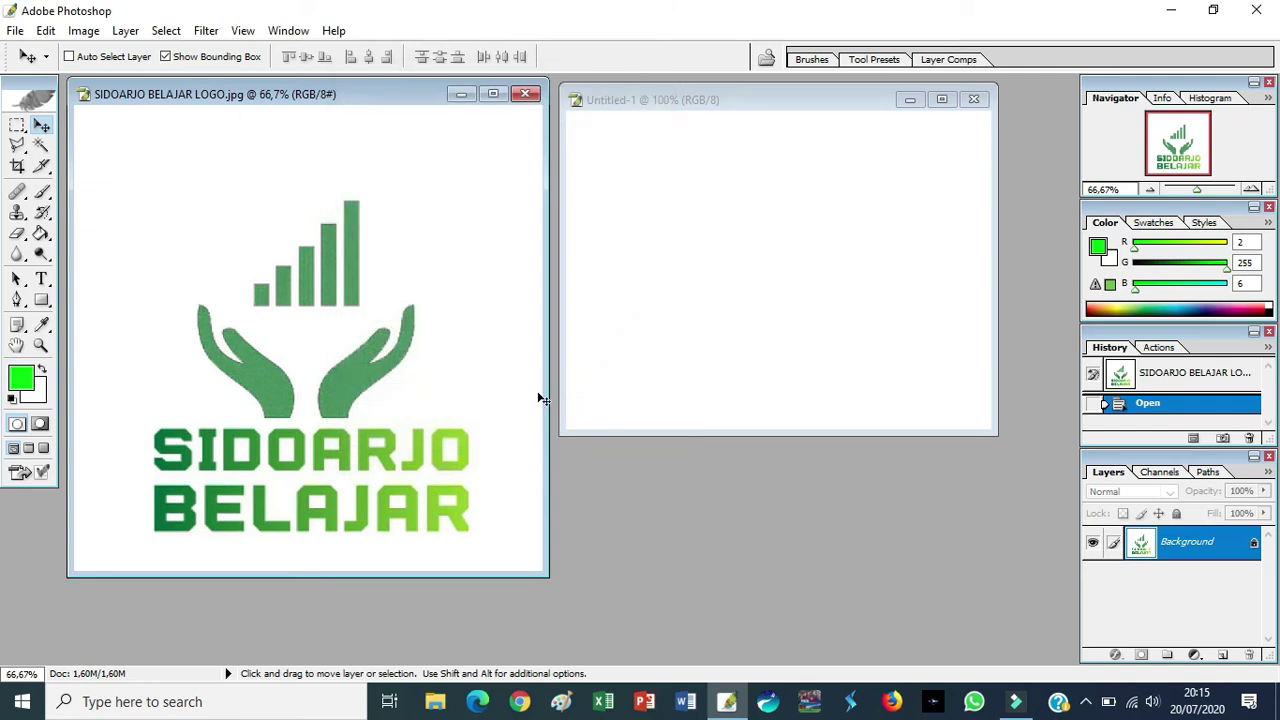
# - Open the logo's print preview and check what Show More Options and Center Image do, leaving both enabled
pyautogui.click(14, 32)
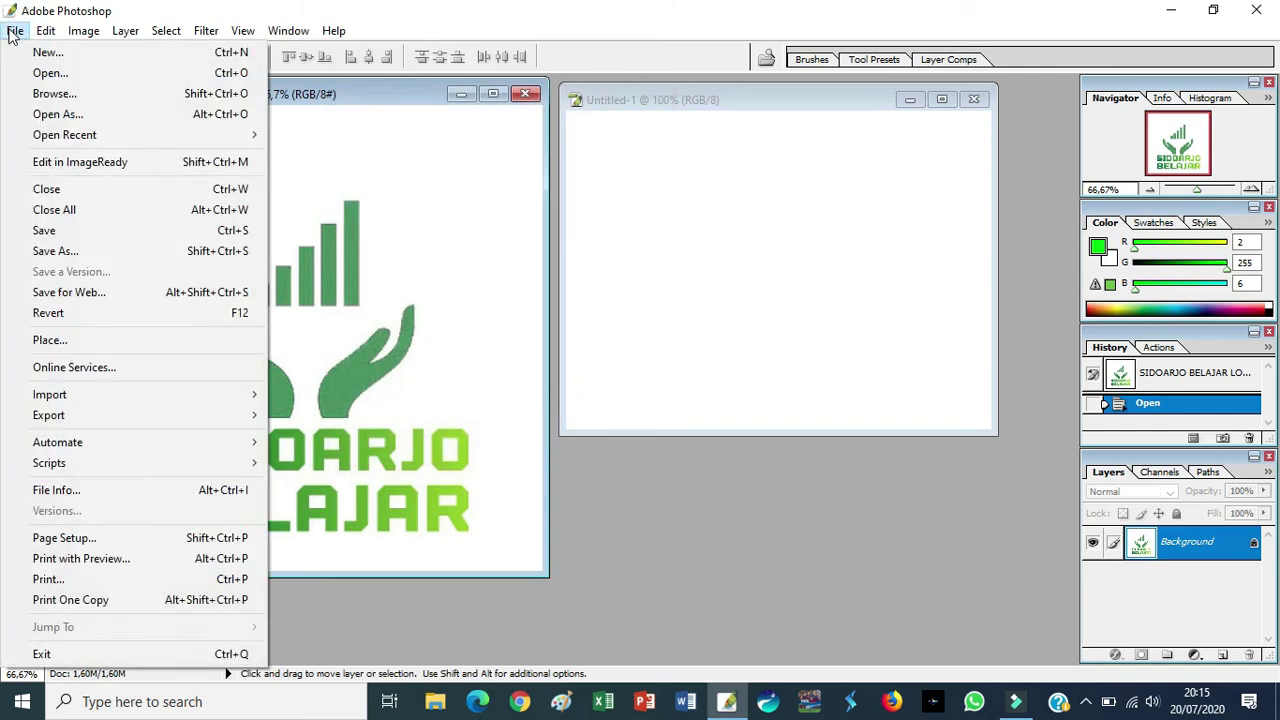
pyautogui.click(148, 564)
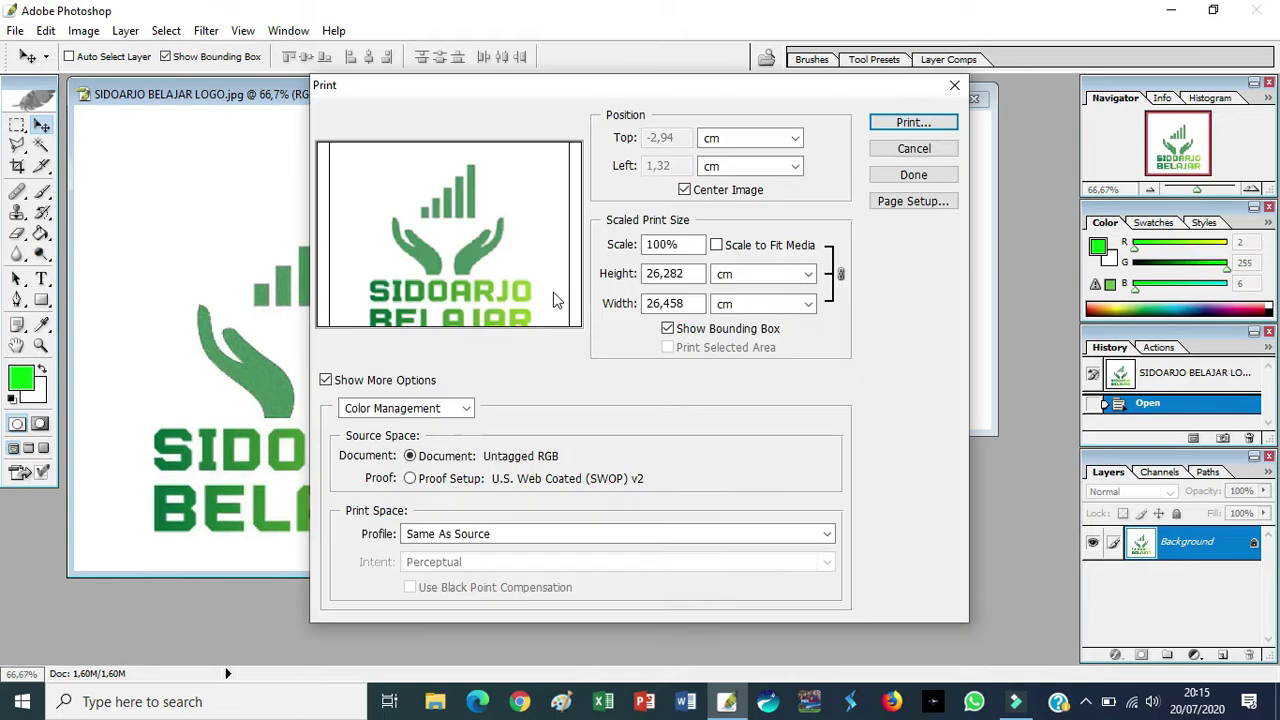
pyautogui.click(675, 92)
pyautogui.moveTo(675, 92); pyautogui.dragTo(621, 62)
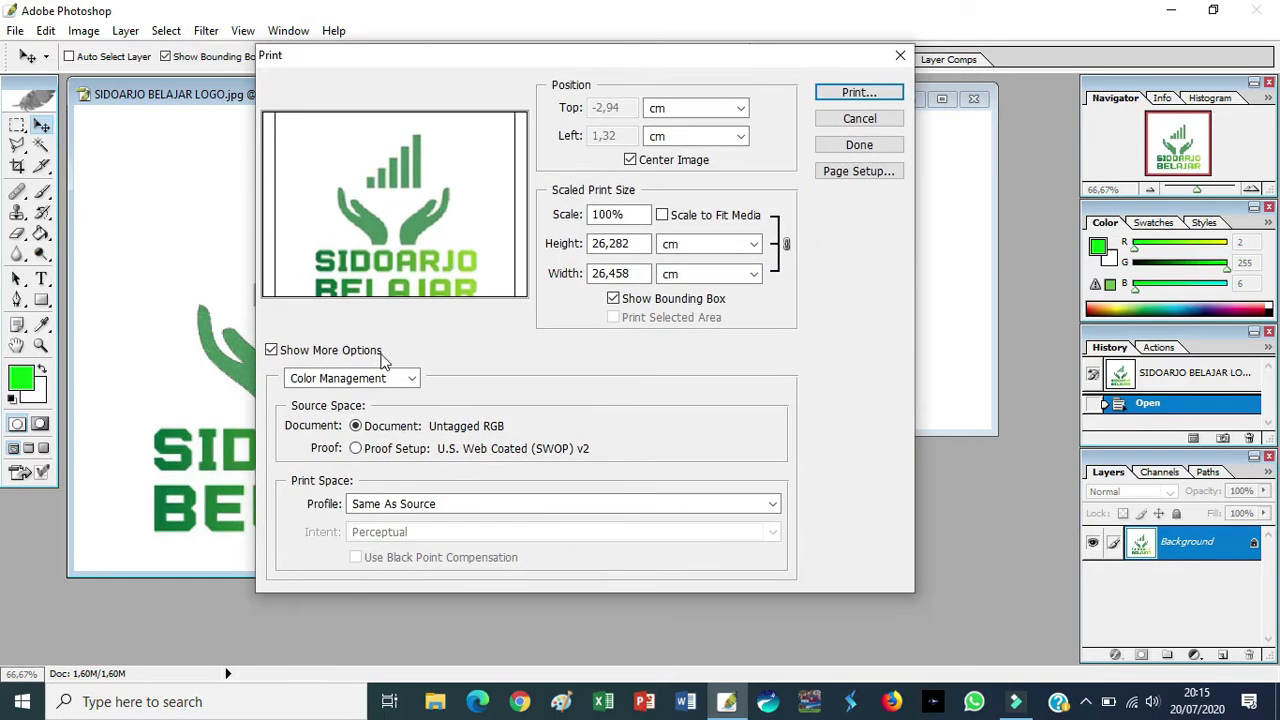
pyautogui.click(318, 350)
pyautogui.click(310, 350)
pyautogui.click(630, 161)
pyautogui.click(630, 160)
# - Try Scale to Fit Media on the logo's print preview, switch it off again and leave without printing
pyautogui.click(662, 215)
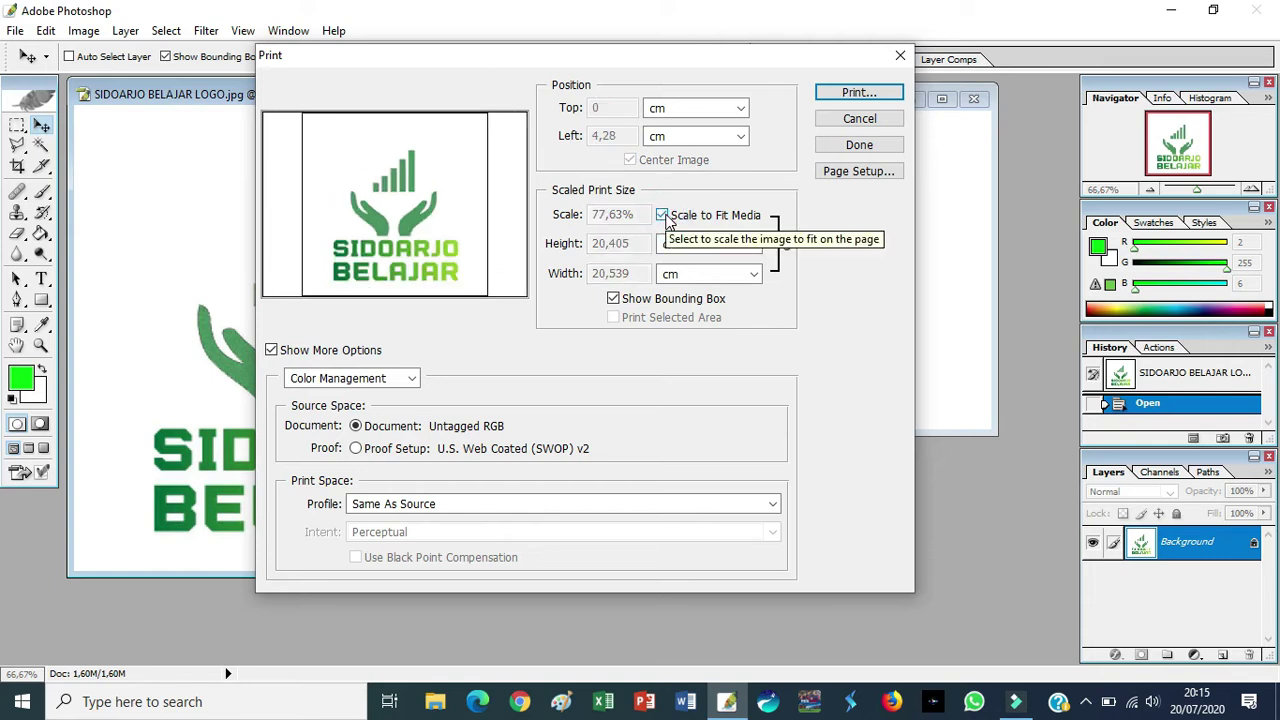
pyautogui.click(664, 216)
pyautogui.click(664, 216)
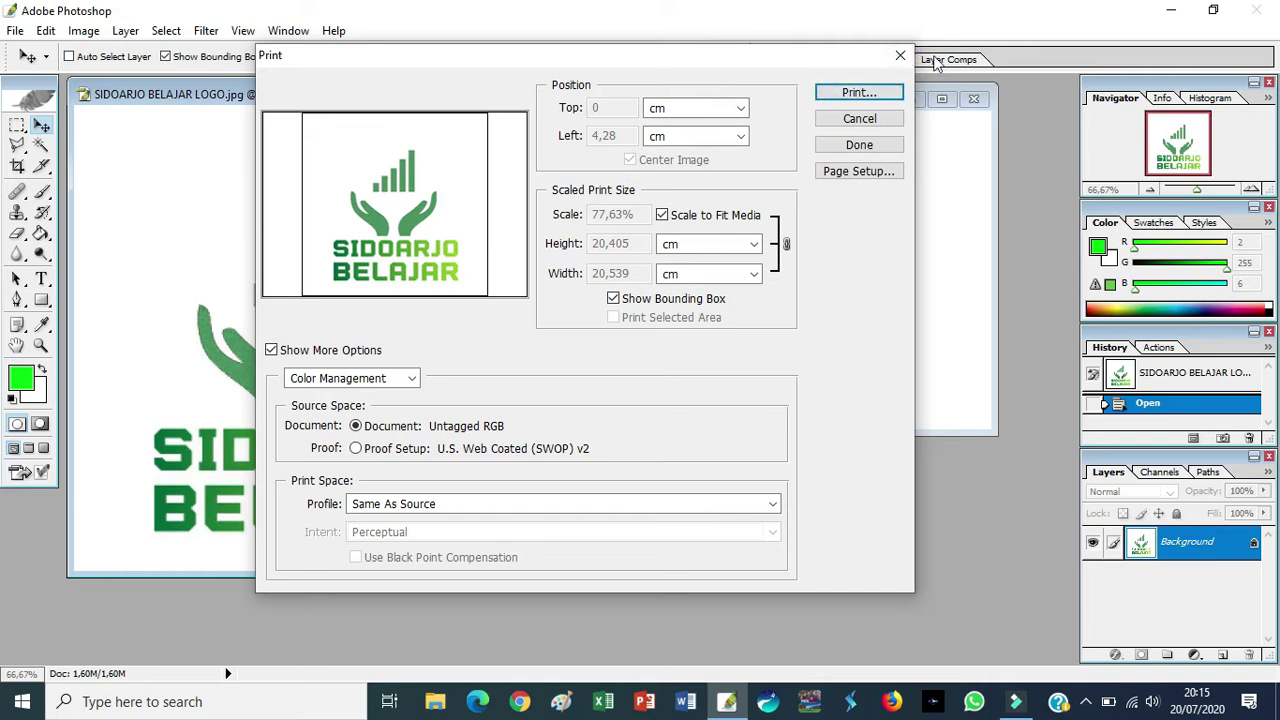
pyautogui.click(662, 215)
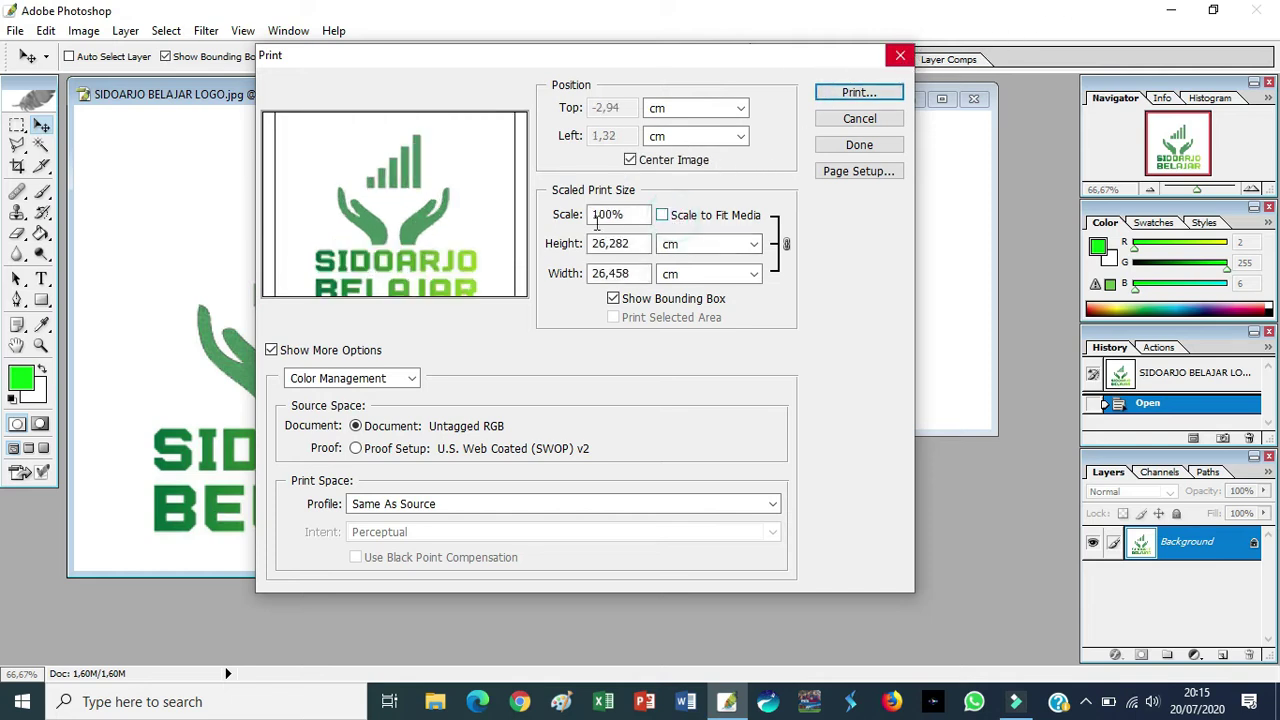
pyautogui.click(888, 62)
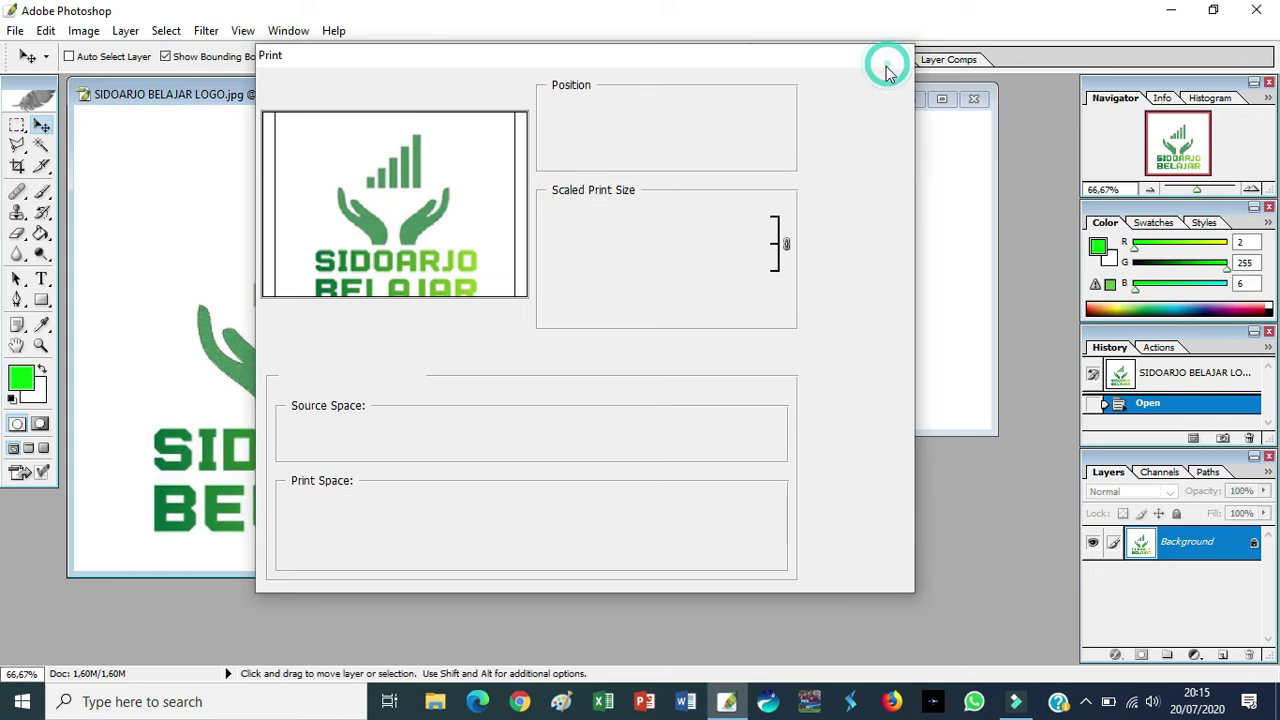
pyautogui.click(15, 31)
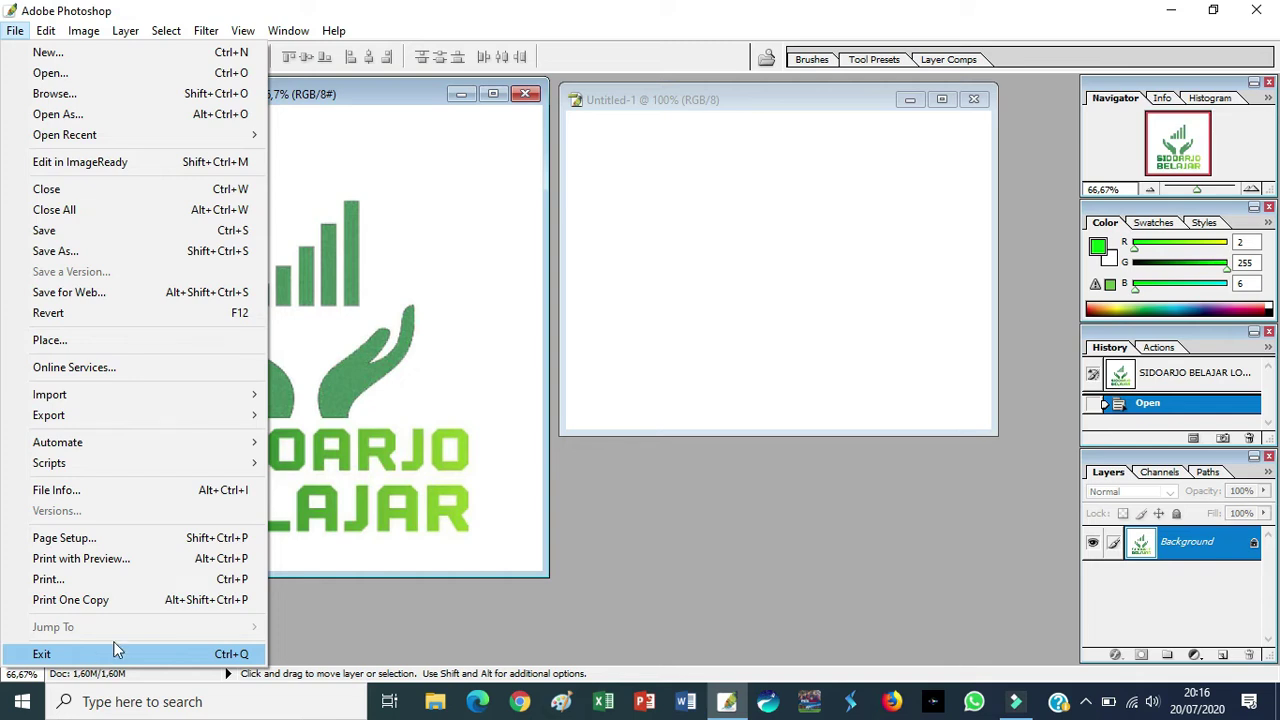
pyautogui.click(362, 102)
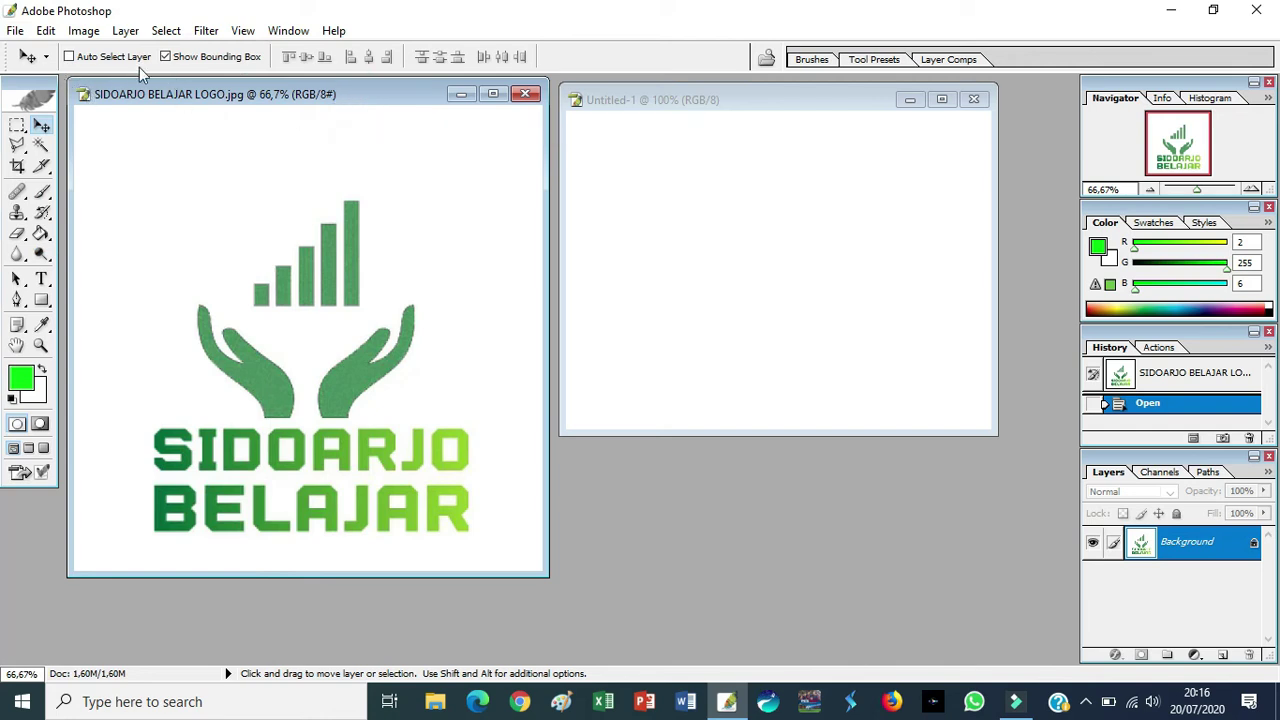
pyautogui.click(15, 31)
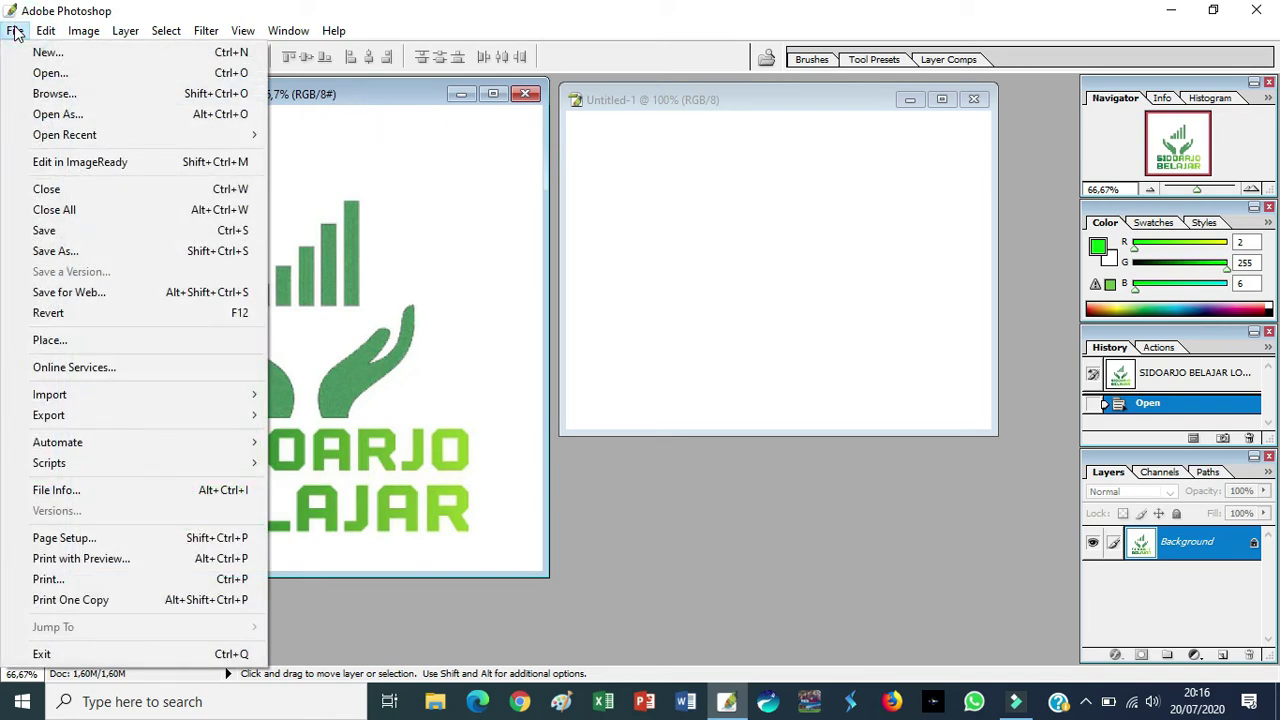
pyautogui.moveTo(49, 33)
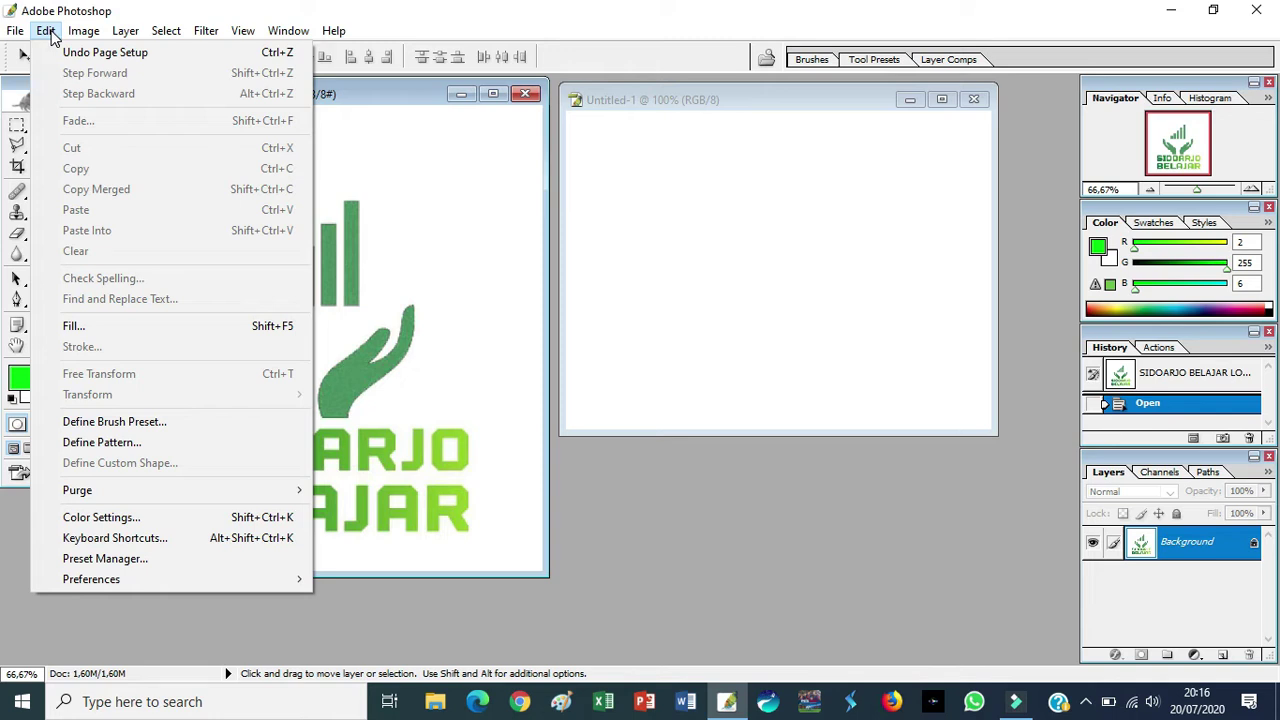
# - Examine the Edit commands for the logo image and the options offered for its window and its Background layer
pyautogui.click(277, 186)
pyautogui.click(272, 93)
pyautogui.moveTo(297, 106); pyautogui.dragTo(362, 105)
pyautogui.rightClick(362, 105)
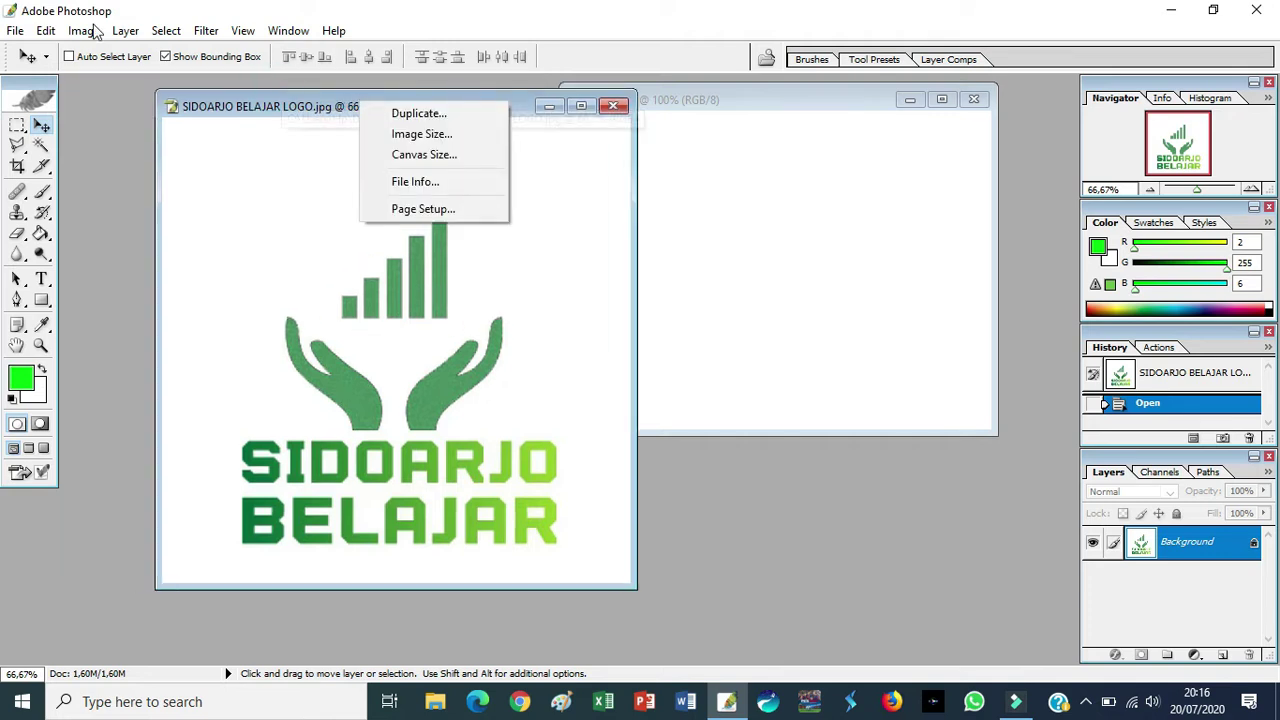
pyautogui.click(48, 31)
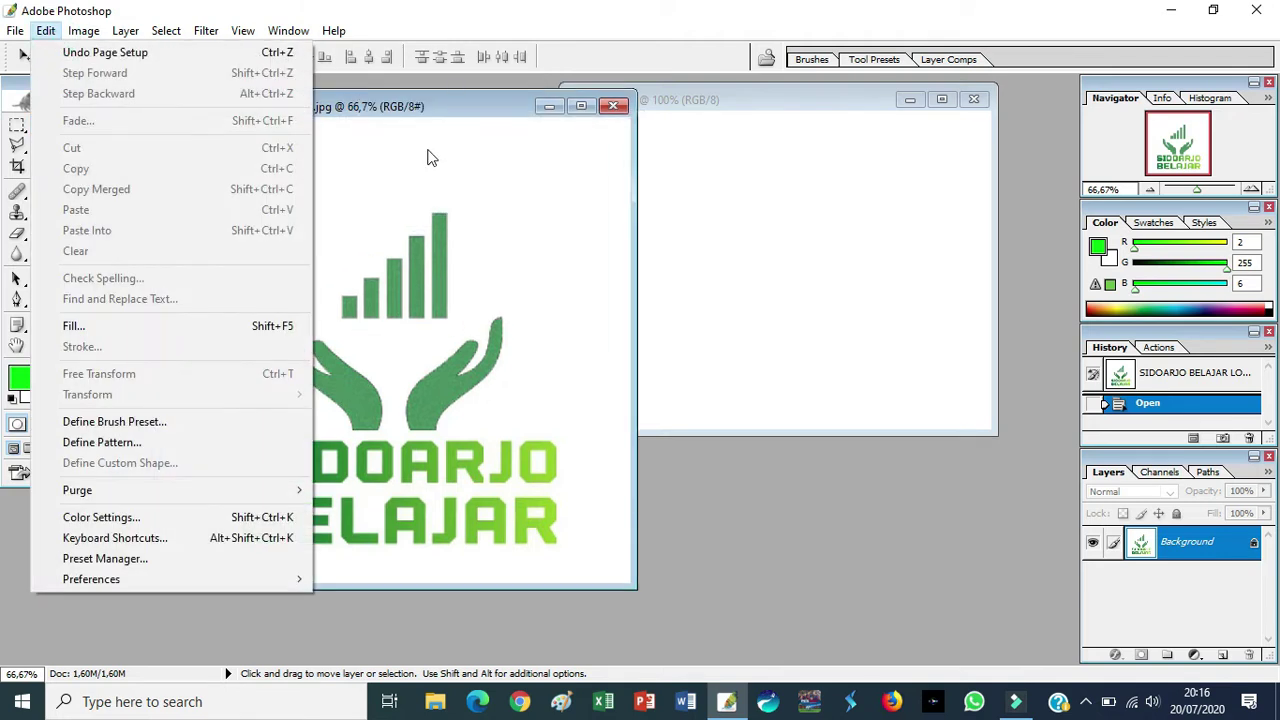
pyautogui.click(434, 107)
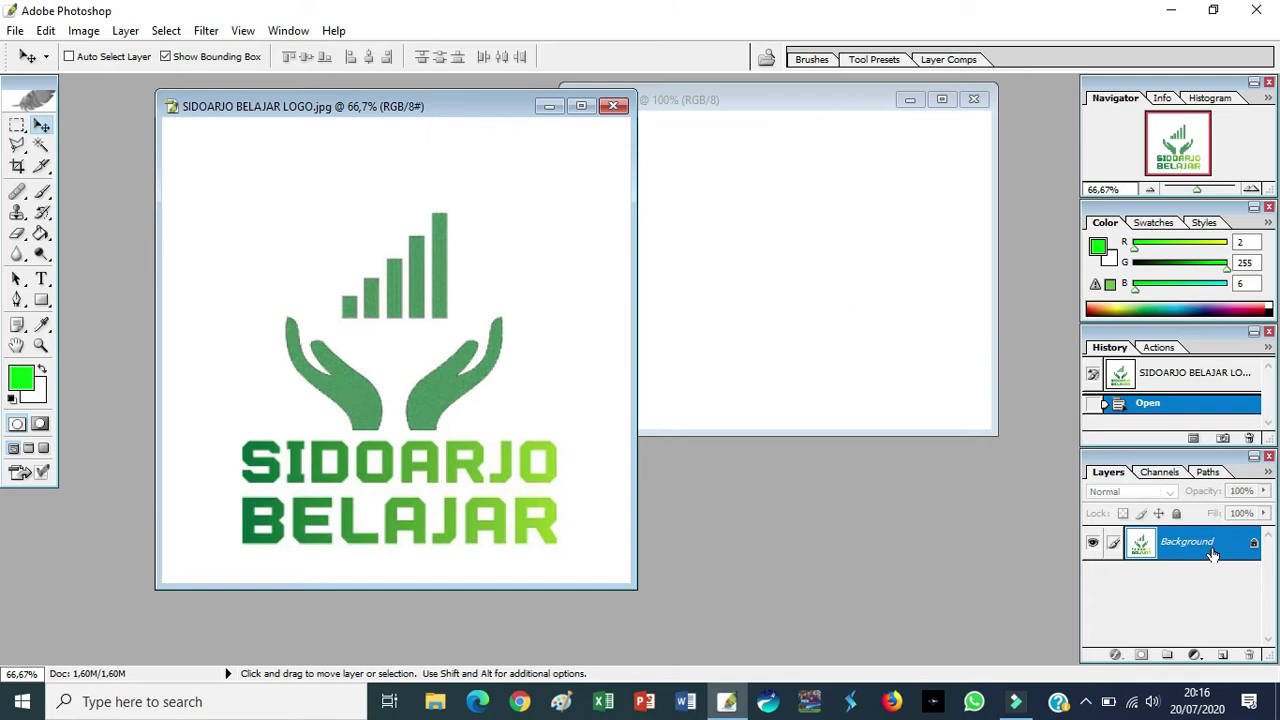
pyautogui.rightClick(1192, 550)
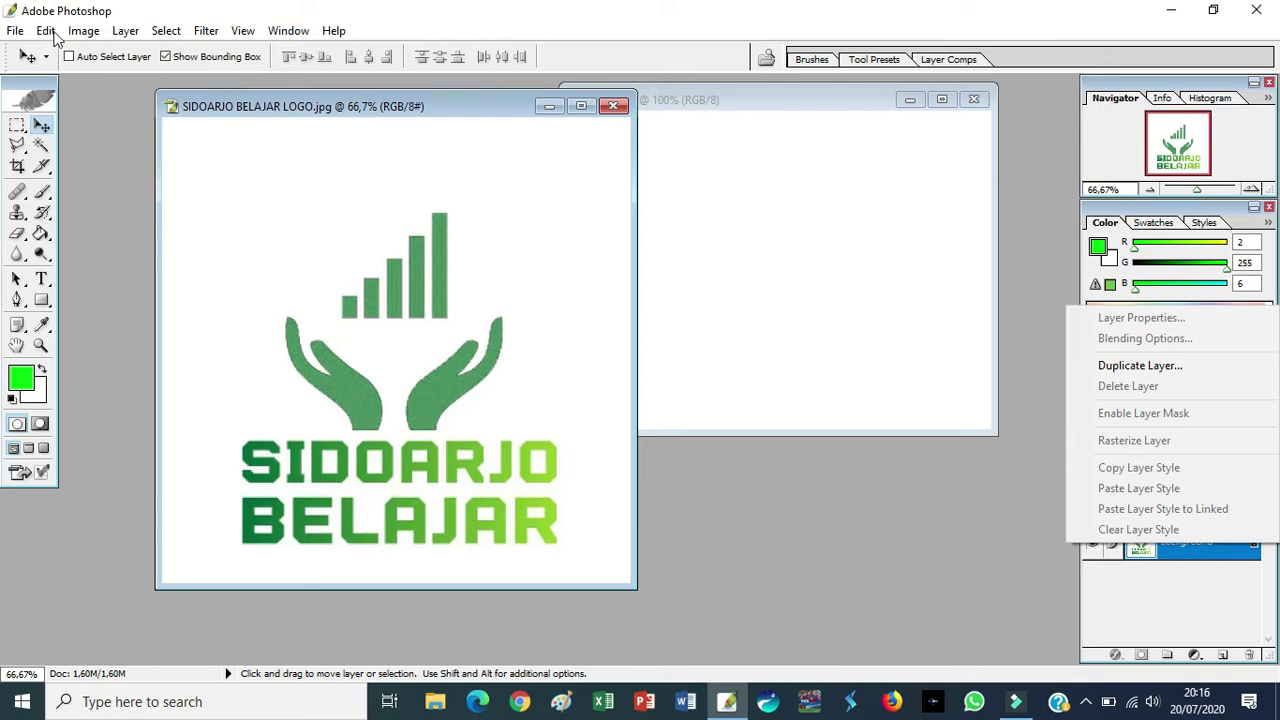
pyautogui.click(50, 31)
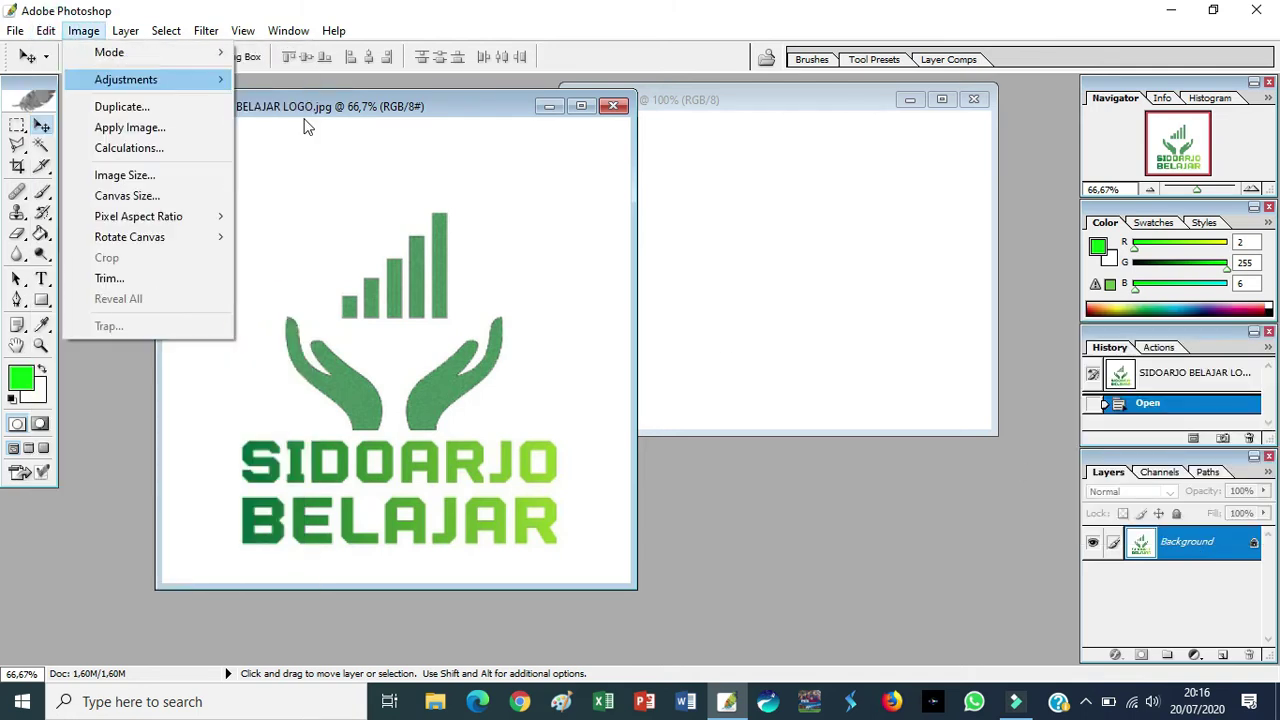
pyautogui.click(50, 33)
pyautogui.click(46, 31)
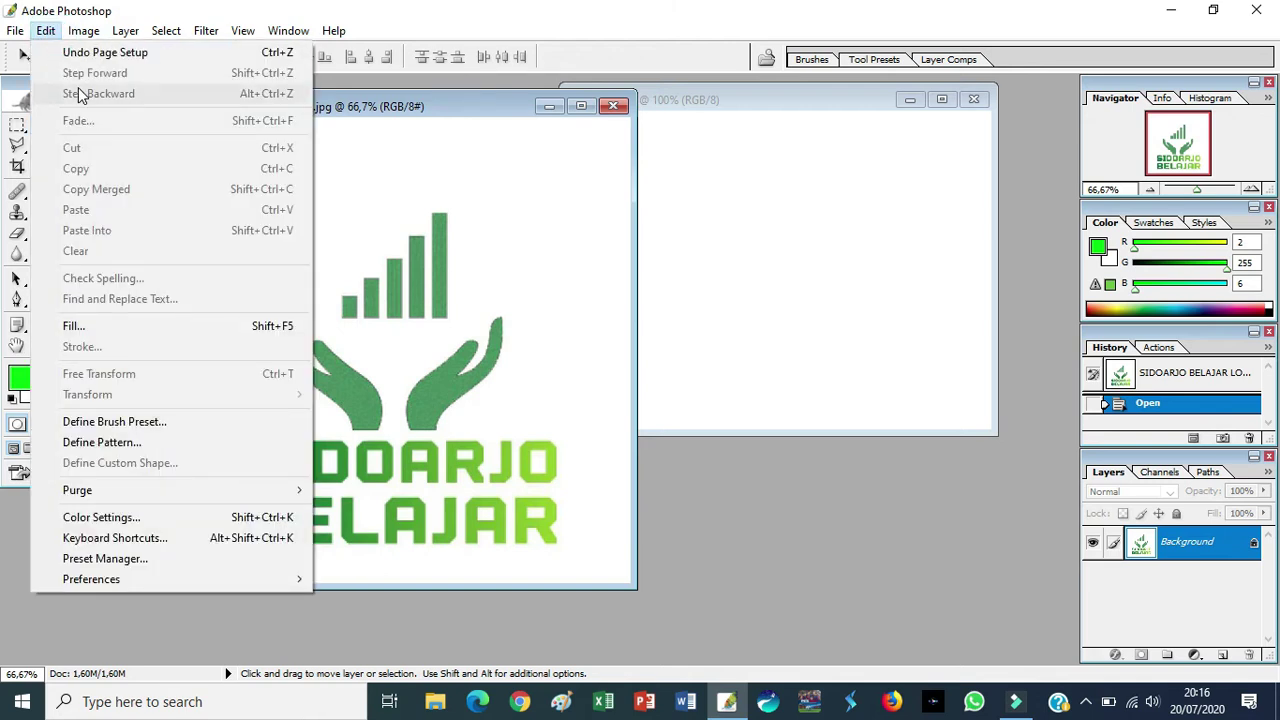
pyautogui.moveTo(400, 118); pyautogui.dragTo(489, 103)
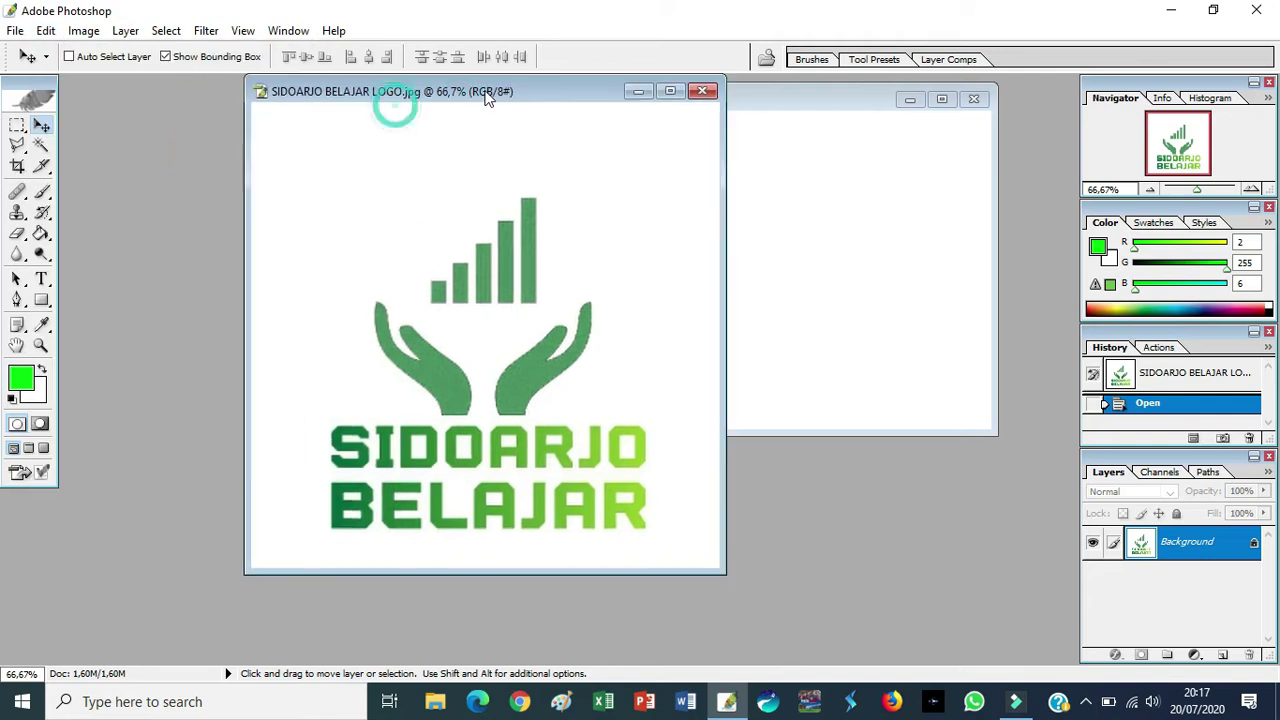
# - Duplicate the logo's Background layer within the same document as Background copy
pyautogui.click(42, 325)
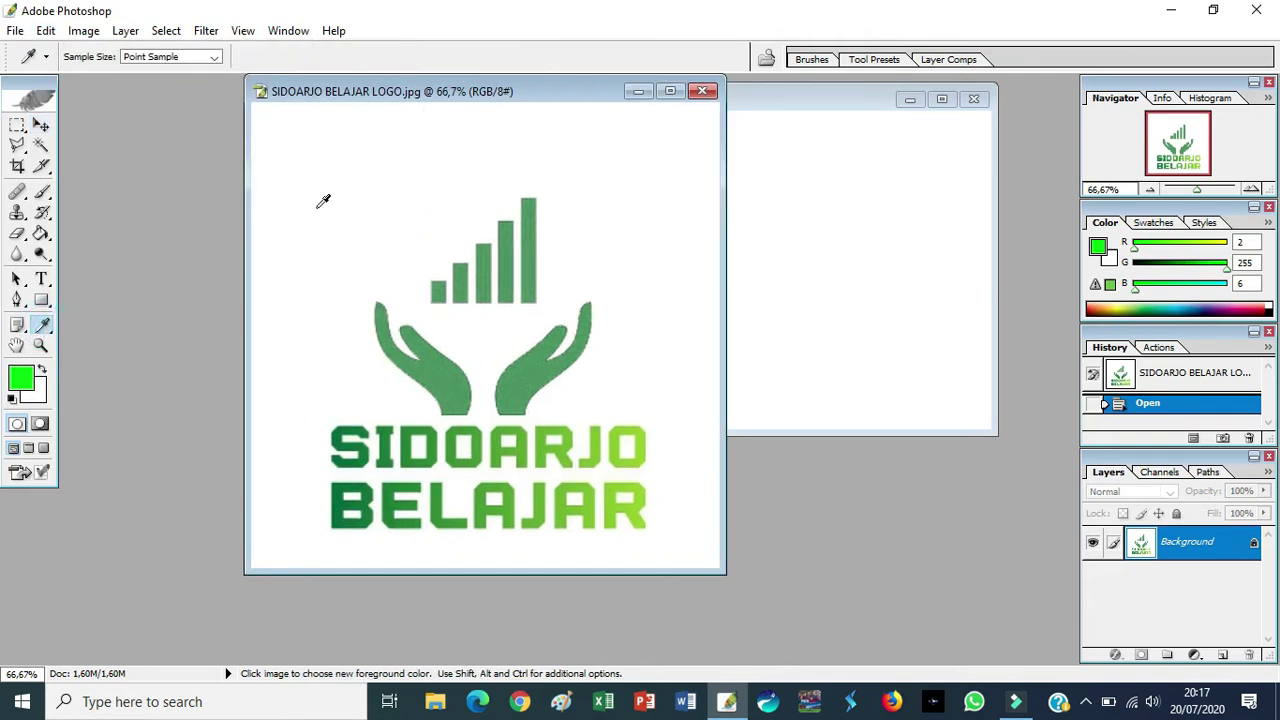
pyautogui.rightClick(1190, 543)
pyautogui.click(1150, 360)
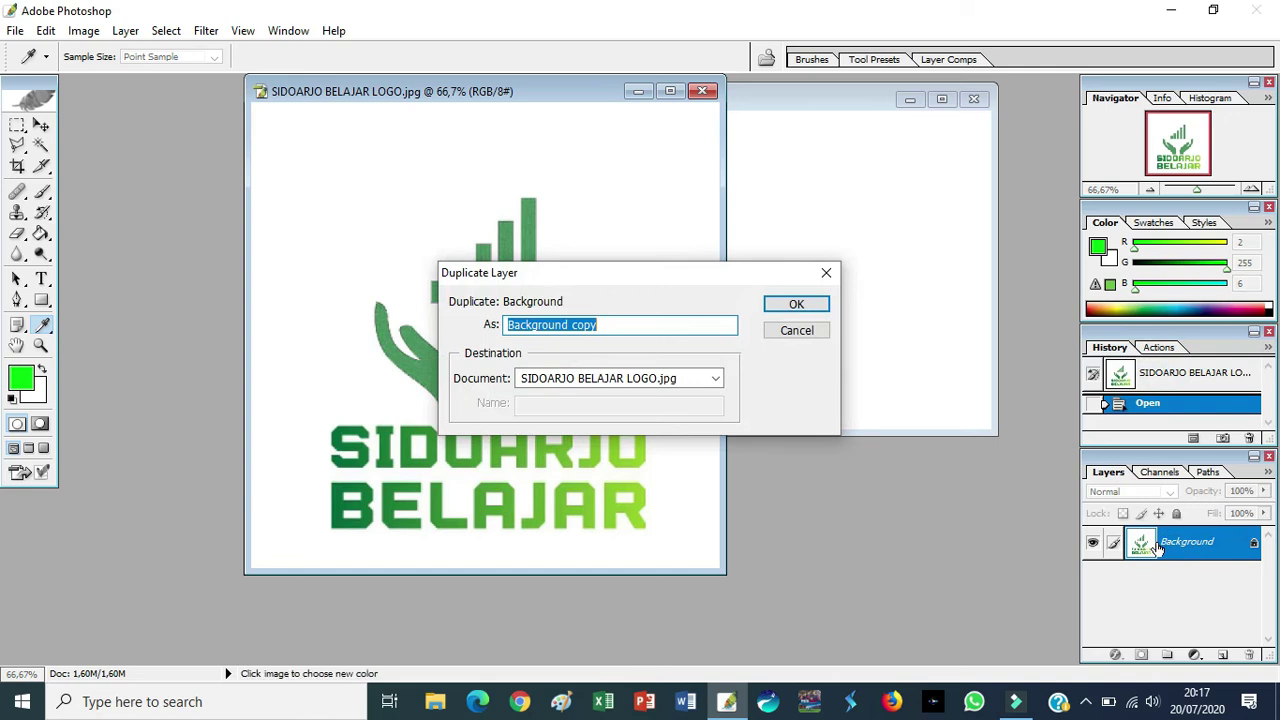
pyautogui.click(776, 312)
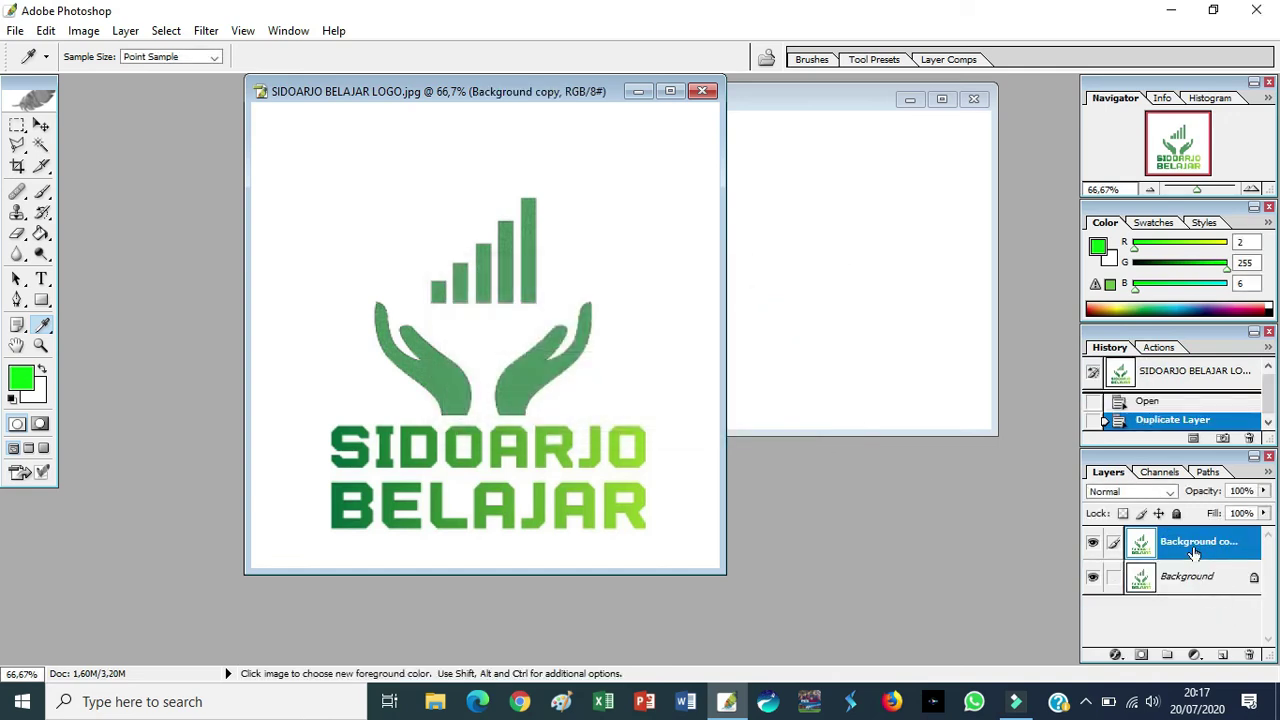
# - Try to choose a red foreground colour and fill the backdrop of the Background copy layer with the Paint Bucket
pyautogui.click(363, 172)
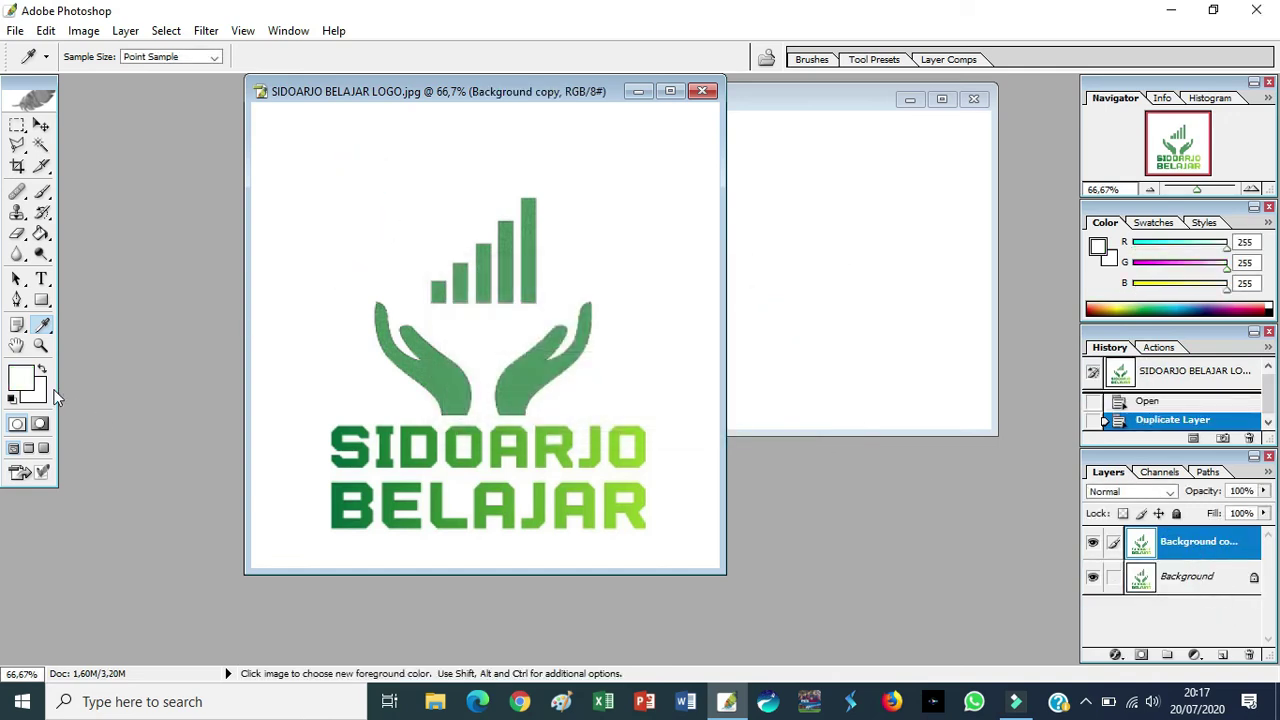
pyautogui.click(22, 377)
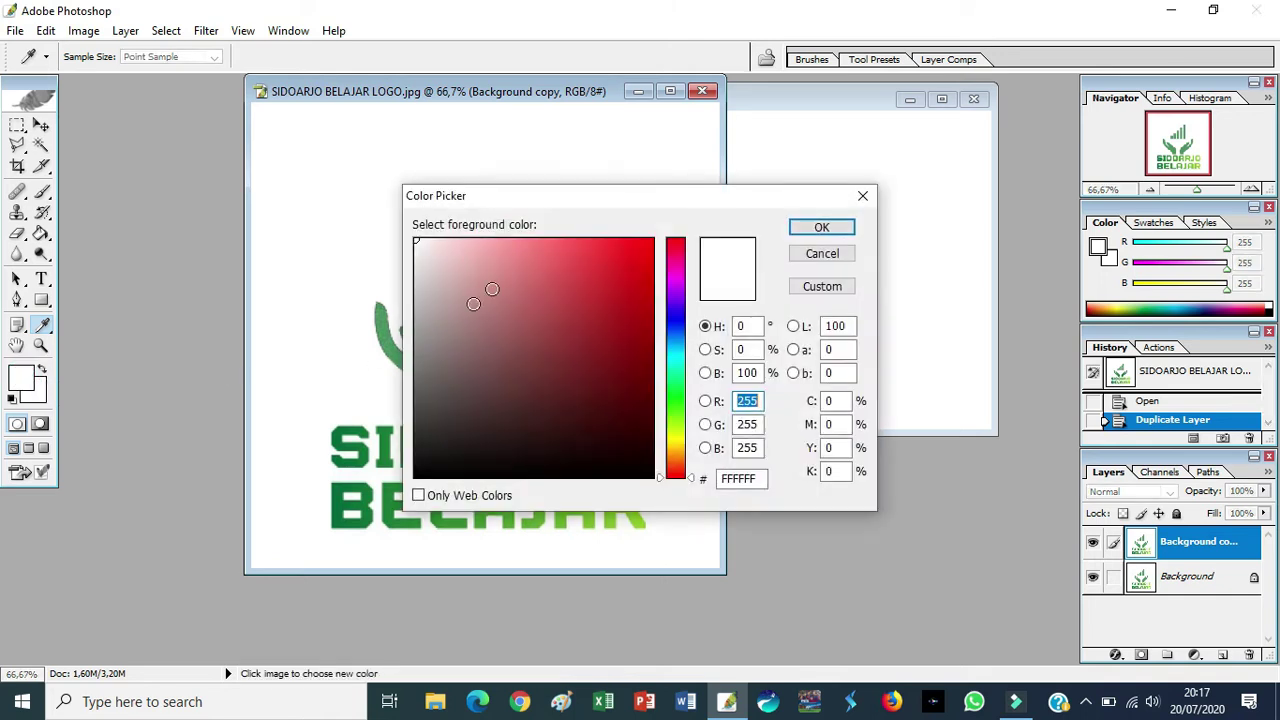
pyautogui.click(619, 247)
pyautogui.click(821, 227)
pyautogui.click(449, 219)
pyautogui.moveTo(428, 91); pyautogui.dragTo(534, 93)
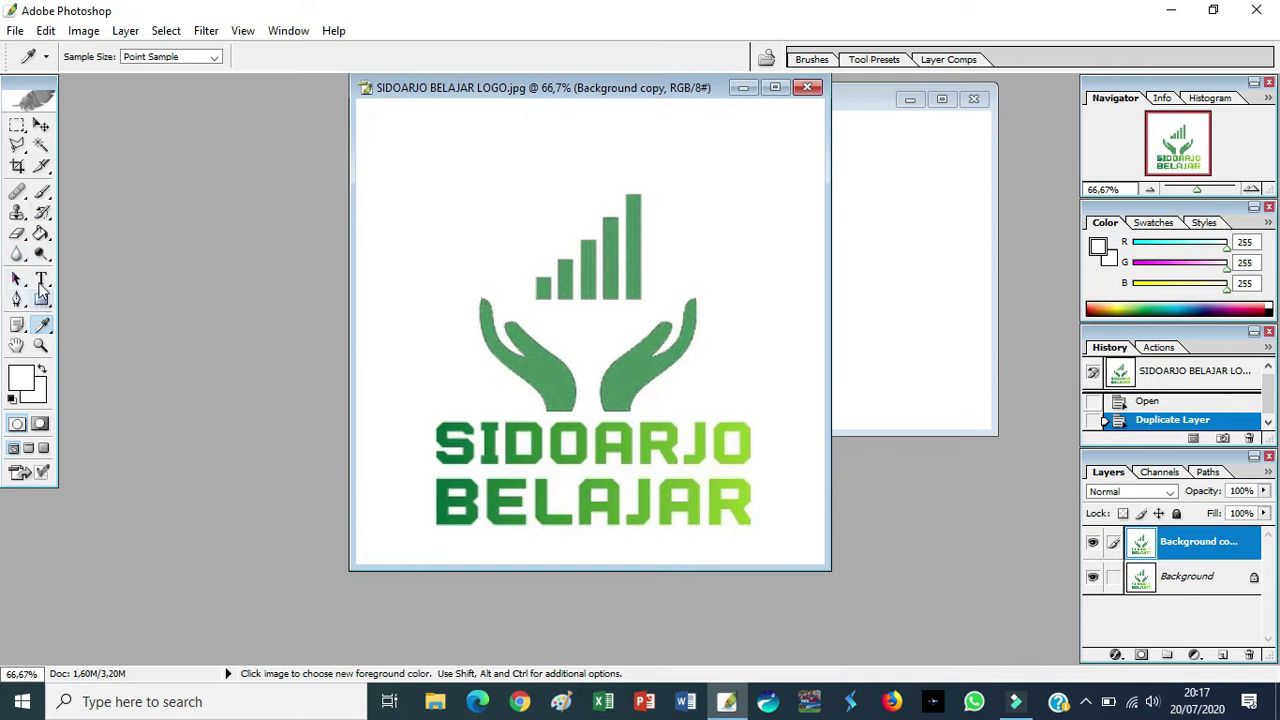
pyautogui.click(39, 238)
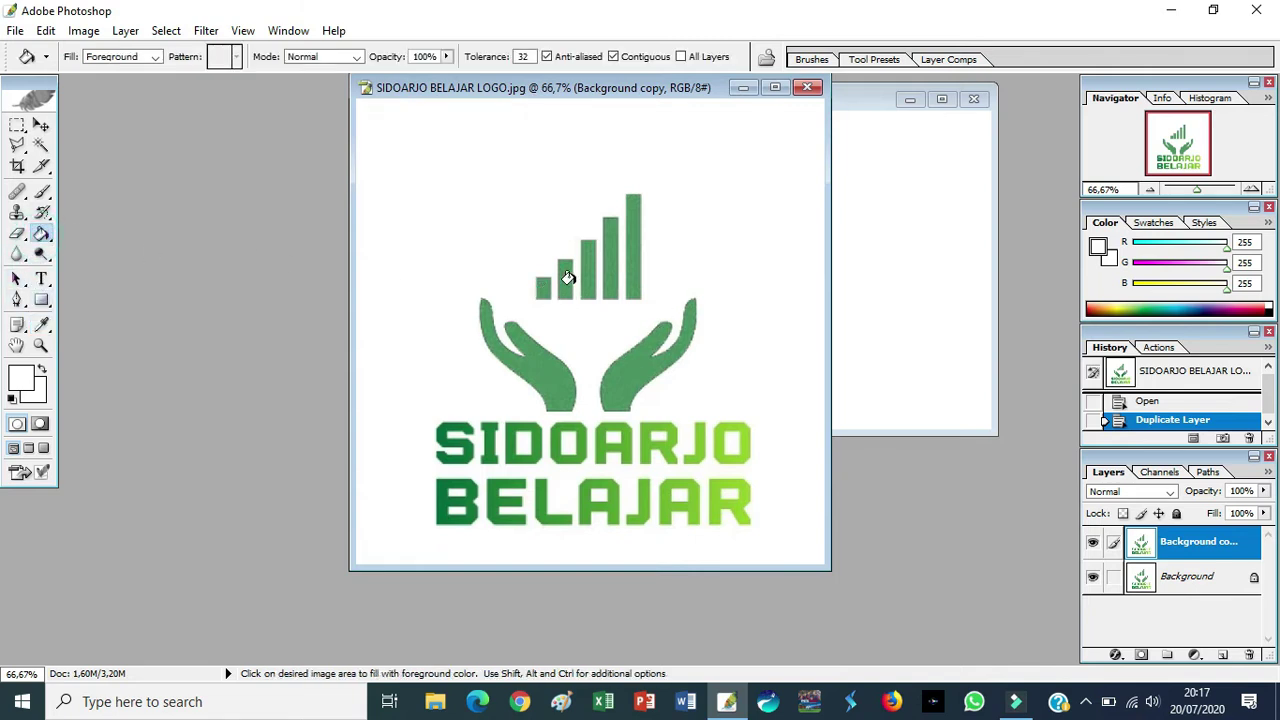
pyautogui.click(523, 185)
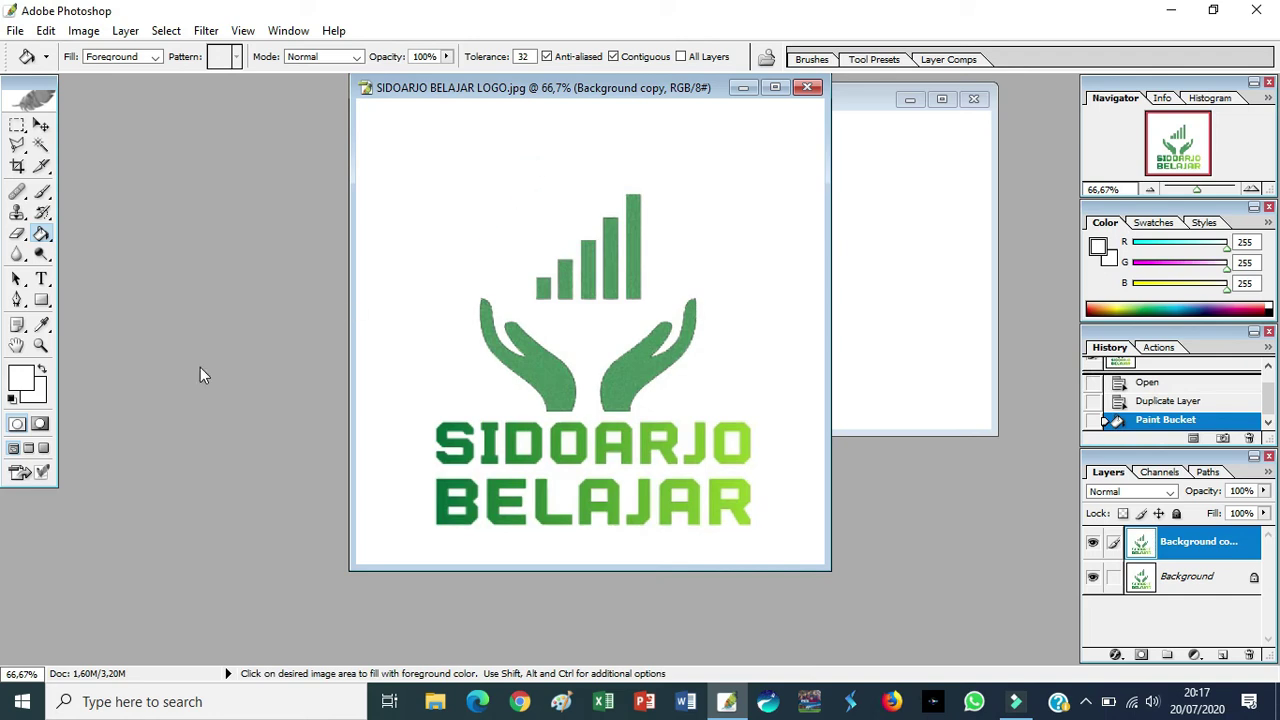
# - Fill the backdrop of the Background copy layer with red (R 241, G 8, B 8) using the Paint Bucket, and undo that fill
pyautogui.click(23, 381)
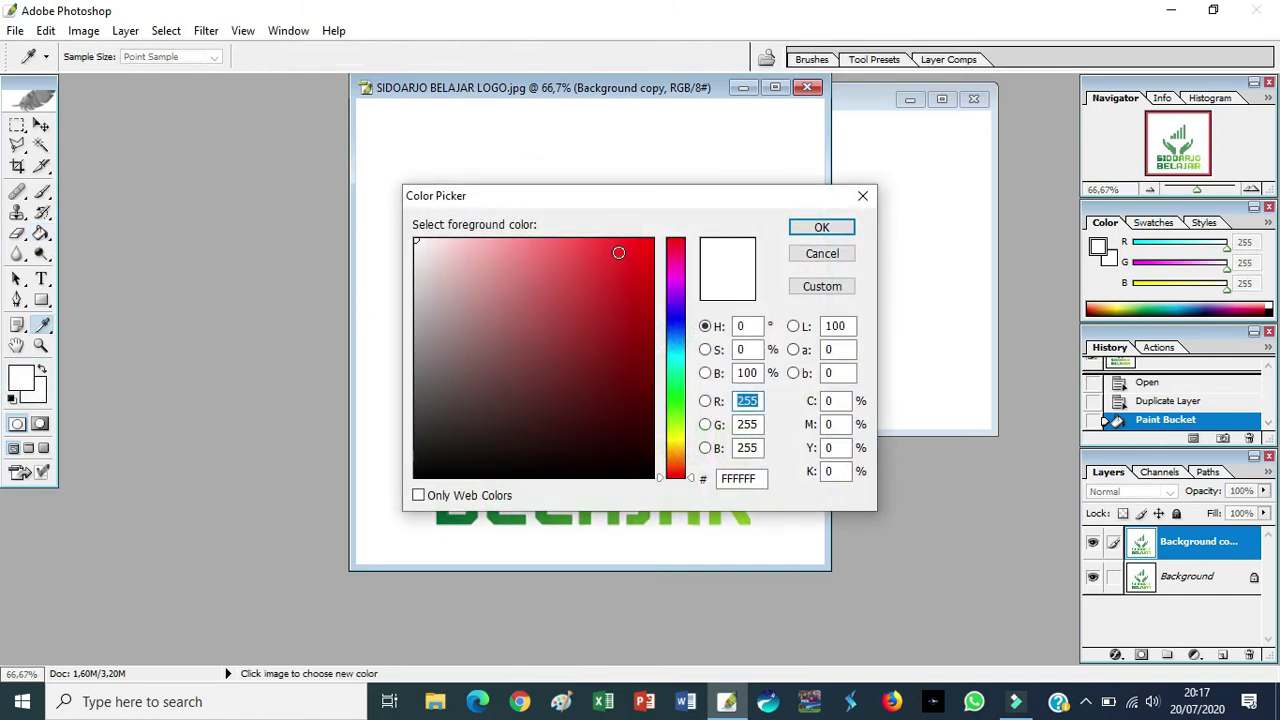
pyautogui.click(645, 251)
pyautogui.click(822, 227)
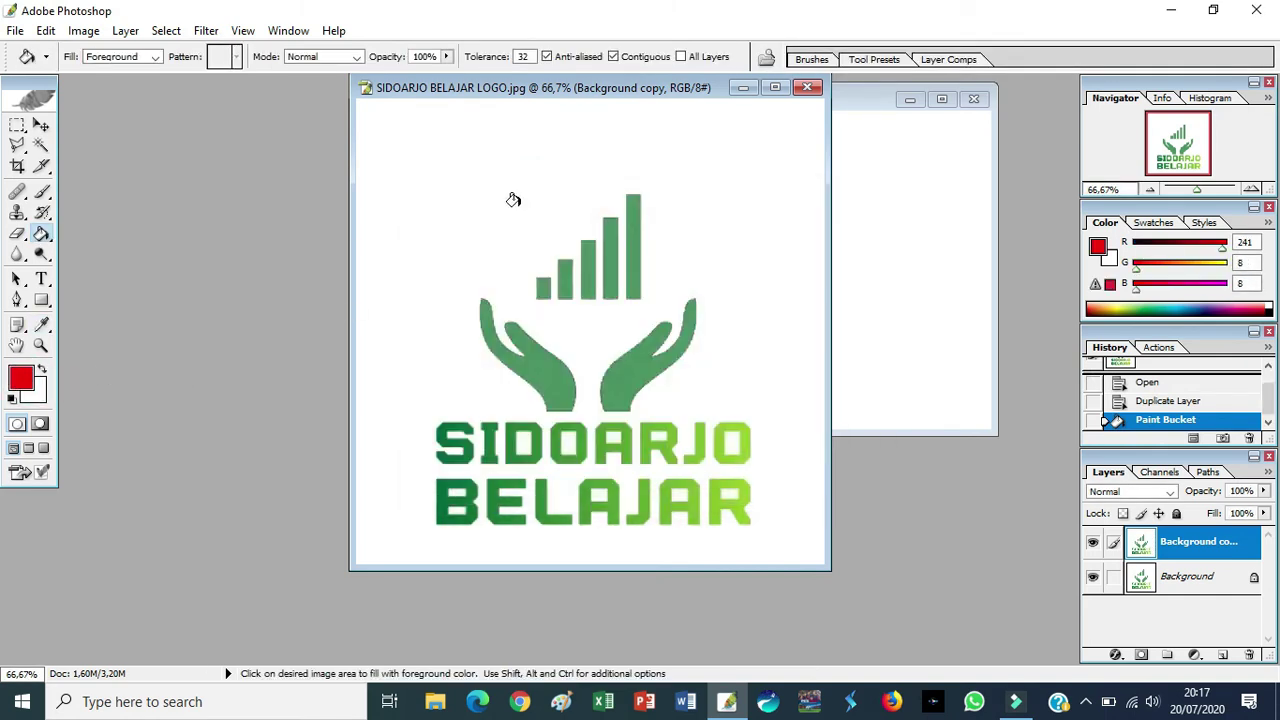
pyautogui.click(510, 188)
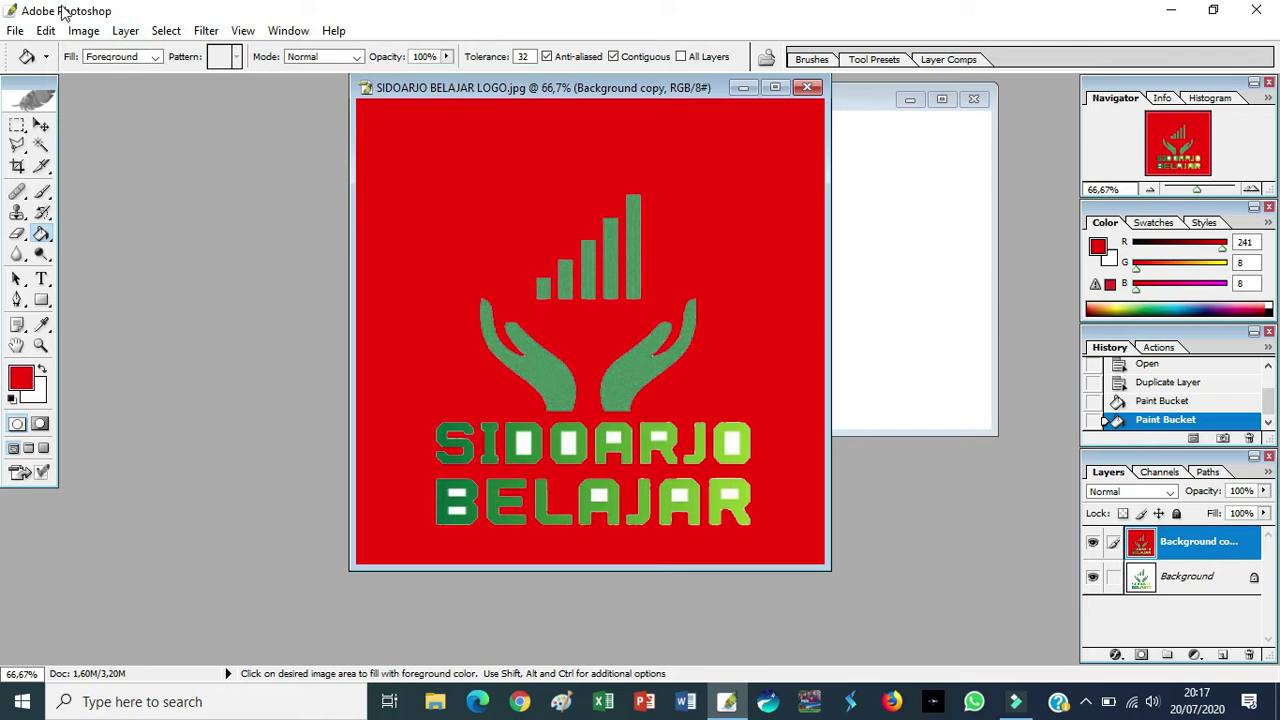
pyautogui.click(44, 31)
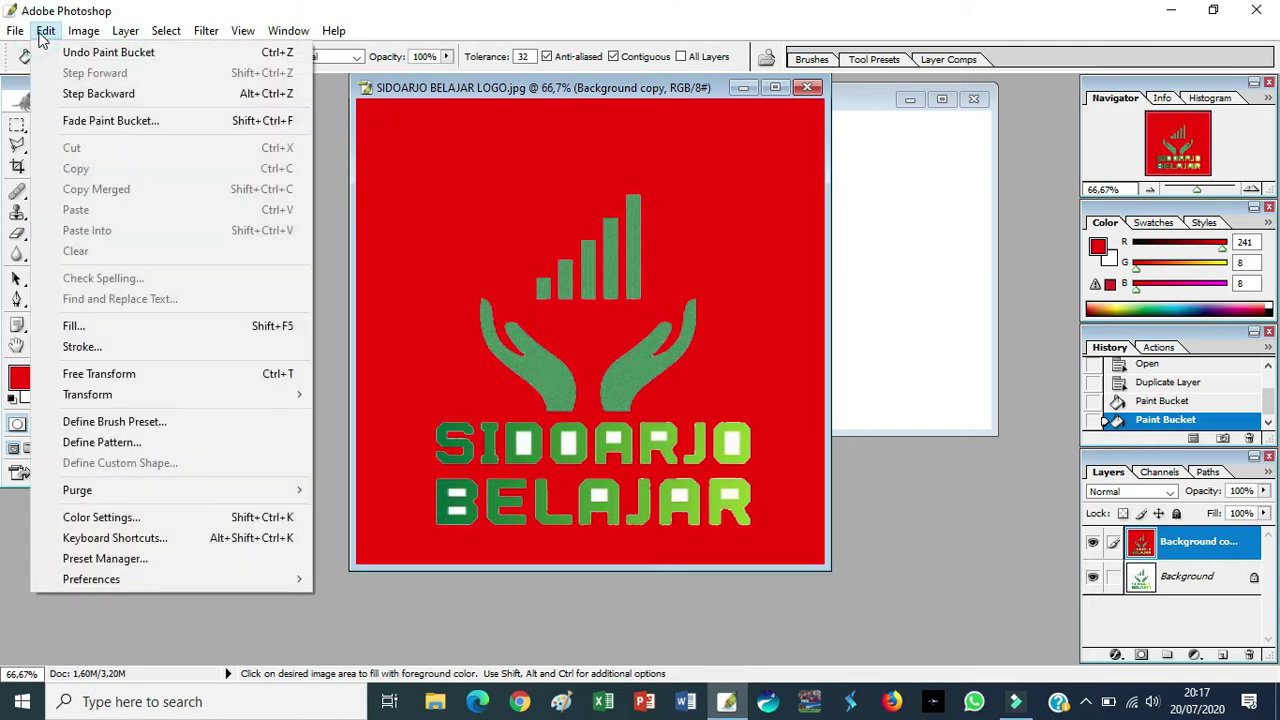
pyautogui.click(126, 53)
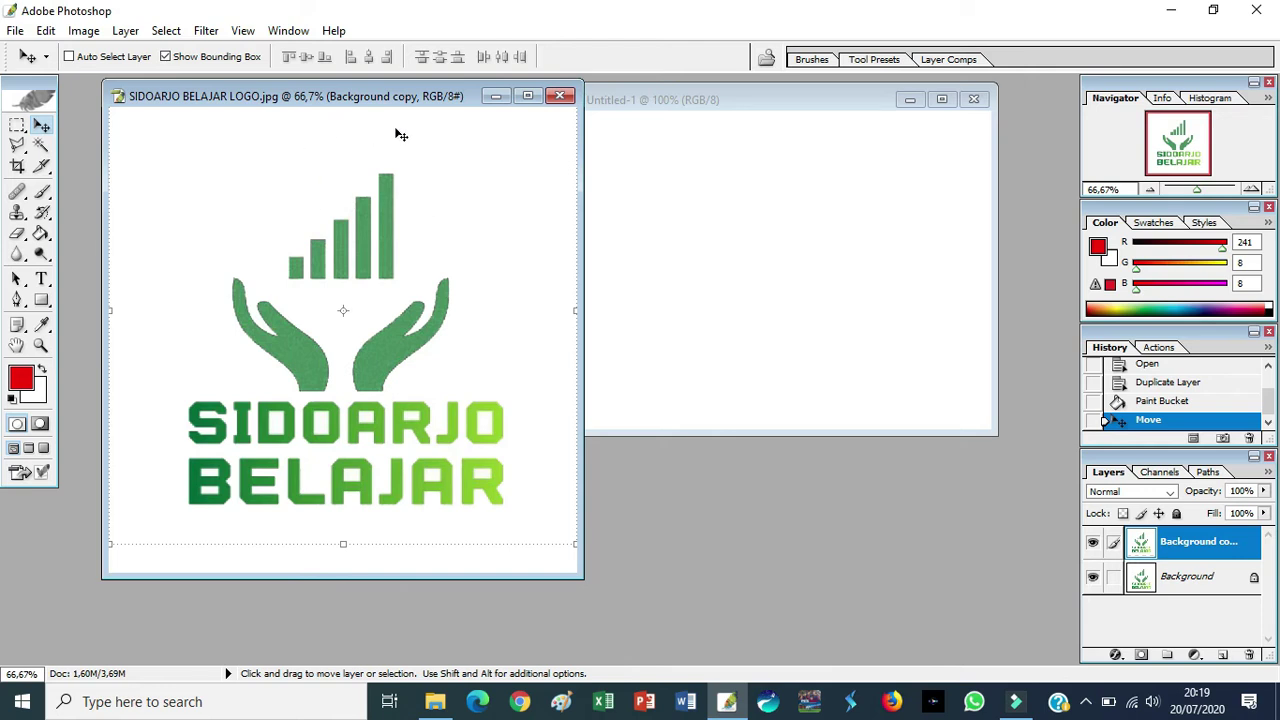
# - Review the marquee tool variants and choose the Rectangular Marquee Tool
pyautogui.moveTo(318, 97); pyautogui.dragTo(449, 89)
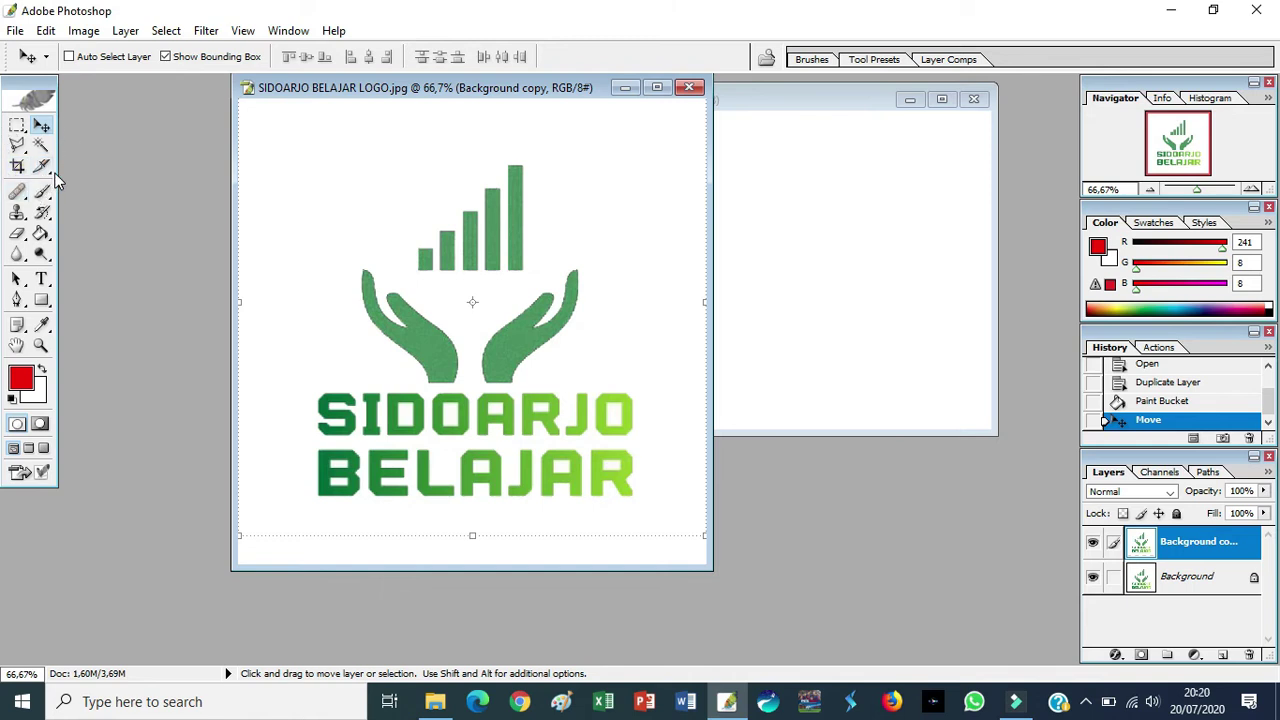
pyautogui.click(18, 127)
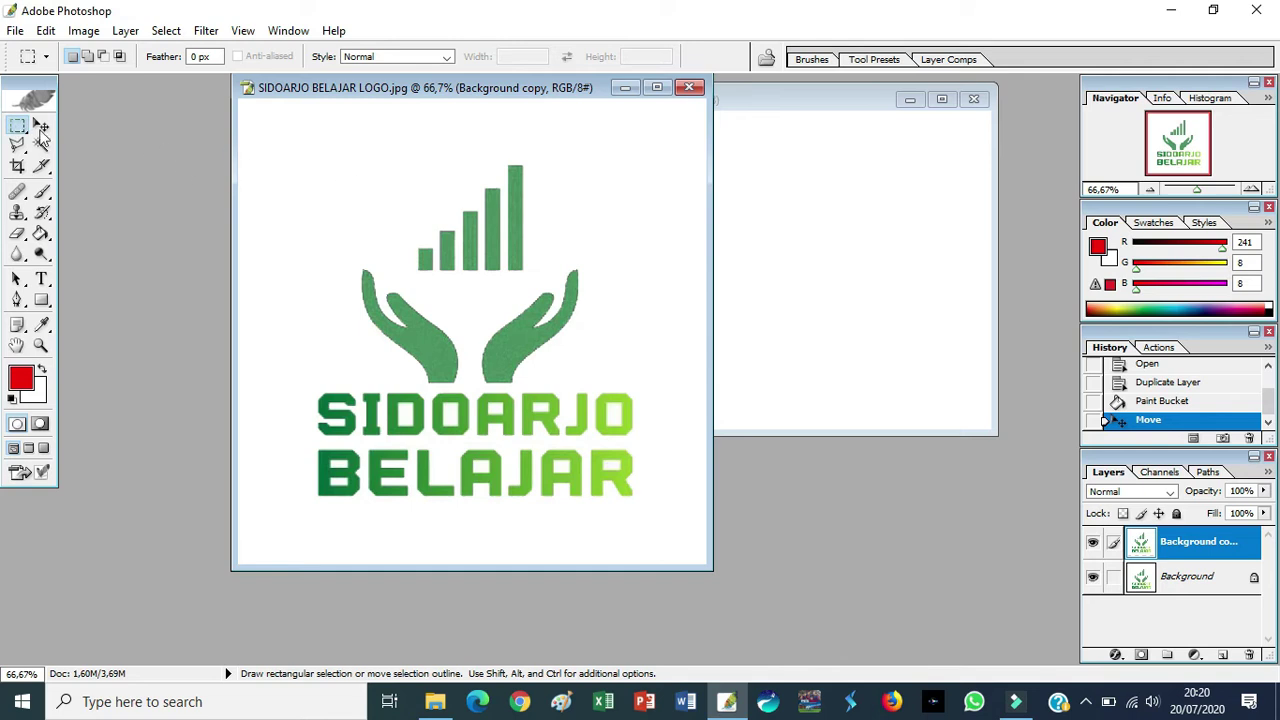
pyautogui.click(16, 133)
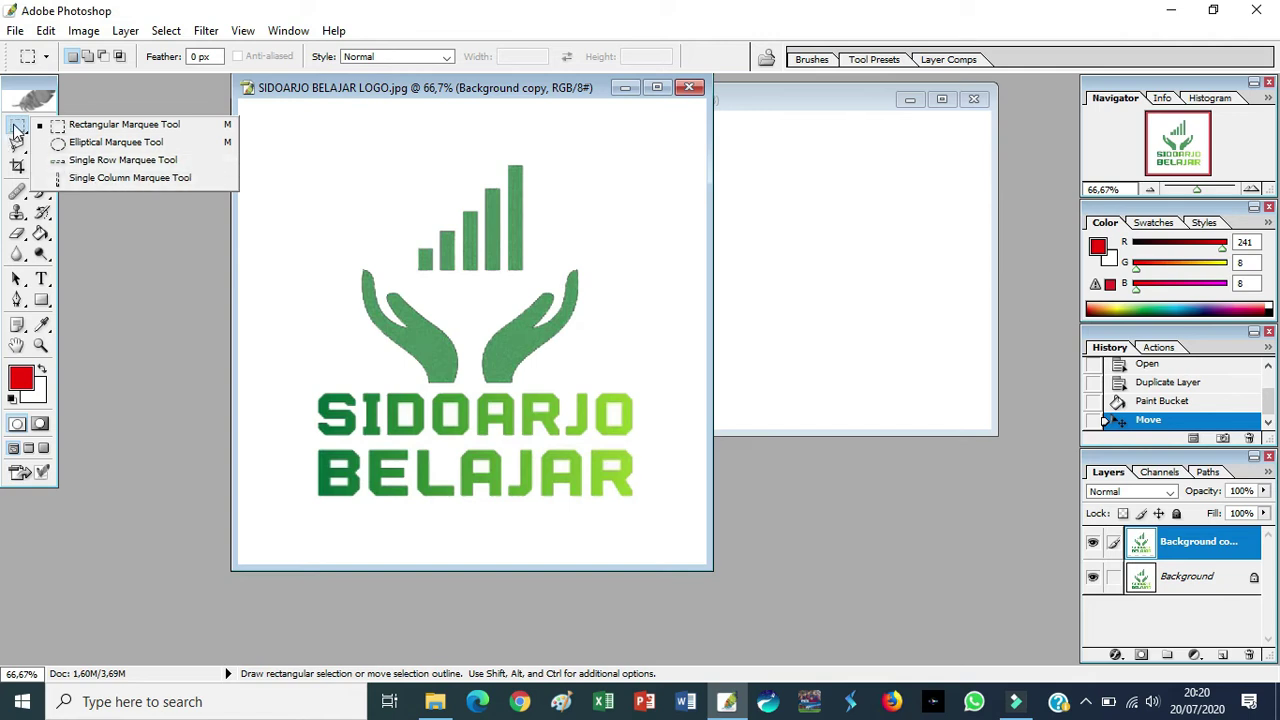
pyautogui.click(98, 124)
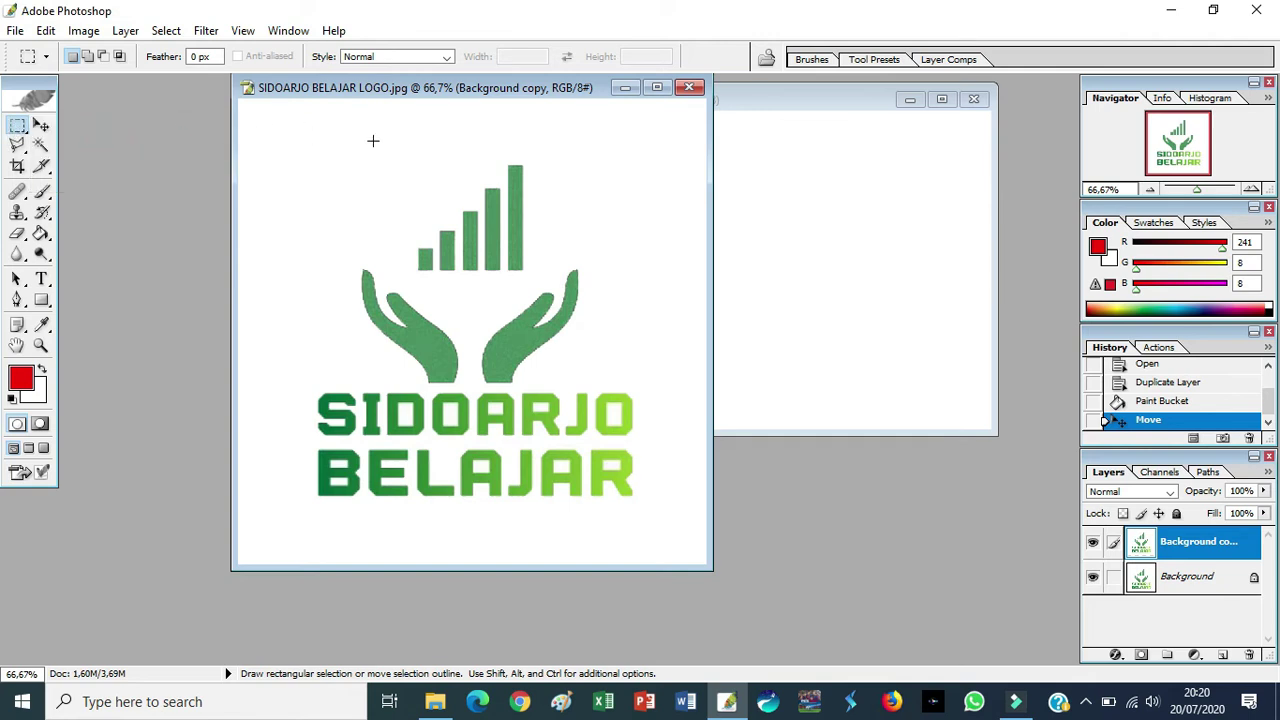
# - Add a new empty layer to the logo image and place it between Background copy and Background
pyautogui.moveTo(435, 93); pyautogui.dragTo(500, 138)
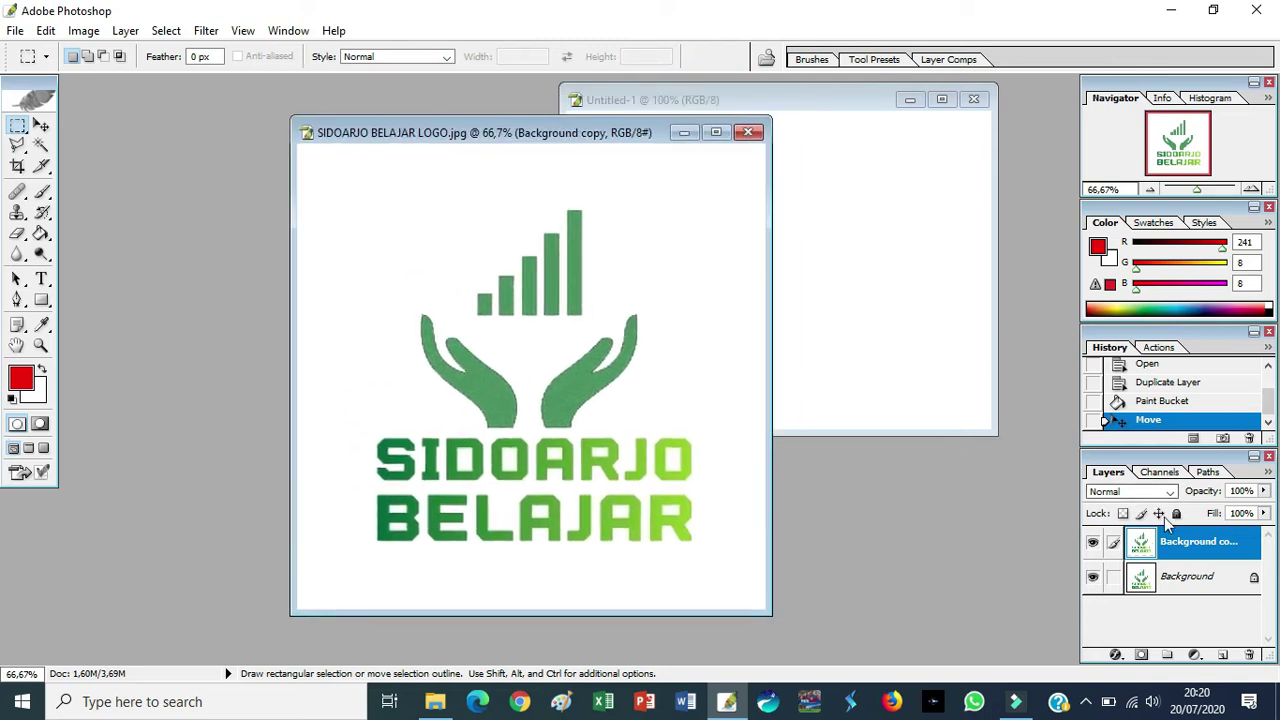
pyautogui.click(1222, 654)
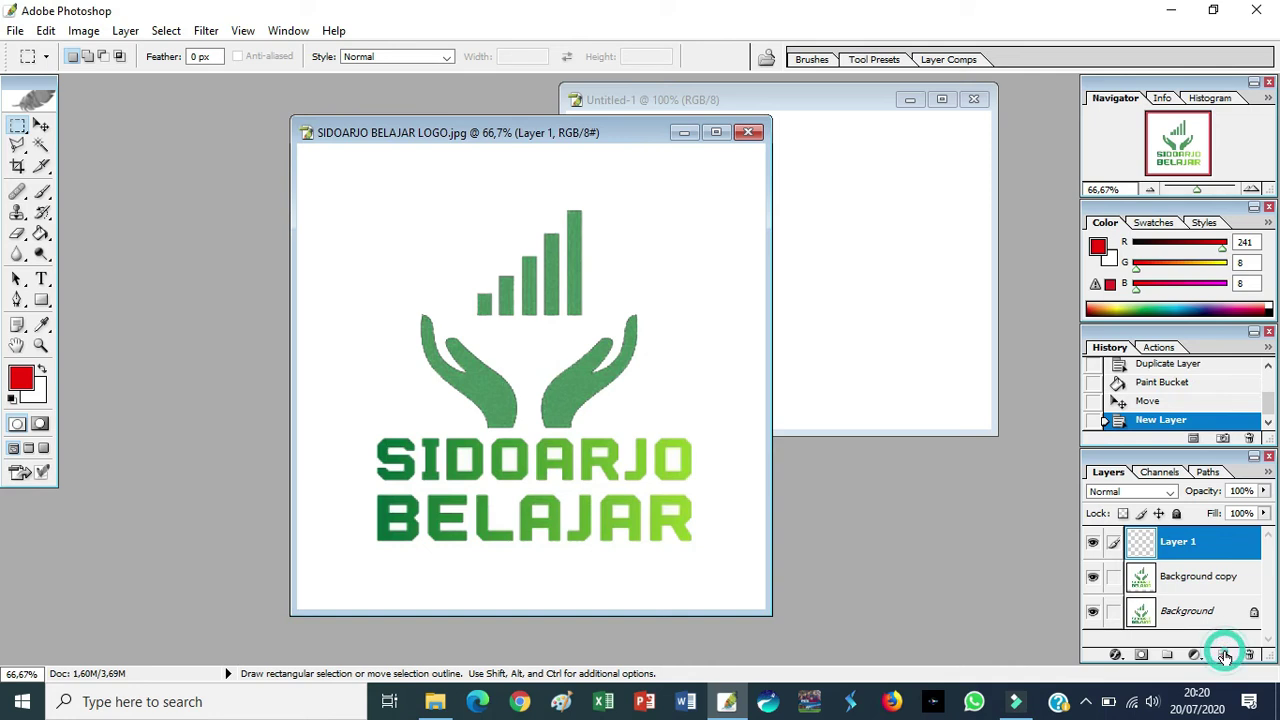
pyautogui.moveTo(1190, 541); pyautogui.dragTo(1190, 592)
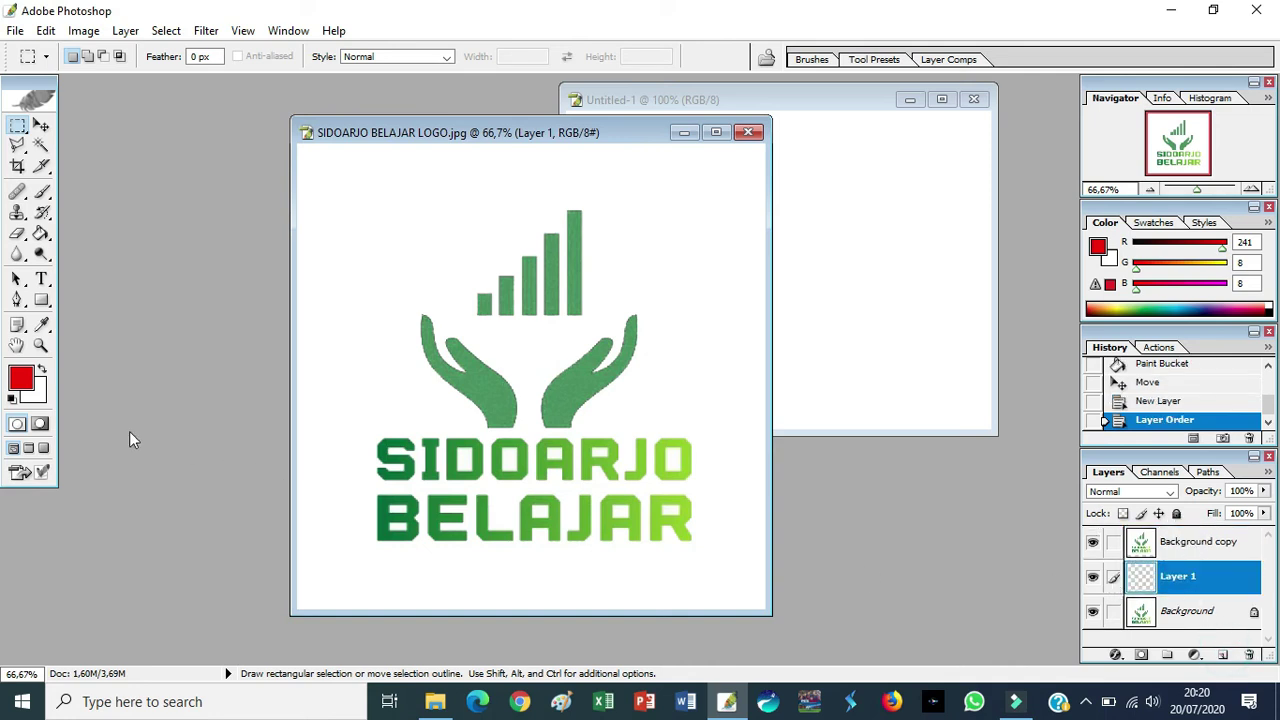
# - Set the foreground colour to blue #3908F1 and fill the new empty layer with it using the Paint Bucket
pyautogui.click(20, 378)
pyautogui.moveTo(681, 303); pyautogui.dragTo(676, 309)
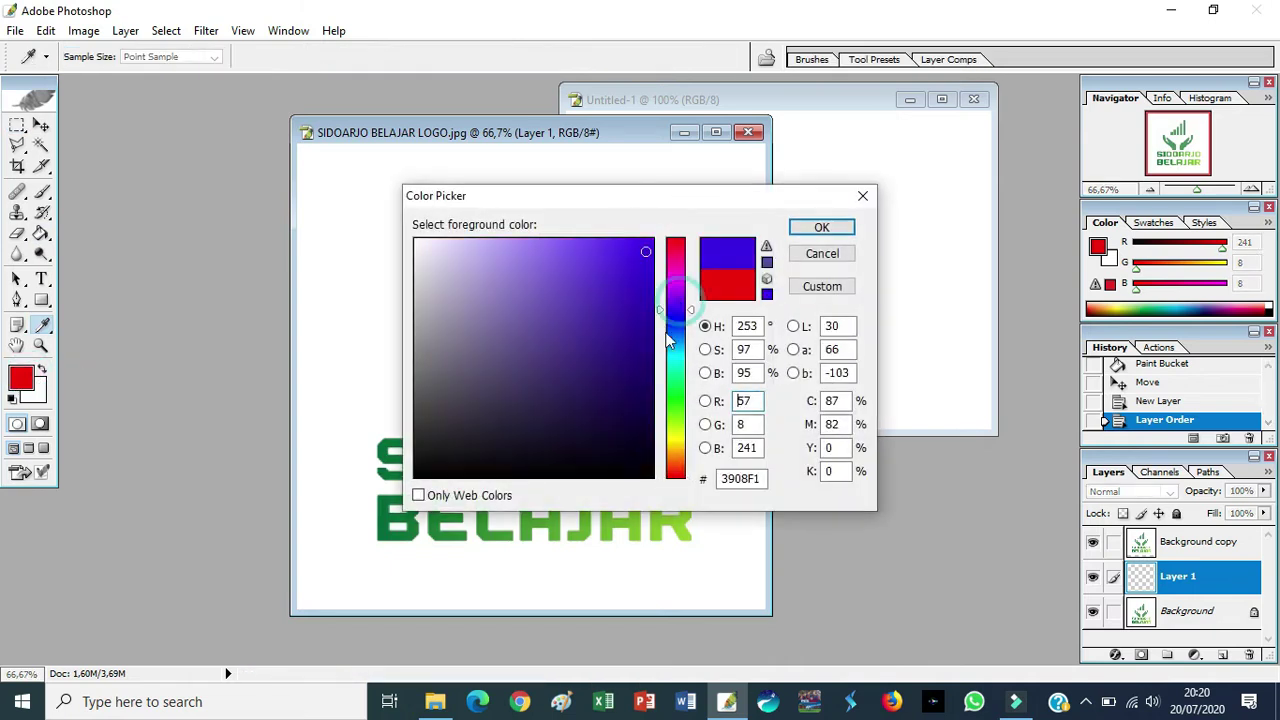
pyautogui.click(831, 224)
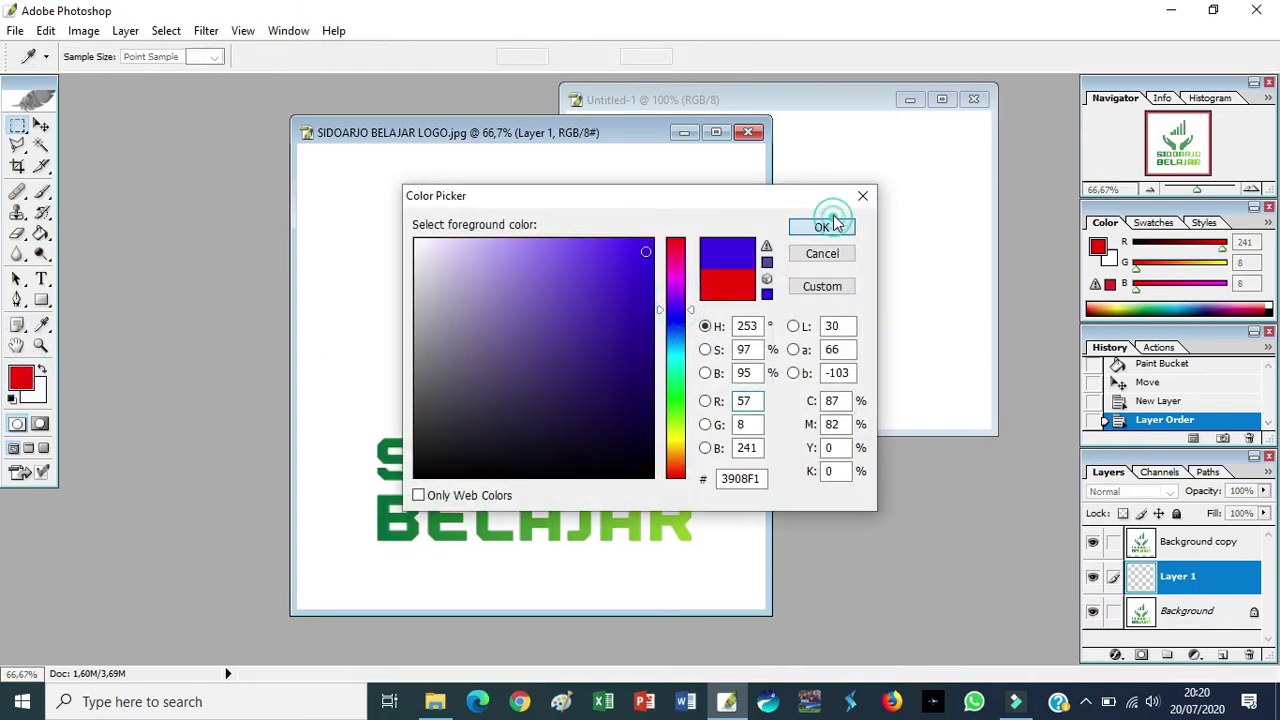
pyautogui.click(41, 233)
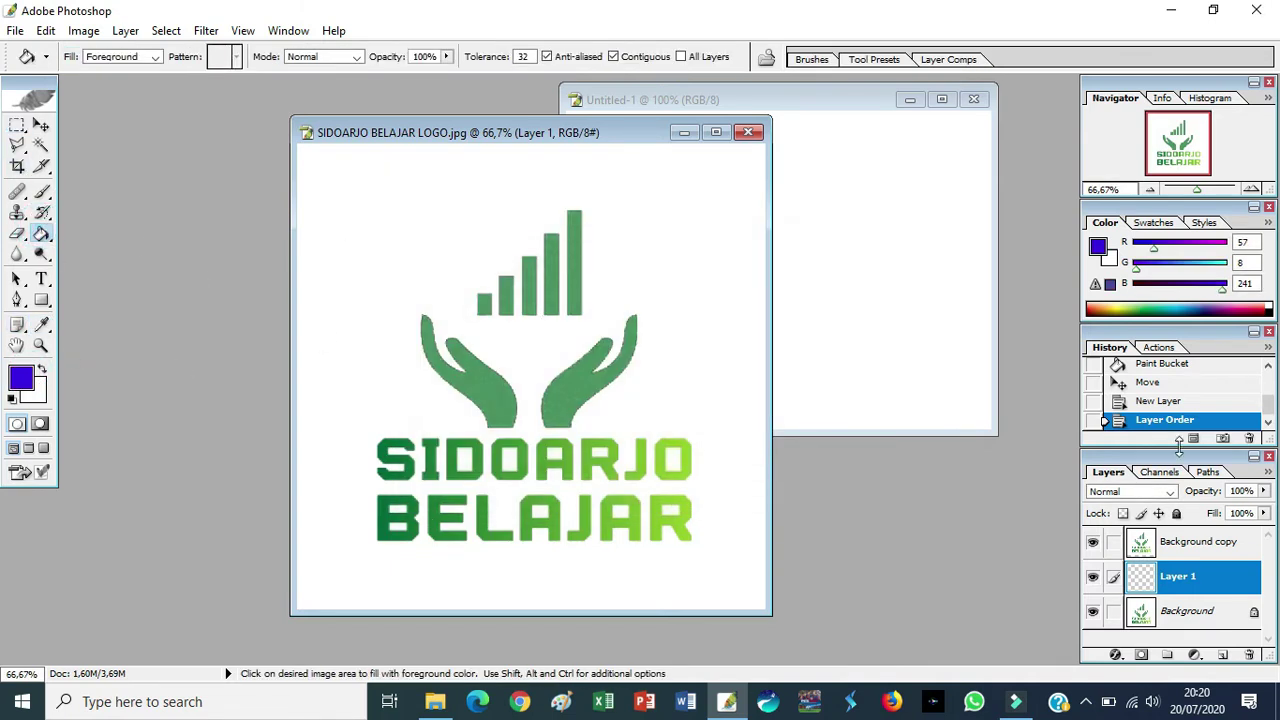
pyautogui.click(543, 318)
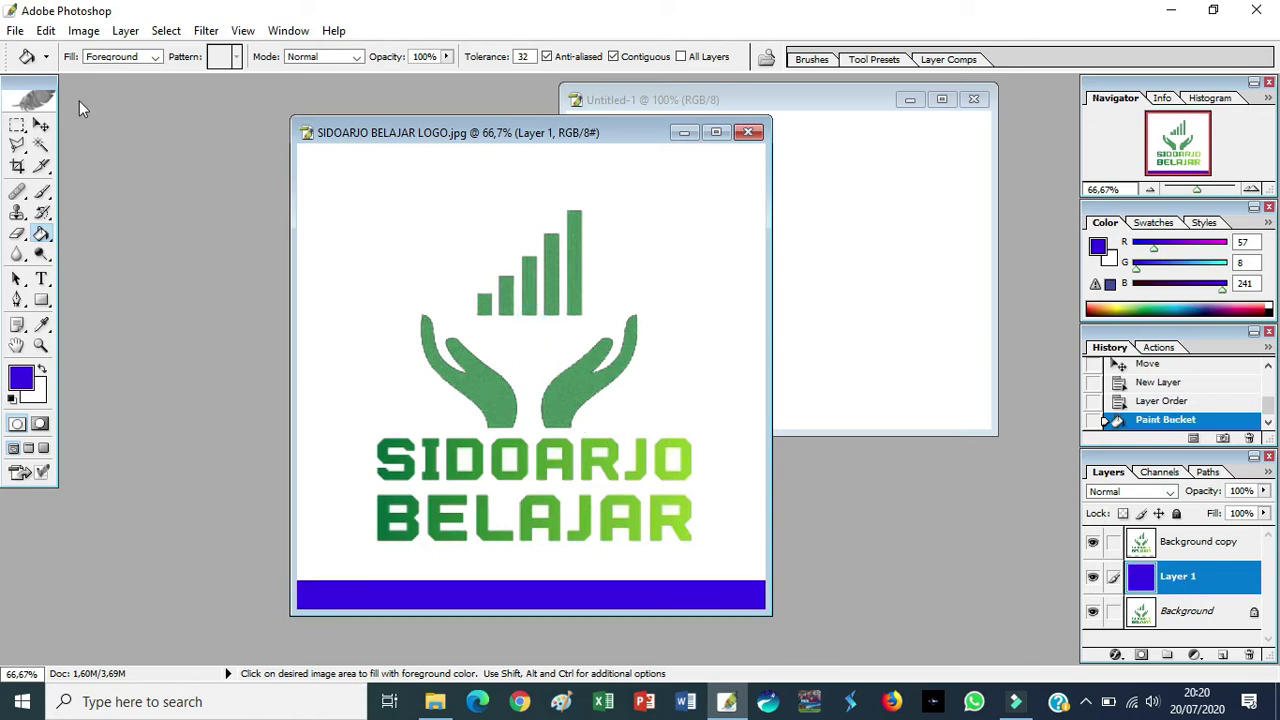
# - Maximize the logo image and shift the blue layer with the Move tool, raising it until only a narrow blue band shows below the logo
pyautogui.click(41, 124)
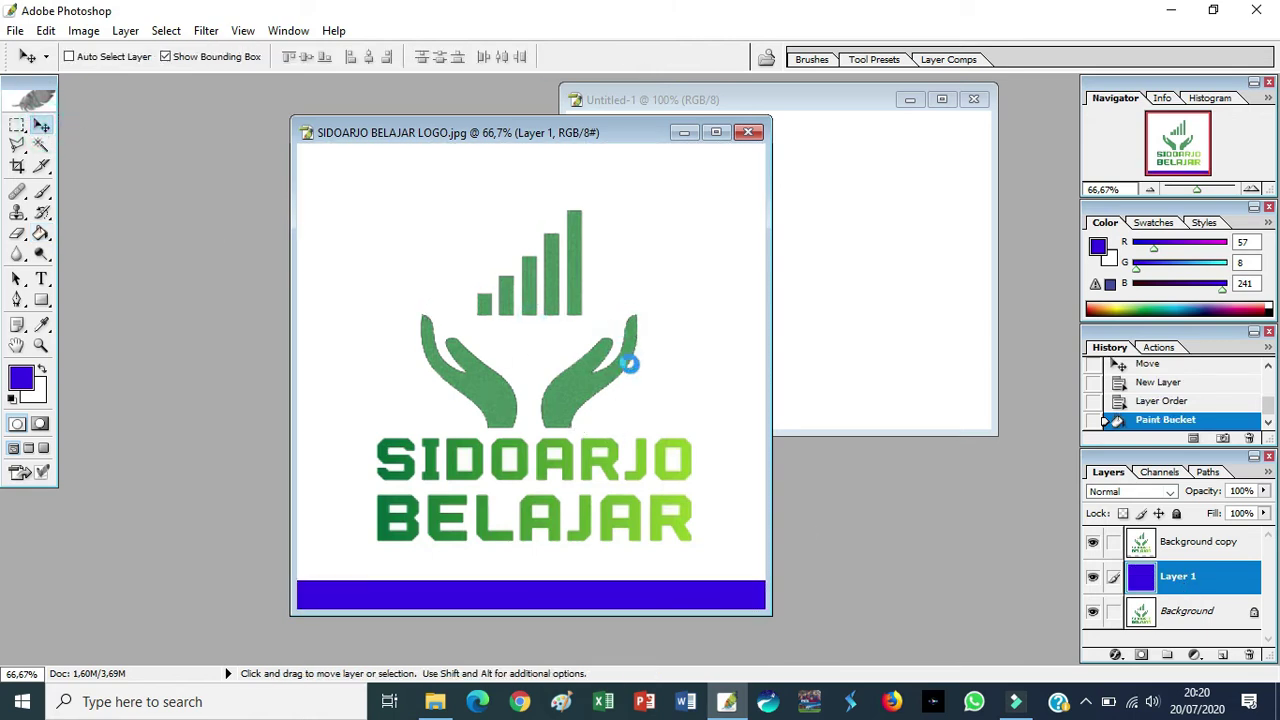
pyautogui.click(715, 133)
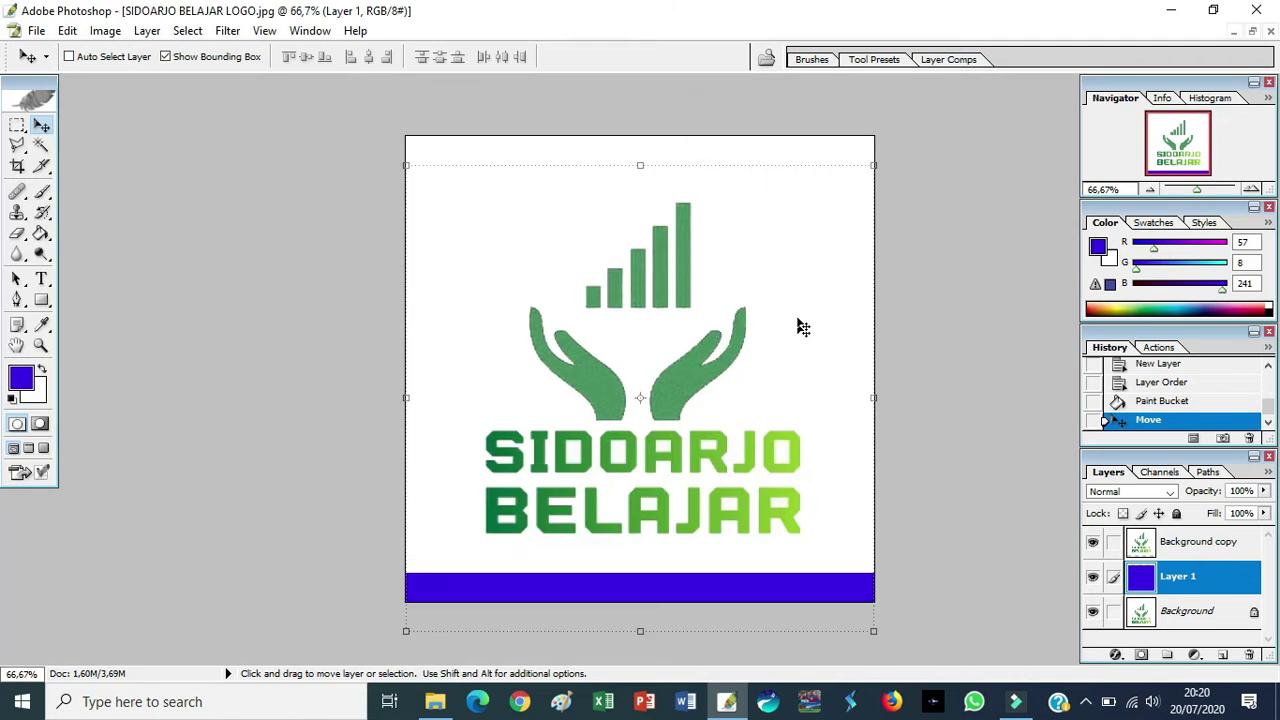
pyautogui.moveTo(771, 280); pyautogui.dragTo(783, 330)
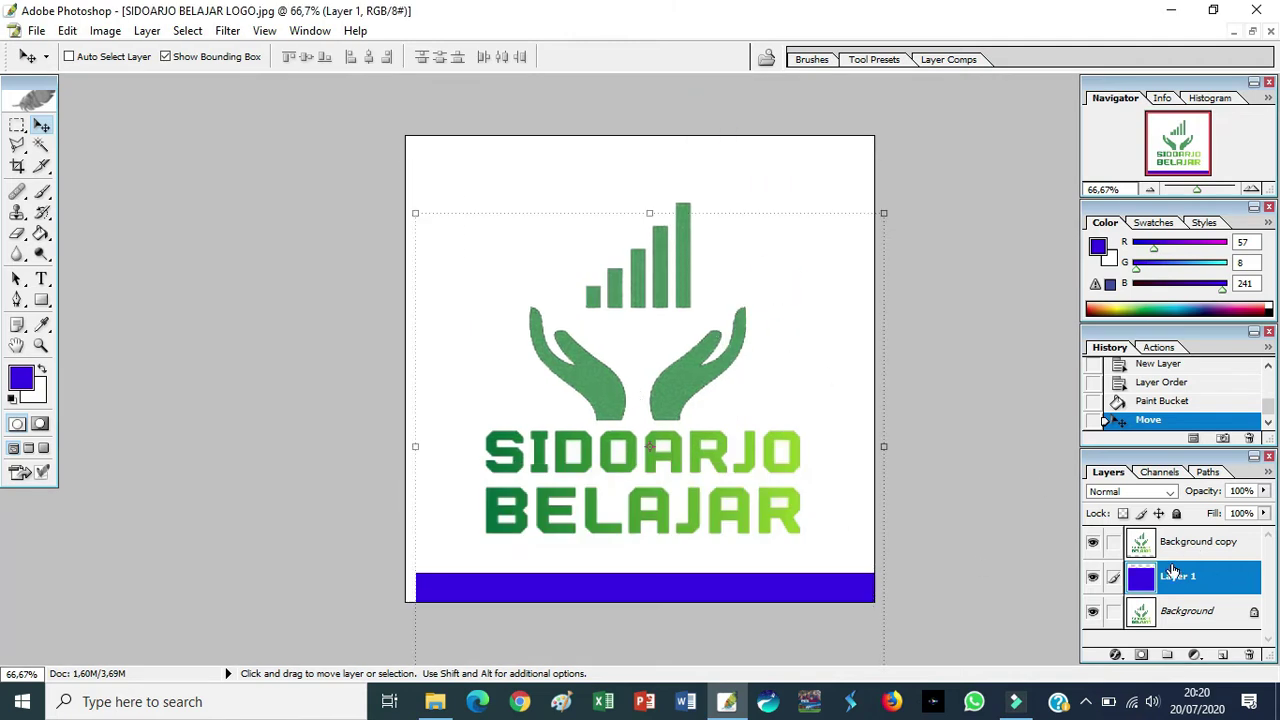
pyautogui.moveTo(764, 327); pyautogui.dragTo(761, 252)
pyautogui.click(768, 260)
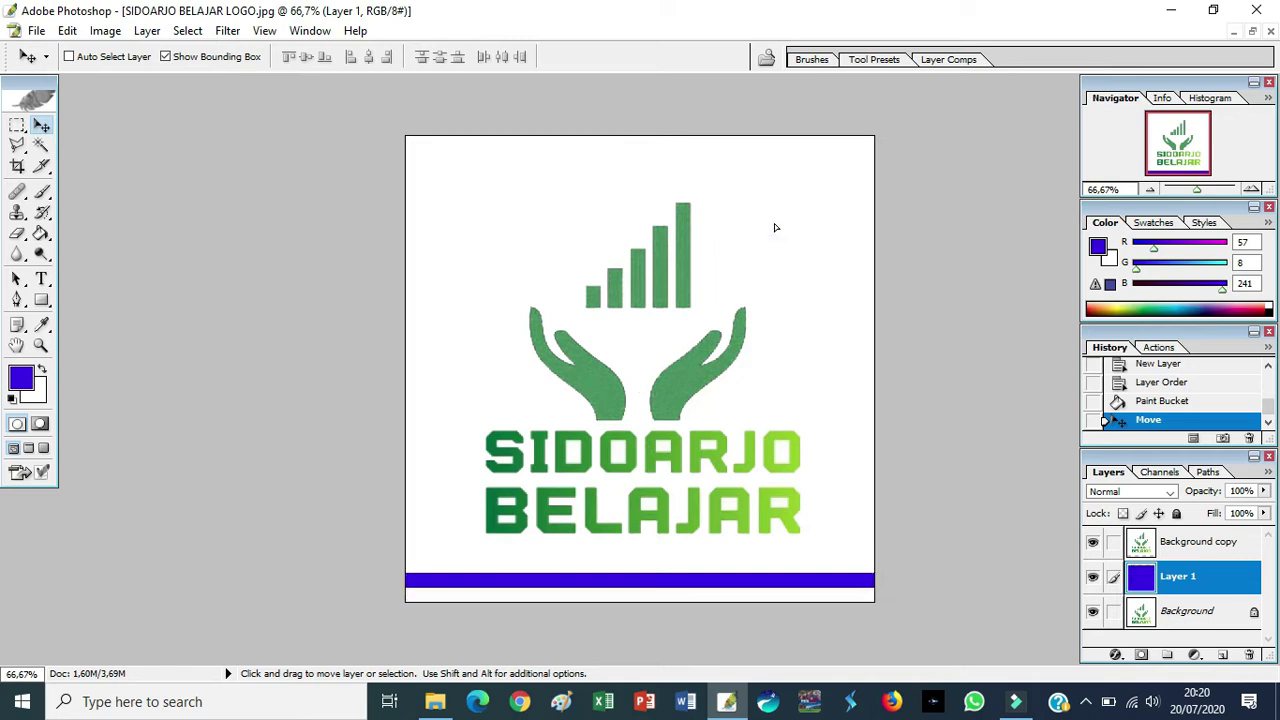
# - Shift the Background copy layer, scale it down to about 80% with Free Transform, and centre it on the canvas over the blue layer
pyautogui.click(1210, 552)
pyautogui.moveTo(780, 247); pyautogui.dragTo(774, 280)
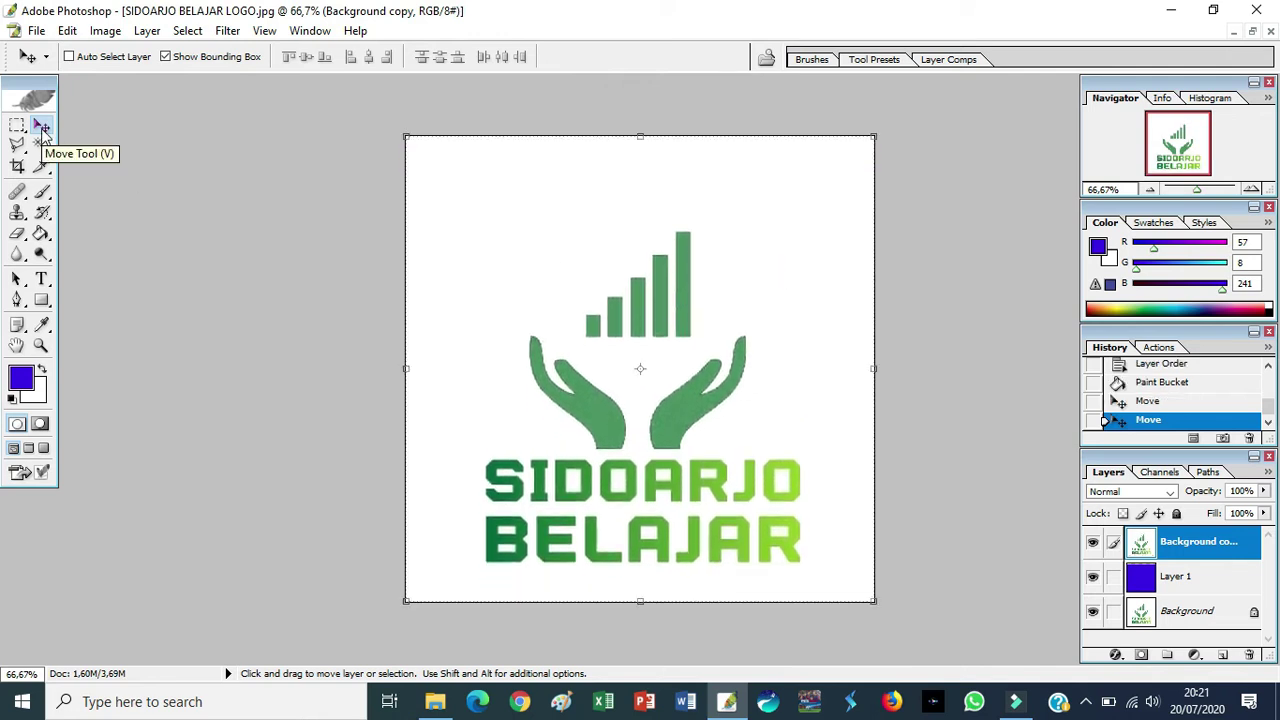
pyautogui.moveTo(701, 225)
pyautogui.mouseDown()
pyautogui.moveTo(694, 240)
pyautogui.moveTo(731, 214)
pyautogui.moveTo(700, 237)
pyautogui.moveTo(723, 237)
pyautogui.moveTo(694, 229)
pyautogui.moveTo(714, 217)
pyautogui.moveTo(702, 226)
pyautogui.mouseUp()
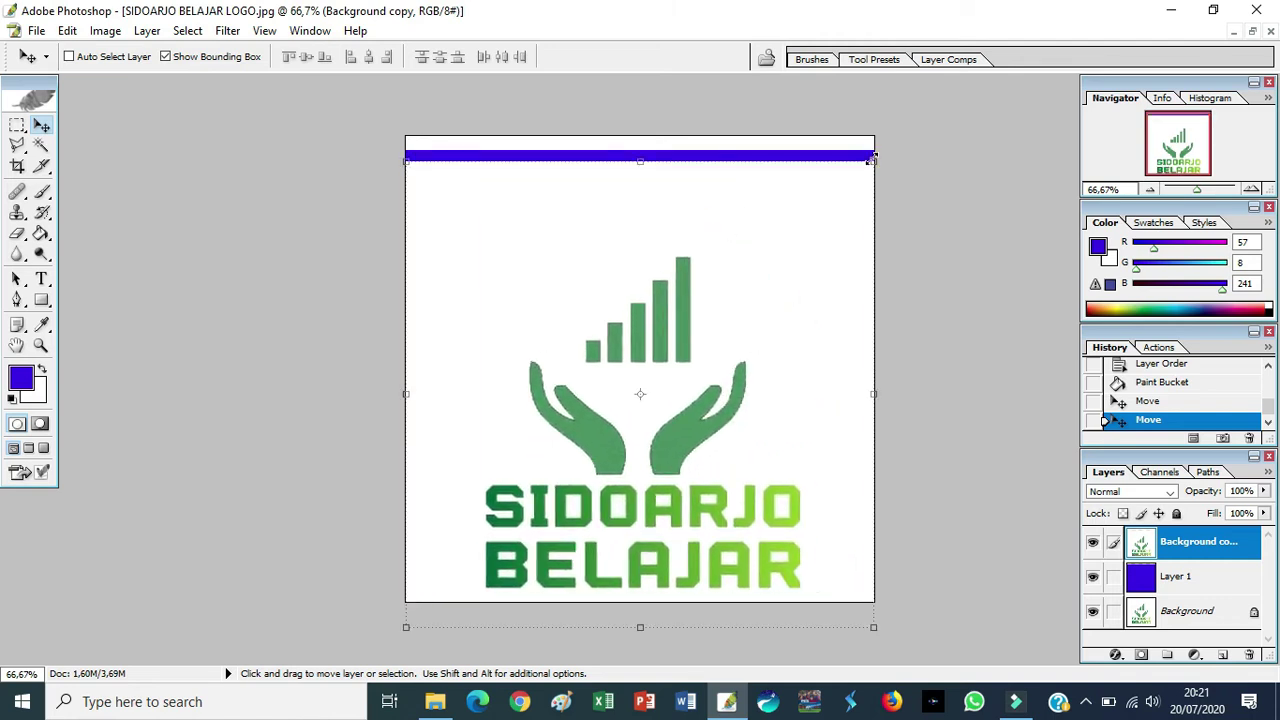
pyautogui.moveTo(872, 157); pyautogui.dragTo(773, 260)
pyautogui.moveTo(667, 402); pyautogui.dragTo(715, 336)
pyautogui.press('Return')
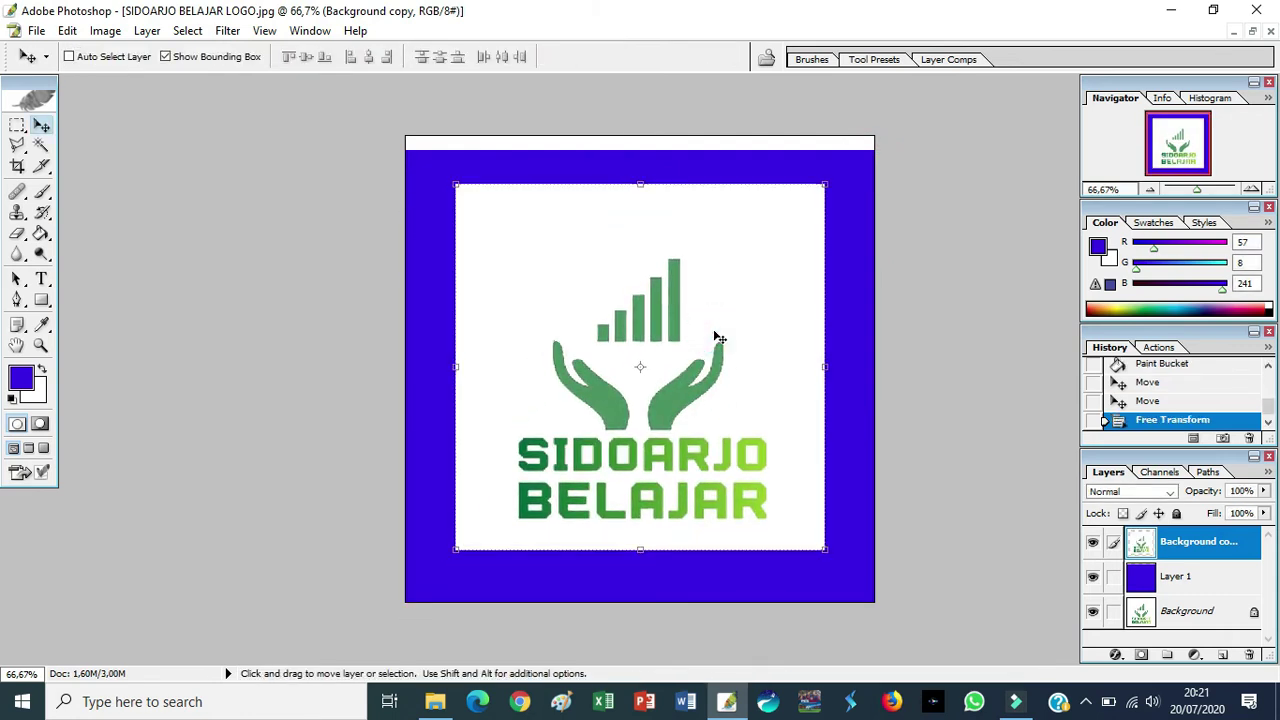
# - Select the SIDOARJO BELAJAR text on the Background copy layer with the Rectangular Marquee Tool and clear it
pyautogui.click(17, 127)
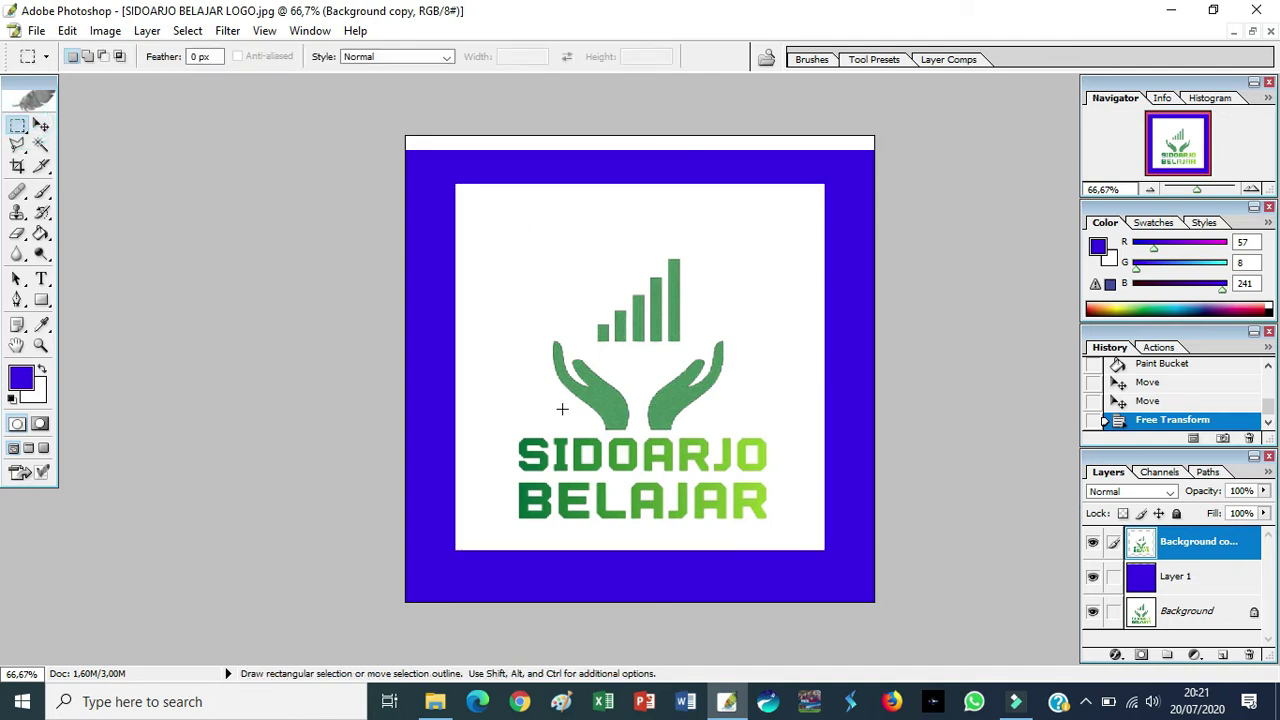
pyautogui.moveTo(500, 234); pyautogui.dragTo(762, 338)
pyautogui.moveTo(503, 428); pyautogui.dragTo(775, 526)
pyautogui.moveTo(703, 479); pyautogui.dragTo(701, 481)
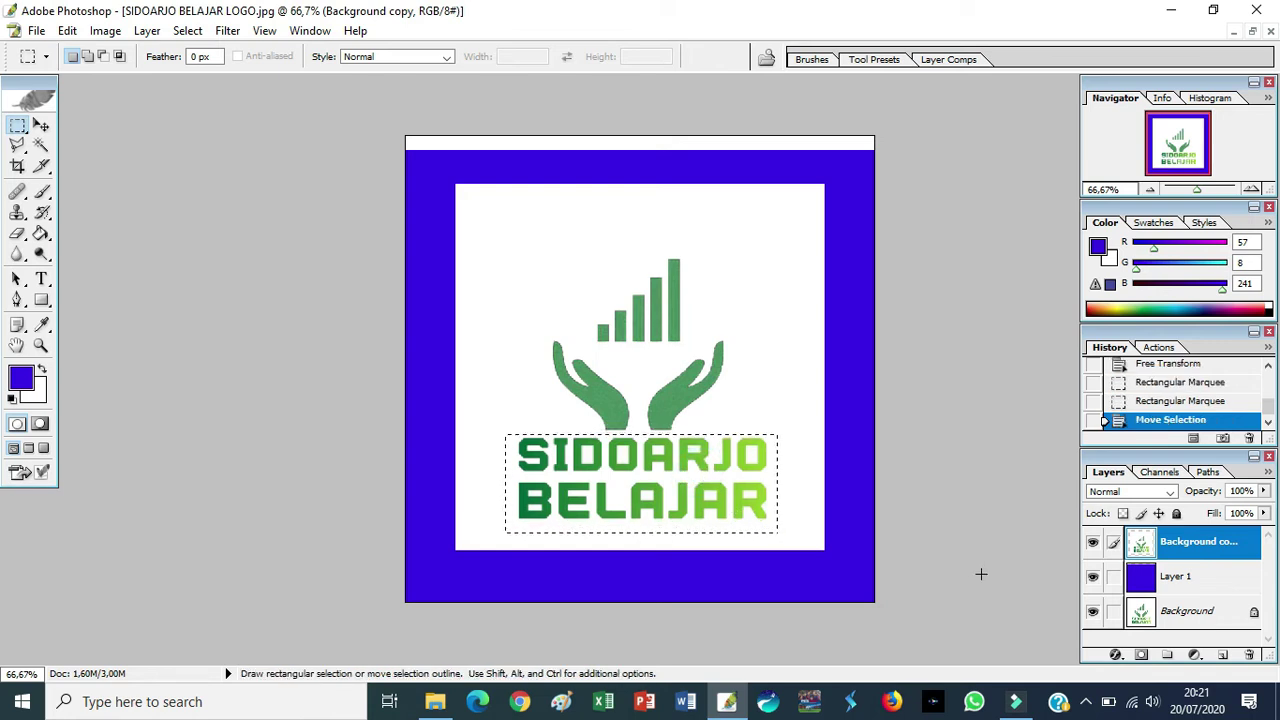
pyautogui.rightClick(712, 494)
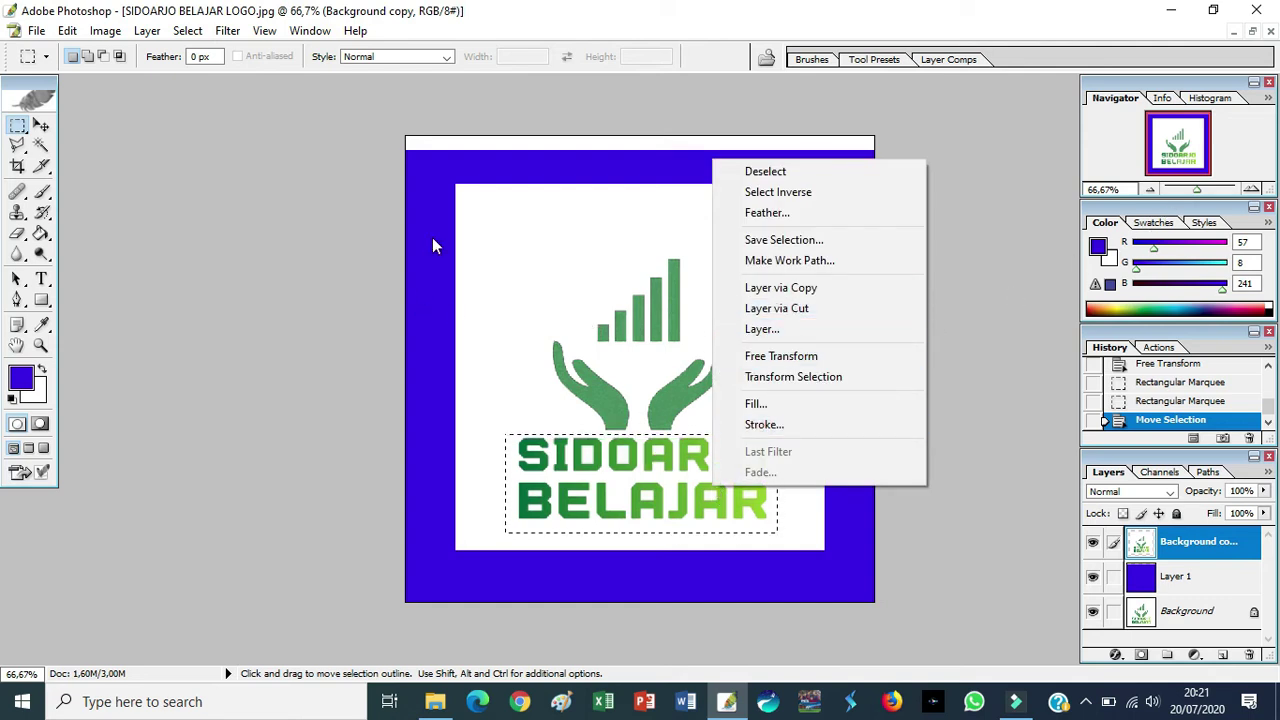
pyautogui.click(645, 27)
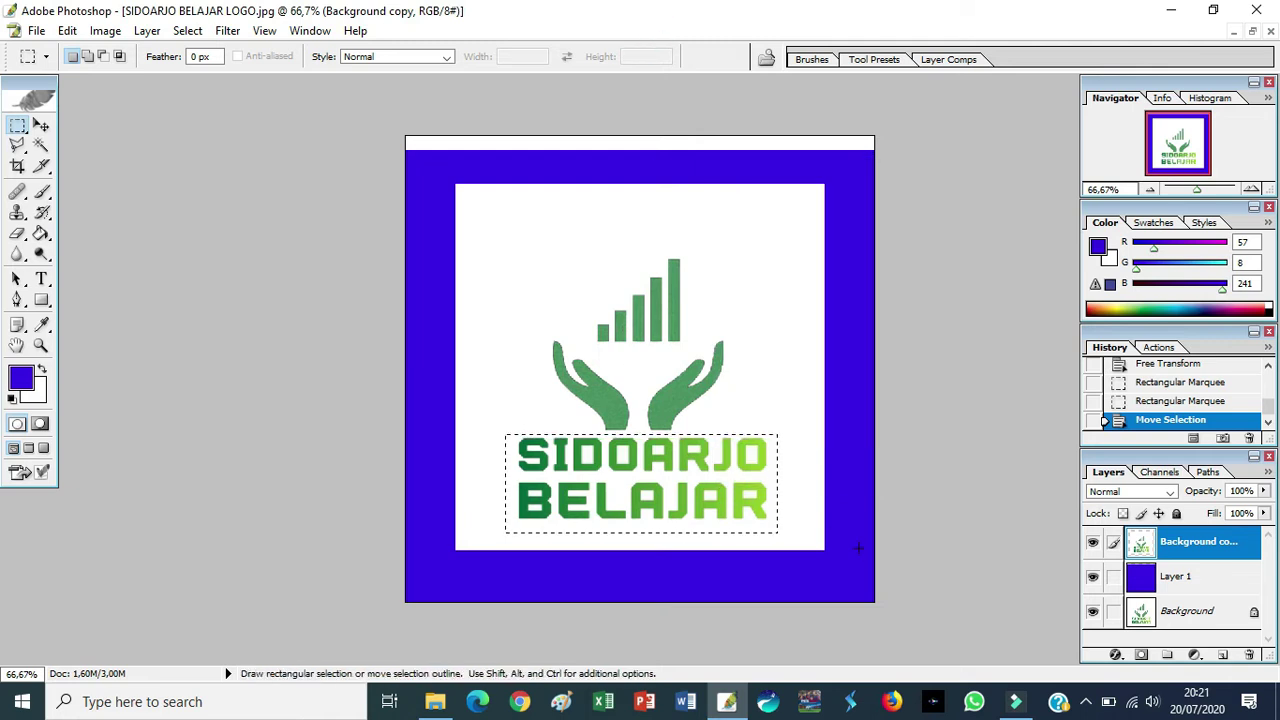
pyautogui.press('Delete')
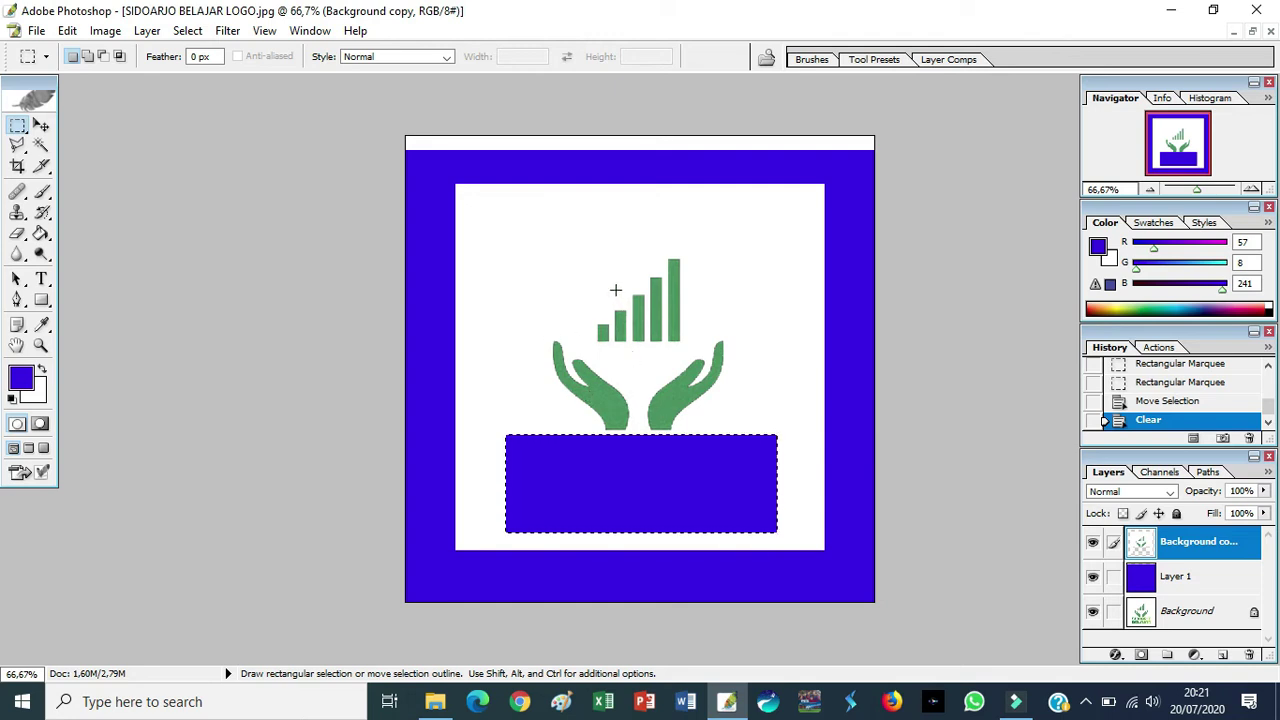
# - Clear a rectangular area around the bar chart icon above the hands and remove the selection
pyautogui.moveTo(580, 232); pyautogui.dragTo(689, 347)
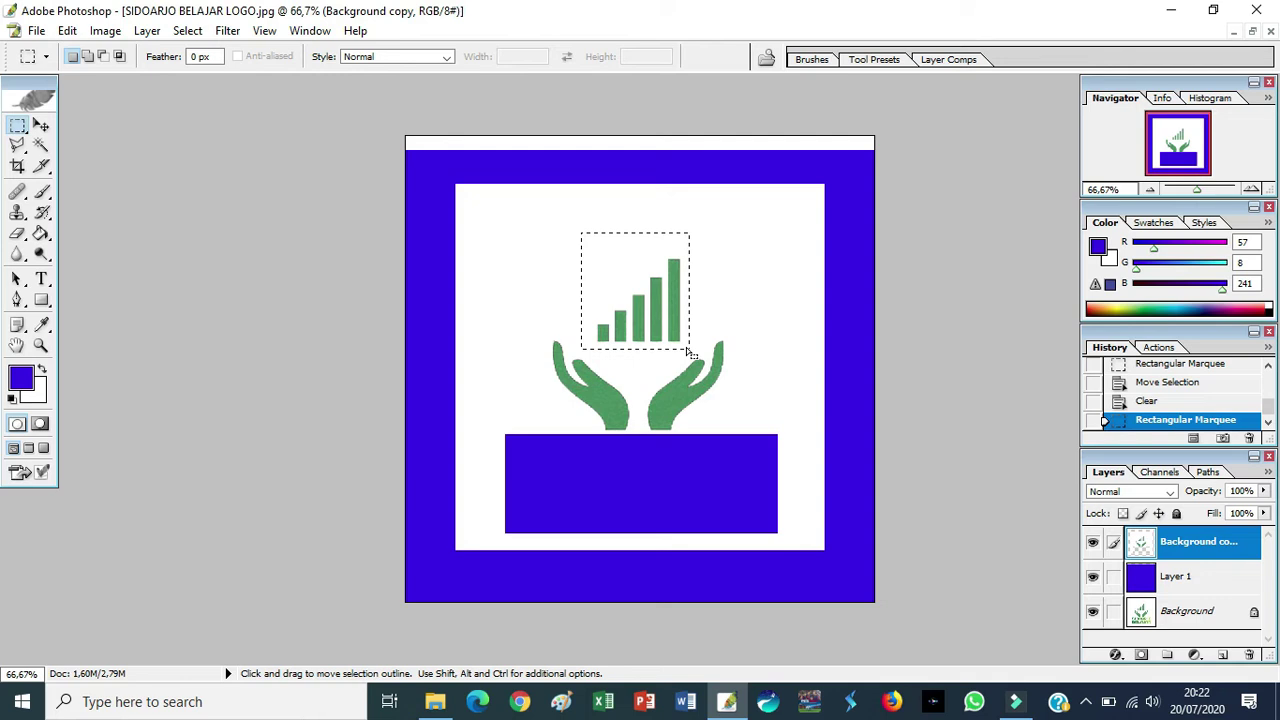
pyautogui.click(729, 244)
pyautogui.moveTo(585, 240); pyautogui.dragTo(686, 343)
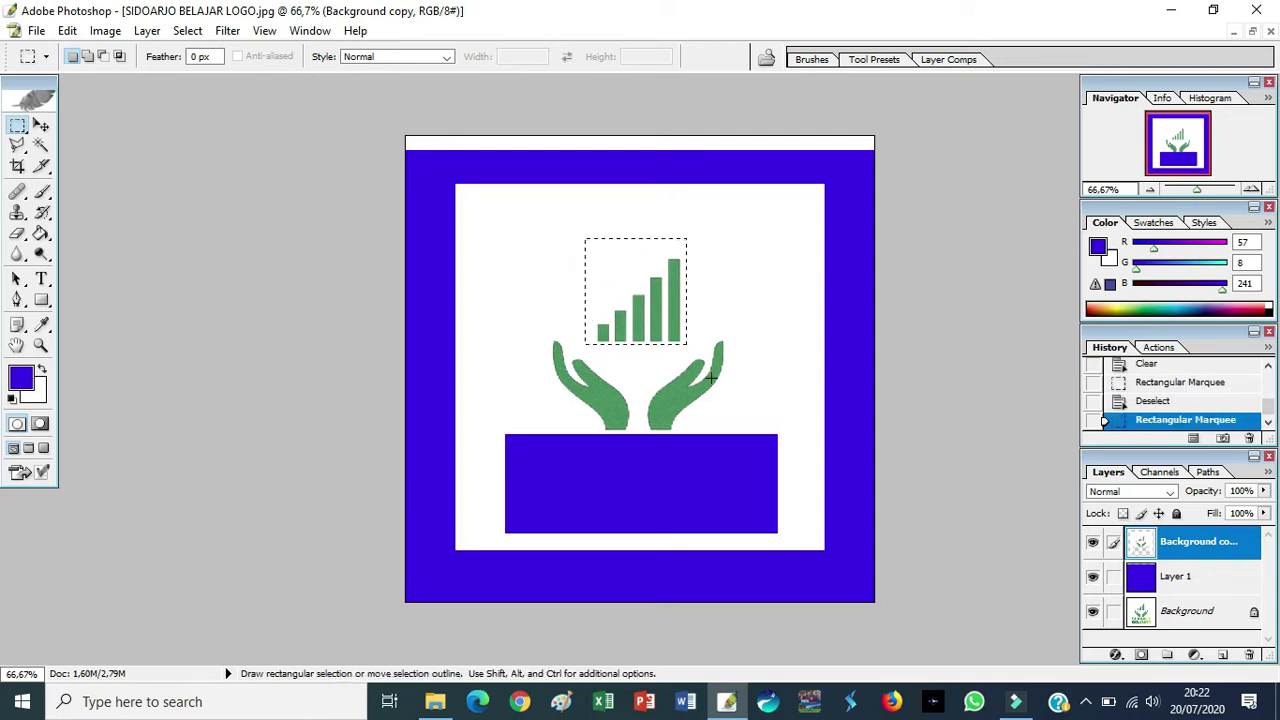
pyautogui.press('Delete')
pyautogui.click(720, 286)
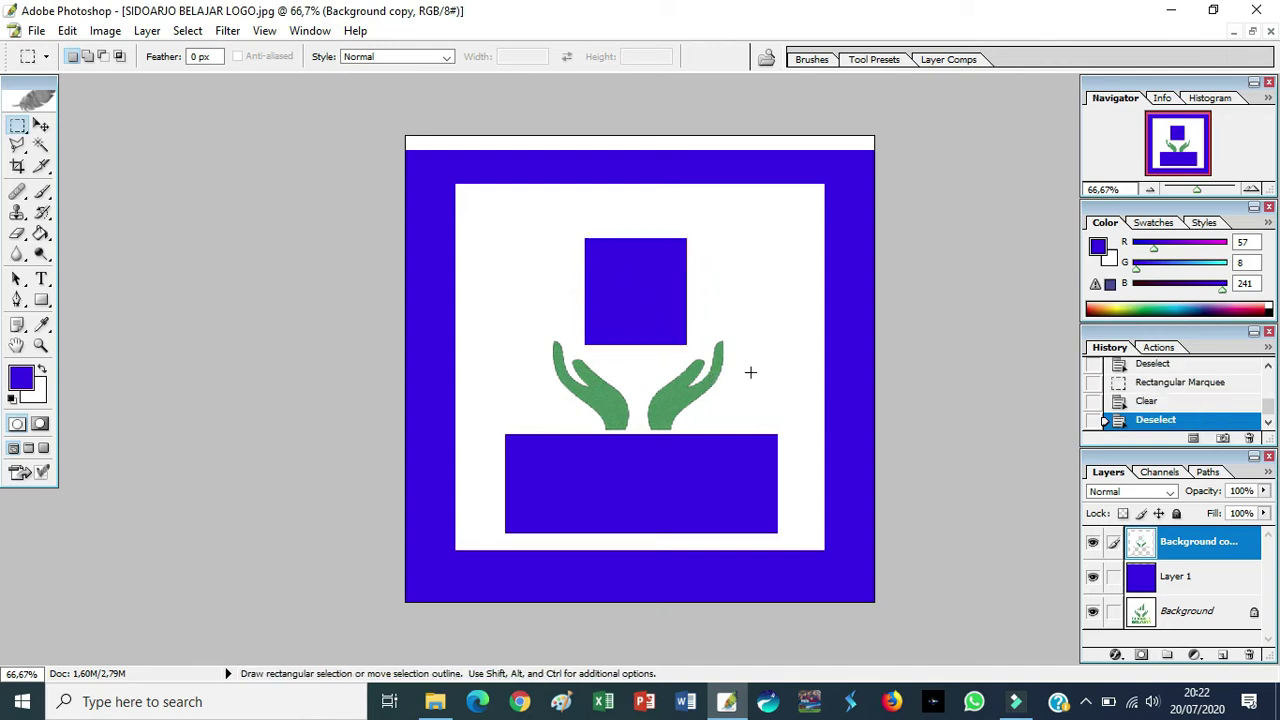
# - Clear two round areas in the upper corners of the white logo area with the Elliptical Marquee Tool
pyautogui.moveTo(18, 125); pyautogui.dragTo(89, 143)
pyautogui.moveTo(477, 208); pyautogui.dragTo(534, 271)
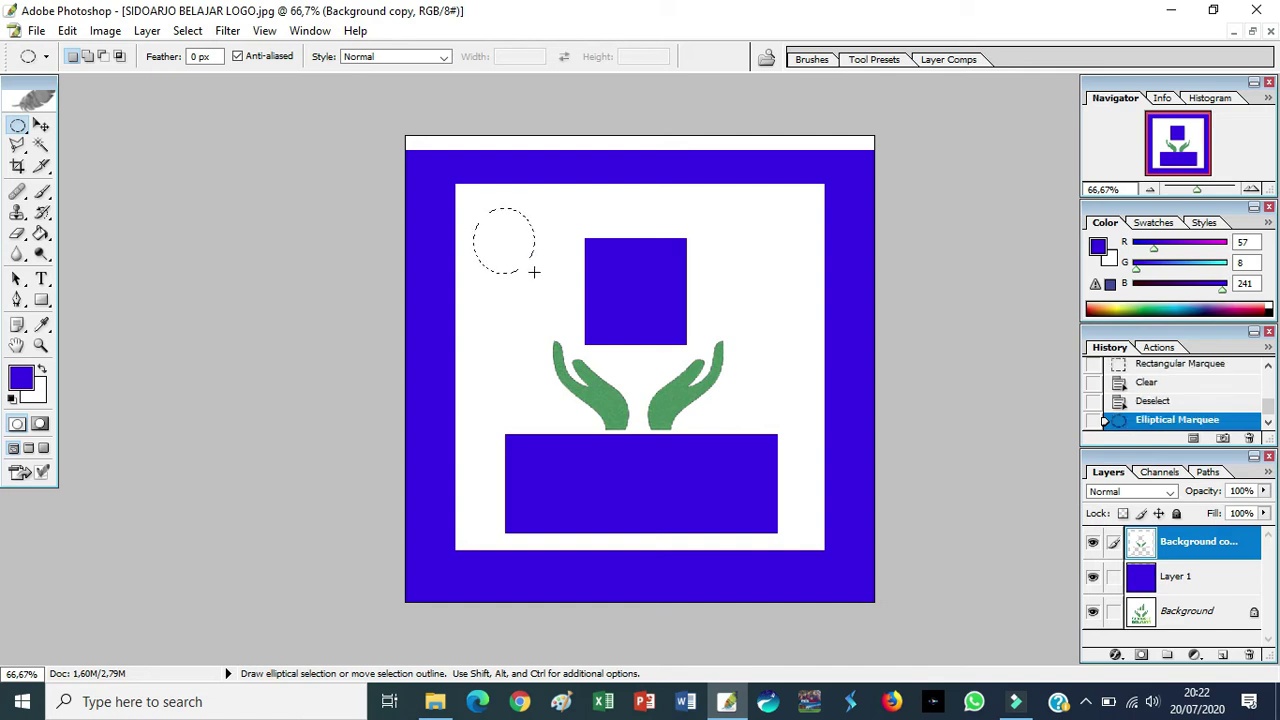
pyautogui.press('Delete')
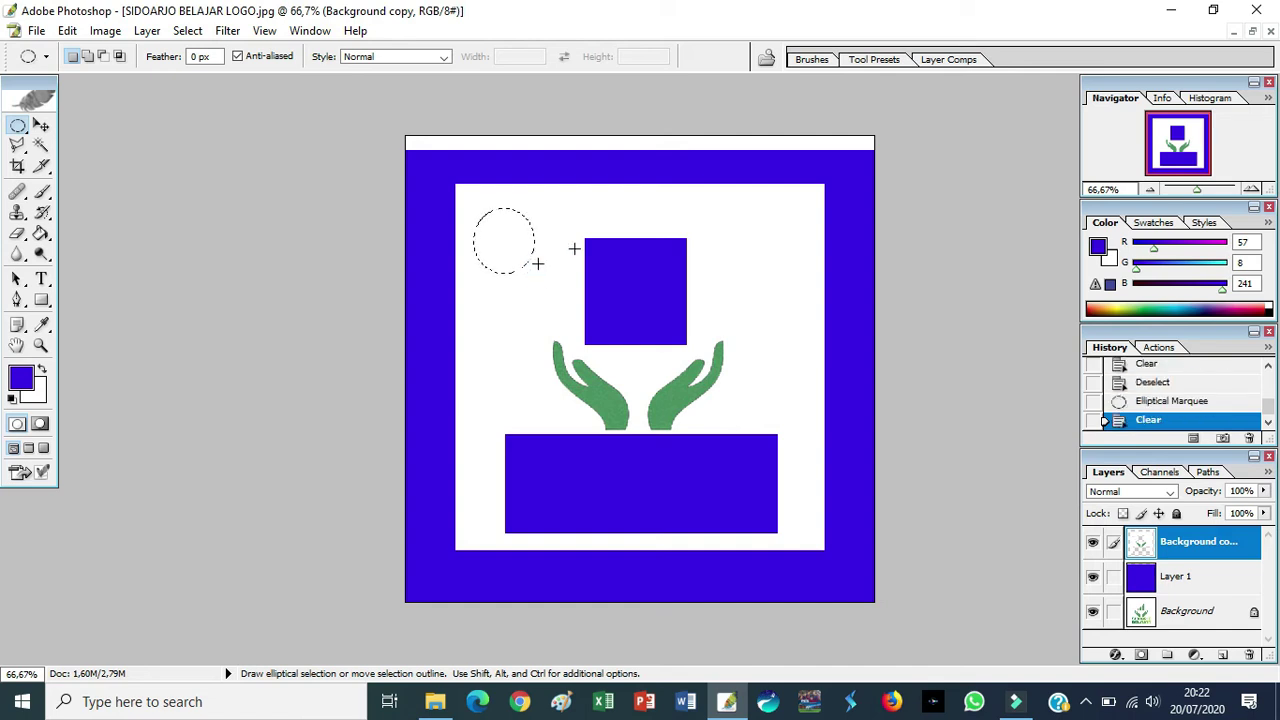
pyautogui.moveTo(745, 217); pyautogui.dragTo(806, 281)
pyautogui.press('Delete')
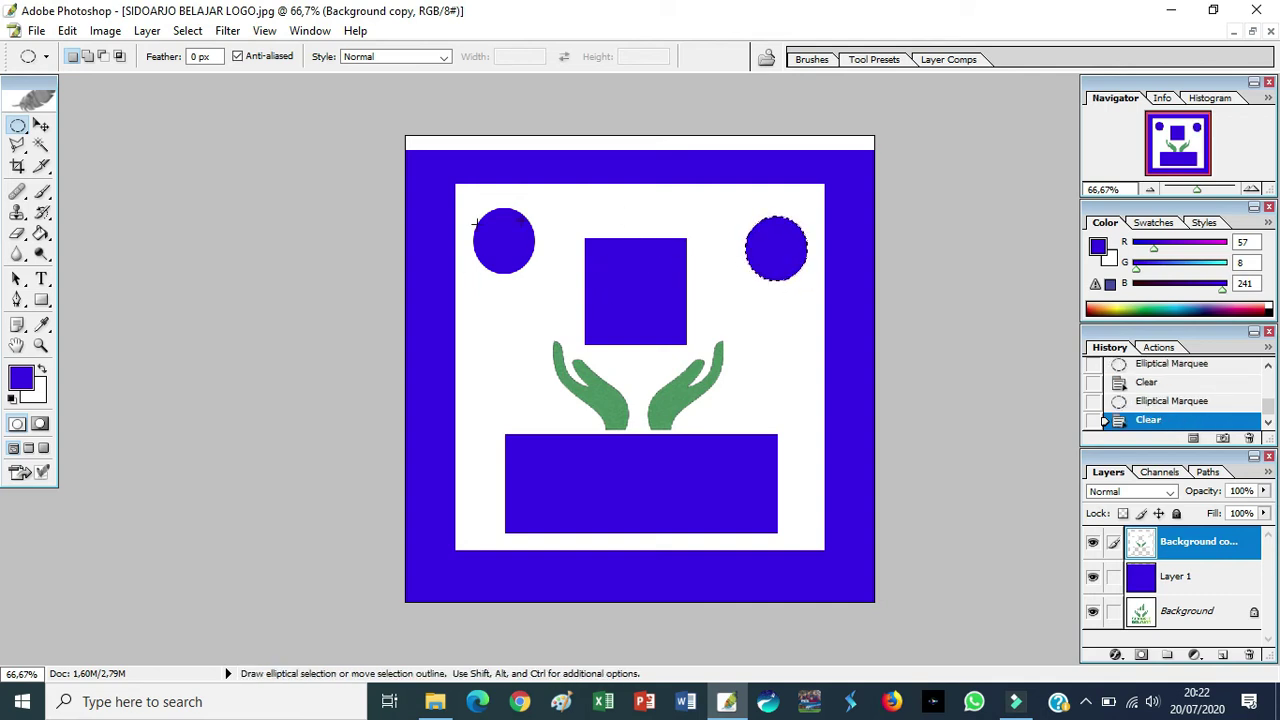
pyautogui.click(42, 126)
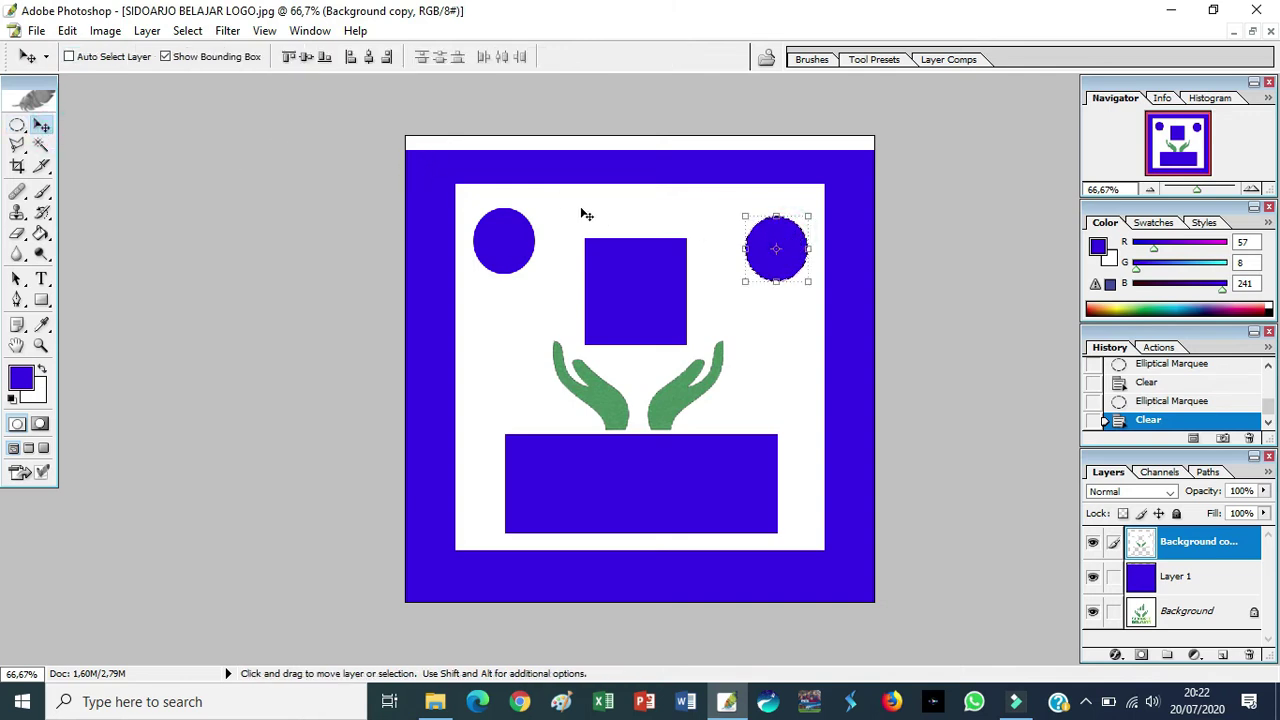
pyautogui.rightClick(786, 247)
pyautogui.press('Escape')
pyautogui.click(674, 214)
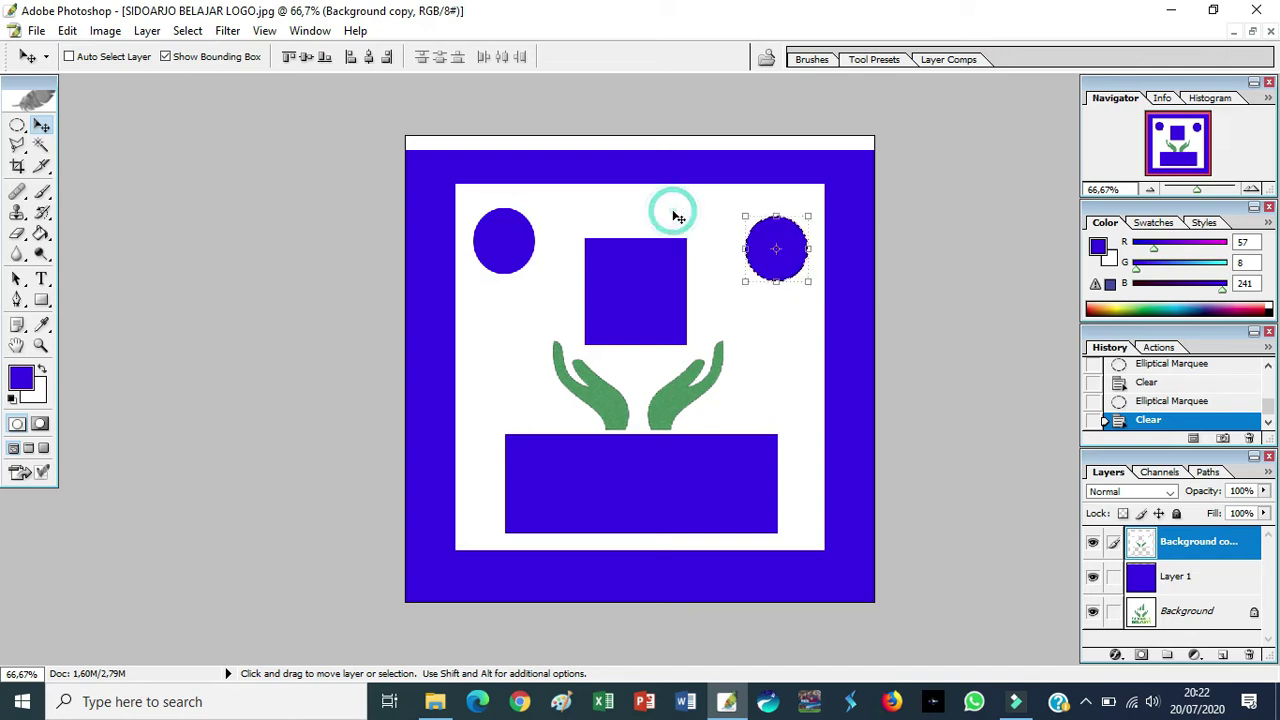
pyautogui.rightClick(703, 206)
pyautogui.click(672, 195)
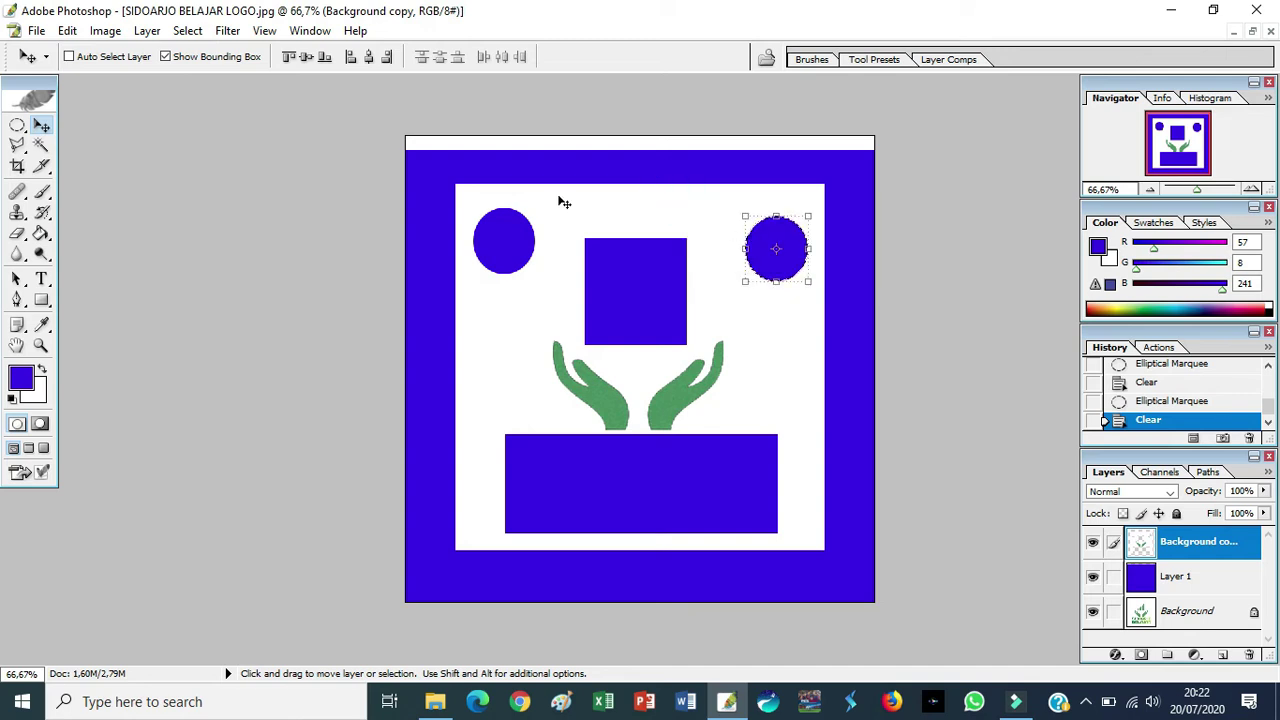
# - Switch back to the Elliptical Marquee Tool and deselect the round selection
pyautogui.click(17, 125)
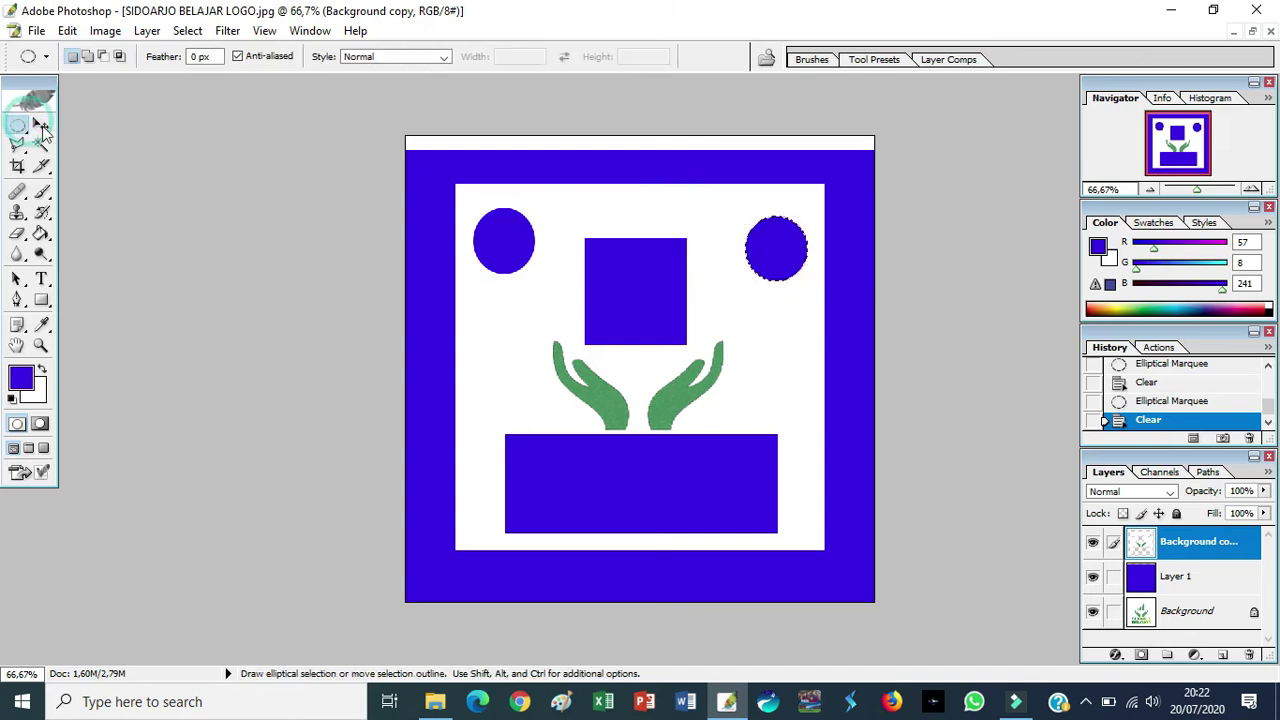
pyautogui.rightClick(795, 245)
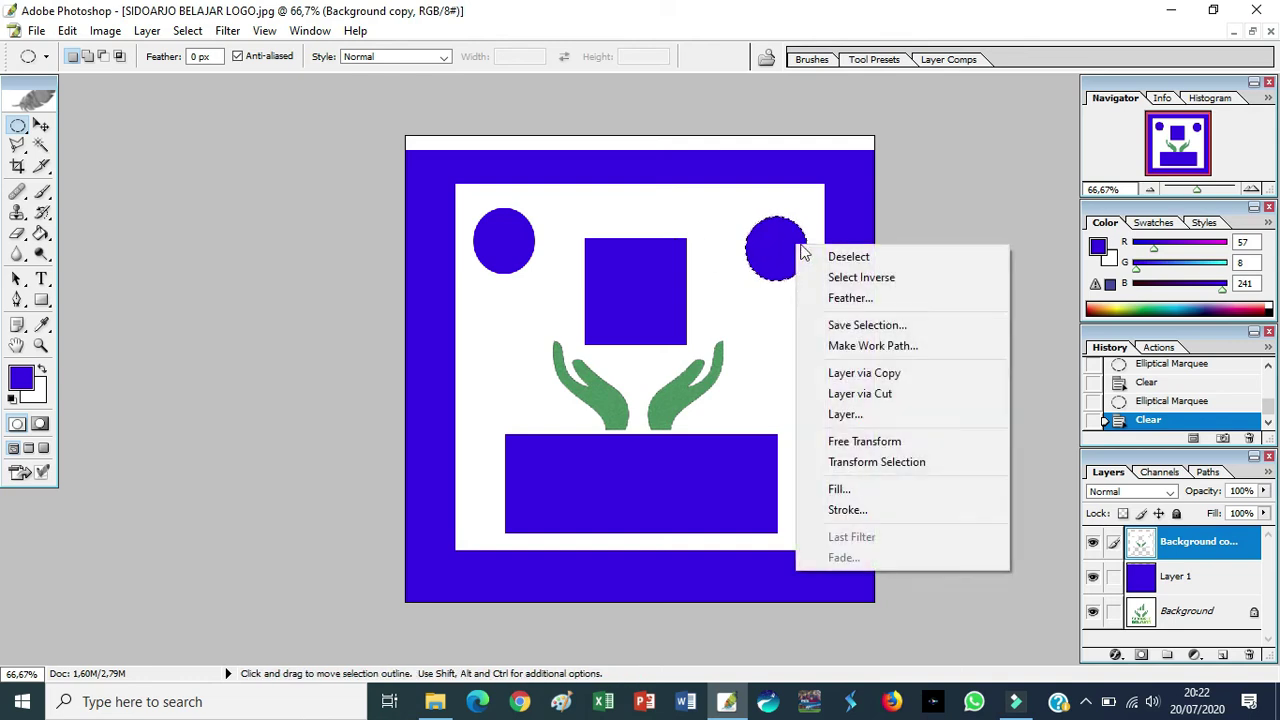
pyautogui.click(845, 259)
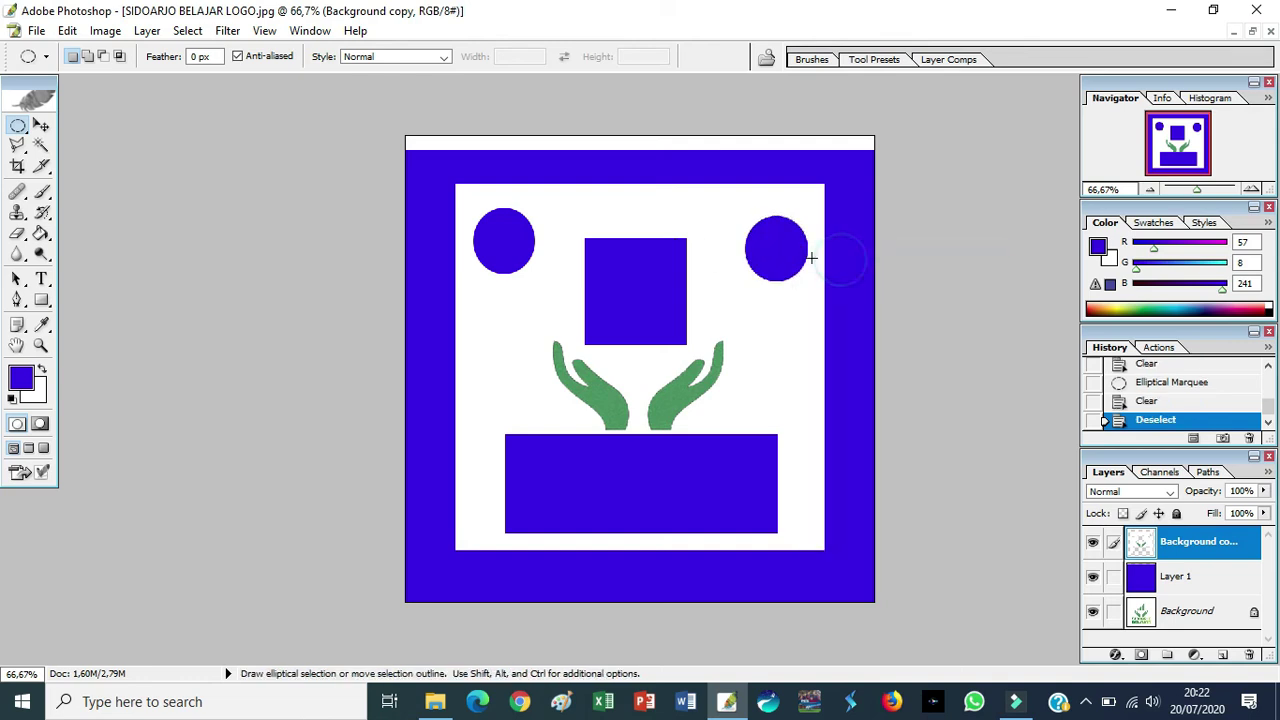
# - Draw a small elliptical selection near the upper-right circle, move its outline above the square, and deselect it
pyautogui.moveTo(703, 199); pyautogui.dragTo(740, 243)
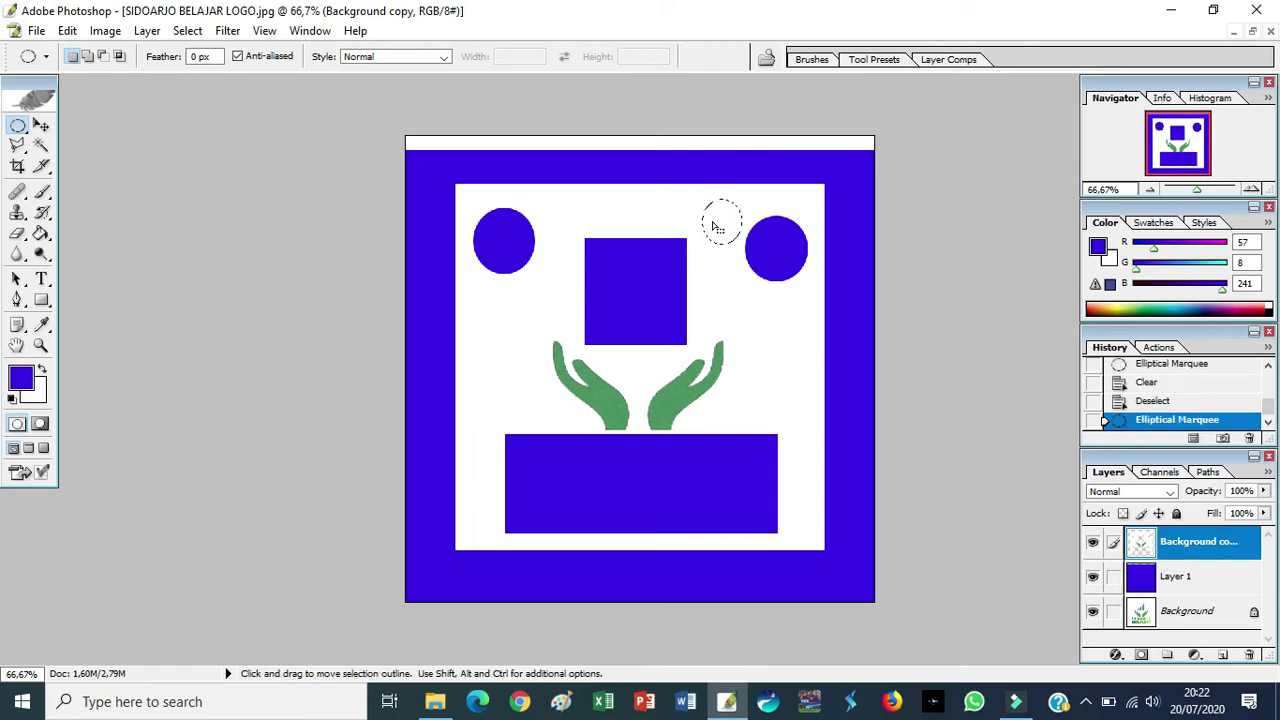
pyautogui.moveTo(719, 224); pyautogui.dragTo(655, 207)
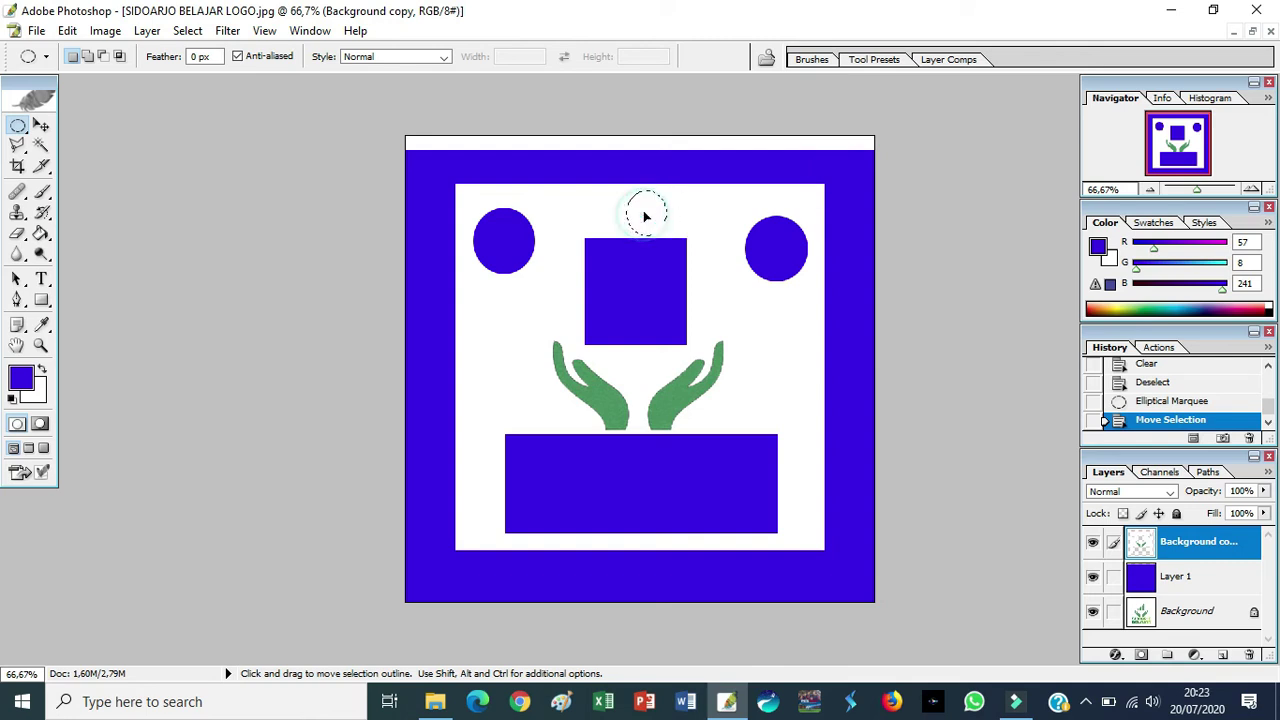
pyautogui.rightClick(647, 212)
pyautogui.click(714, 232)
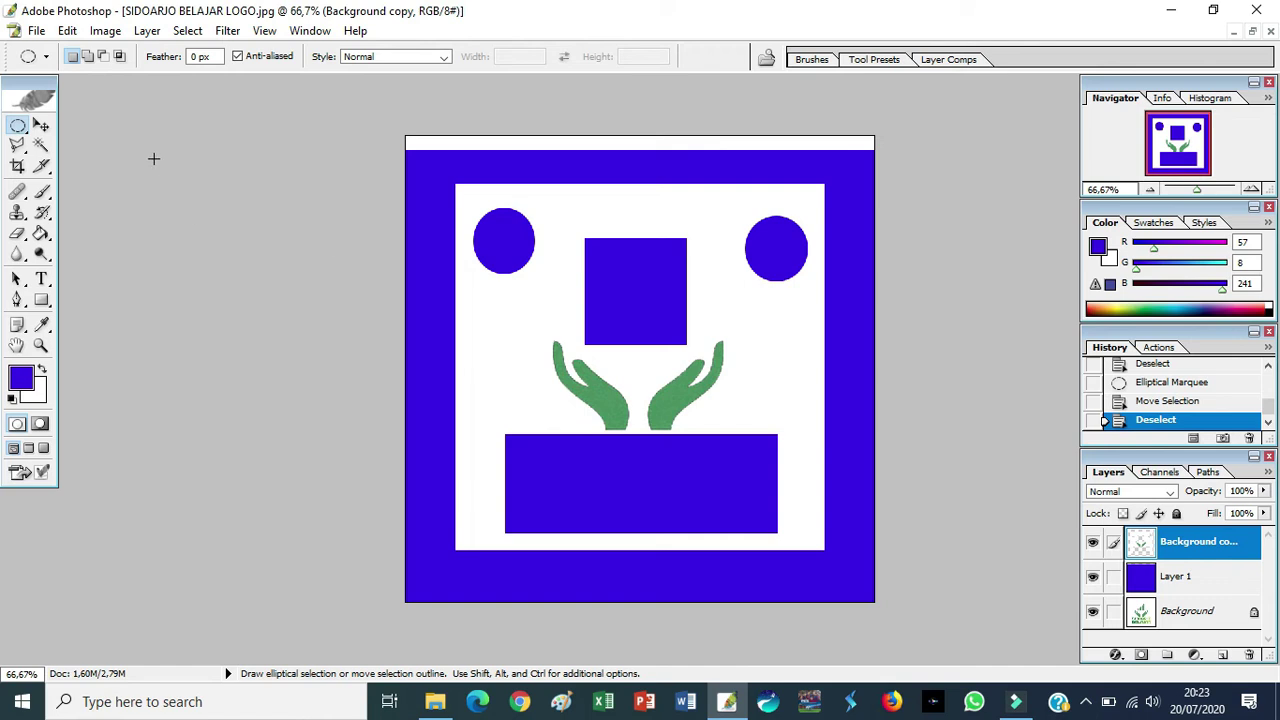
# - Clear three single-pixel rows across the Background copy layer using the Single Row Marquee Tool: above, through and below the square
pyautogui.click(18, 125)
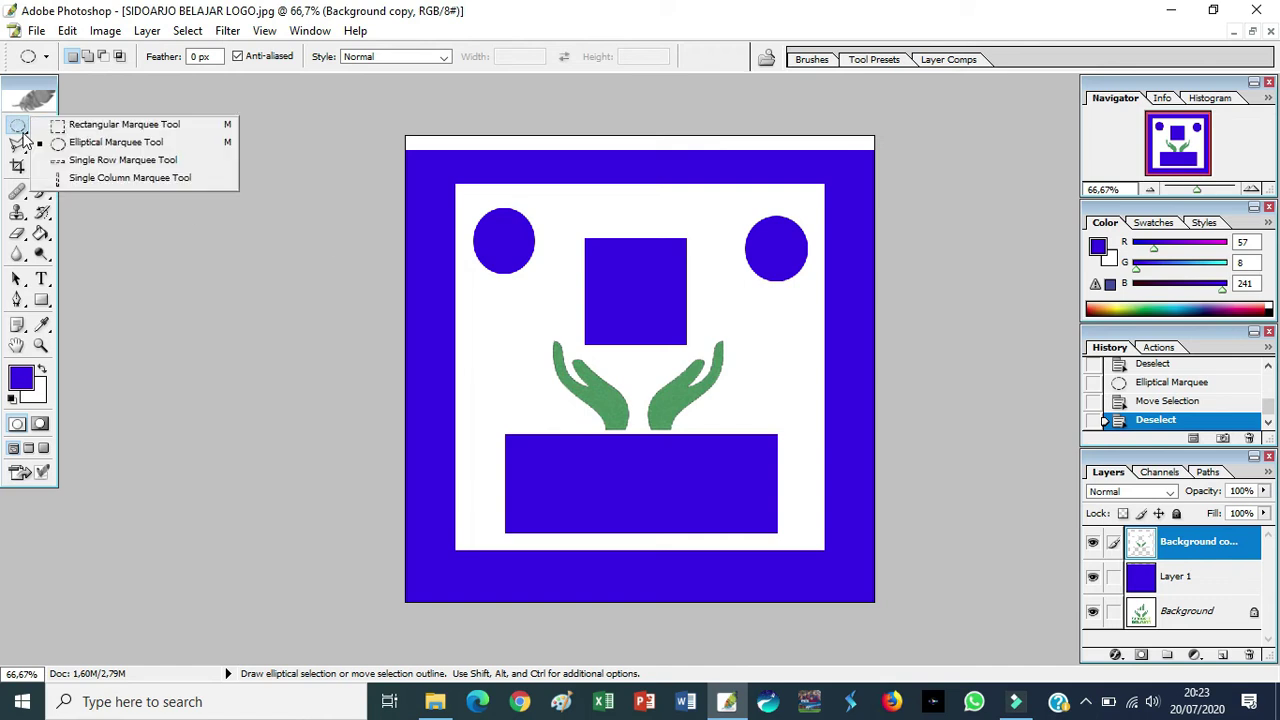
pyautogui.click(115, 160)
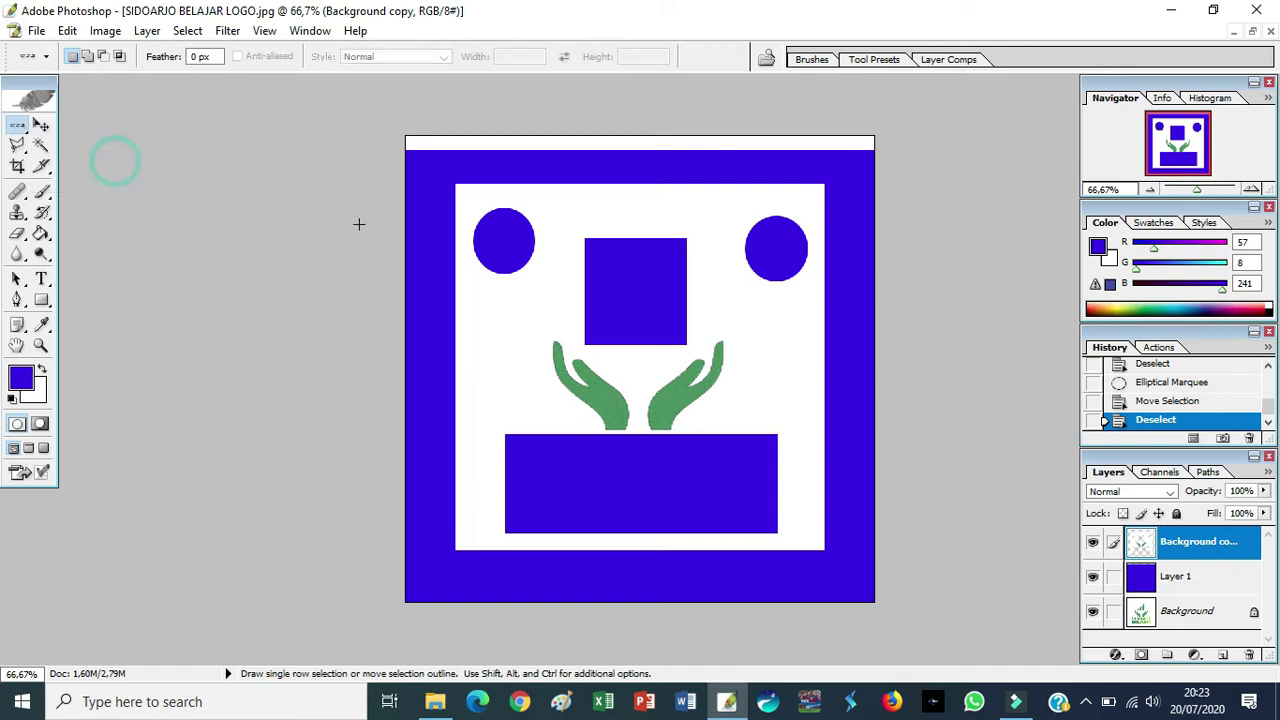
pyautogui.click(472, 295)
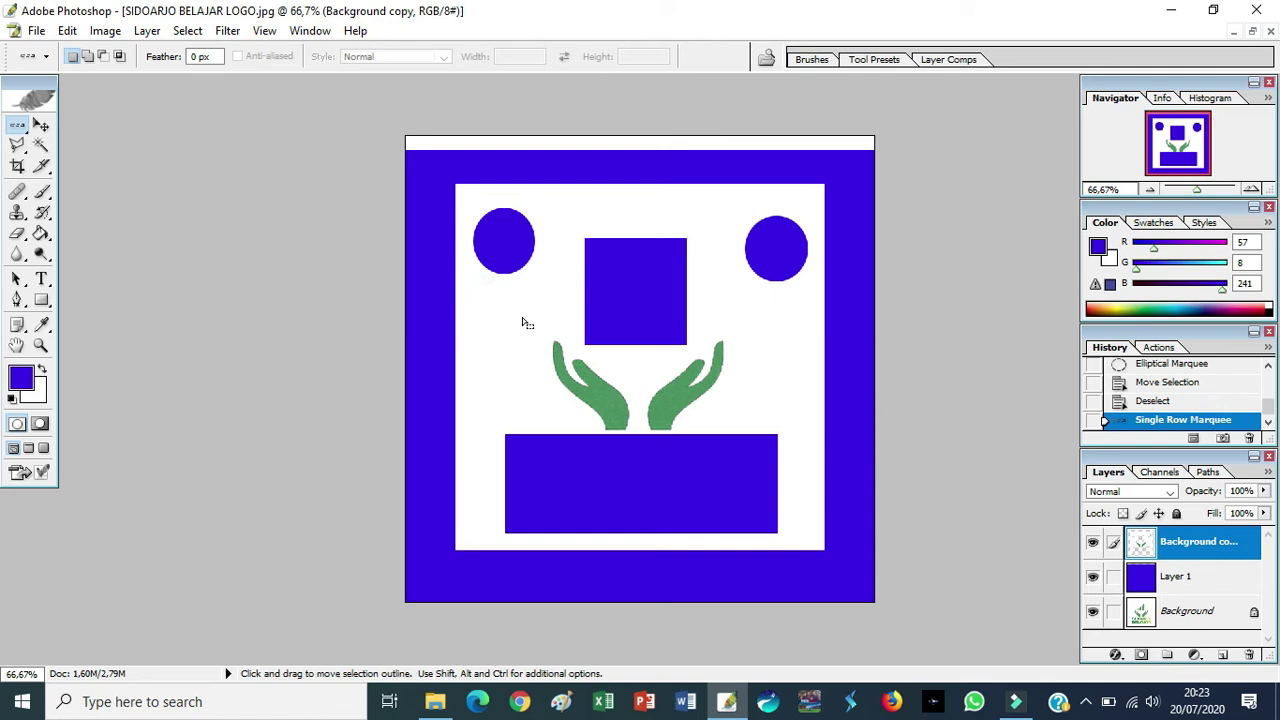
pyautogui.moveTo(480, 296); pyautogui.dragTo(712, 313)
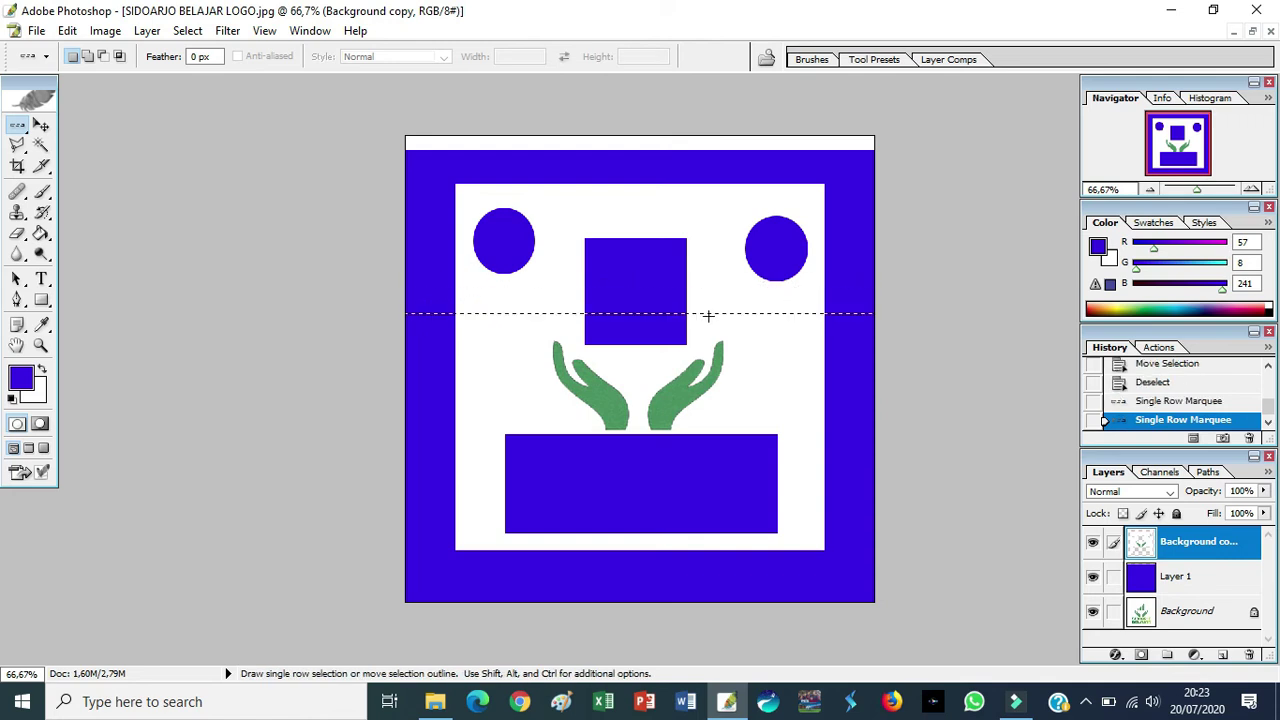
pyautogui.press('Delete')
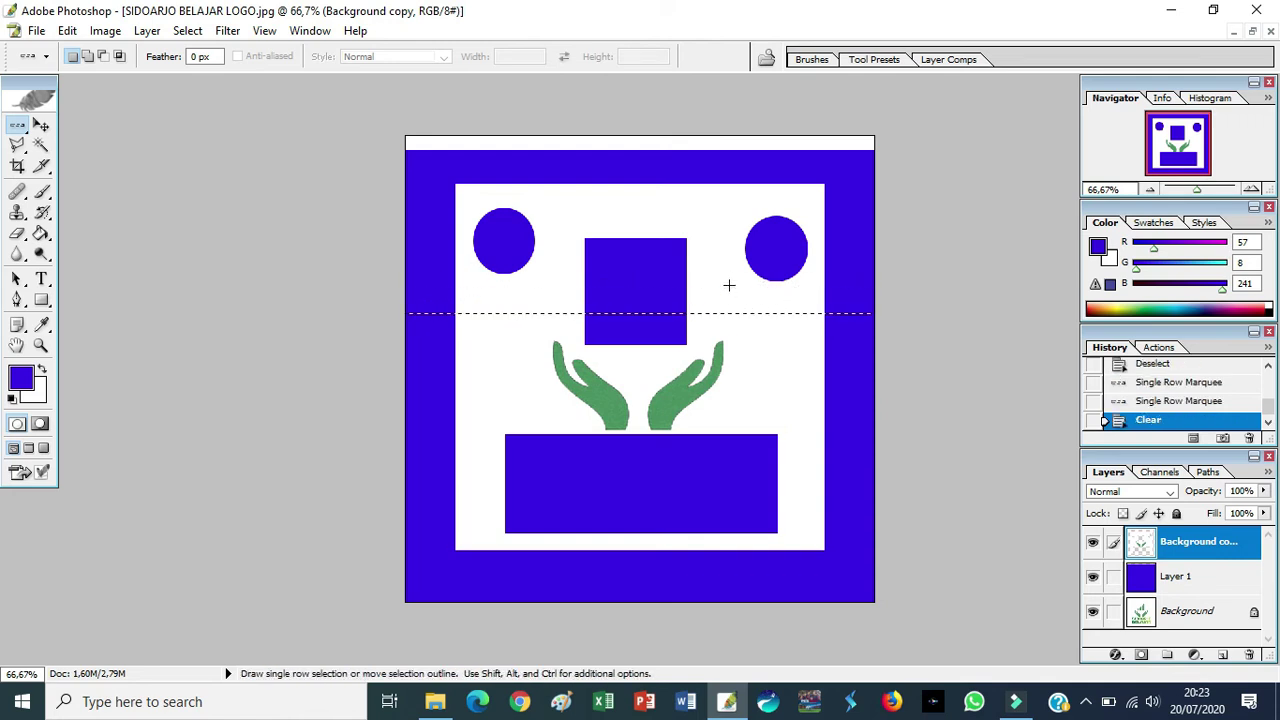
pyautogui.moveTo(704, 177); pyautogui.dragTo(730, 357)
pyautogui.press('Delete')
pyautogui.moveTo(697, 189); pyautogui.dragTo(731, 241)
pyautogui.press('Delete')
pyautogui.click(848, 280)
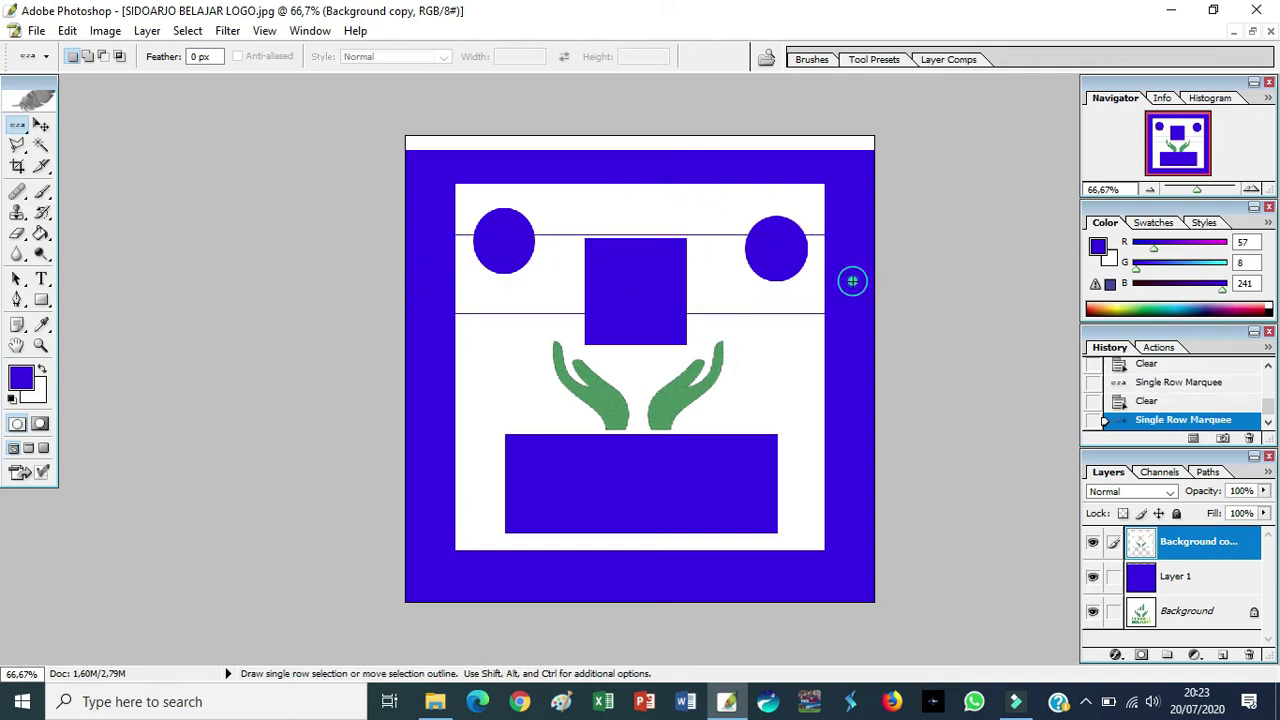
# - Use the Magic Wand at tolerance 32 to select each hand, the cleared area and finally the white area around the hands
pyautogui.click(40, 146)
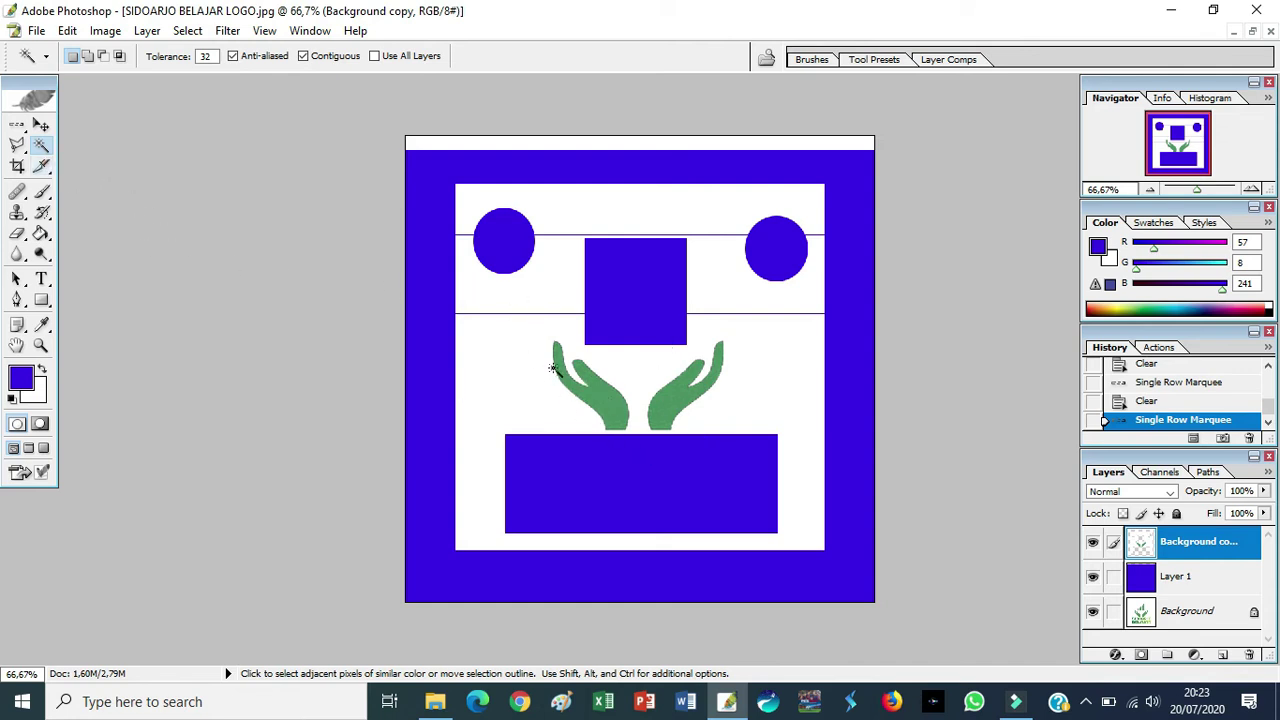
pyautogui.click(617, 403)
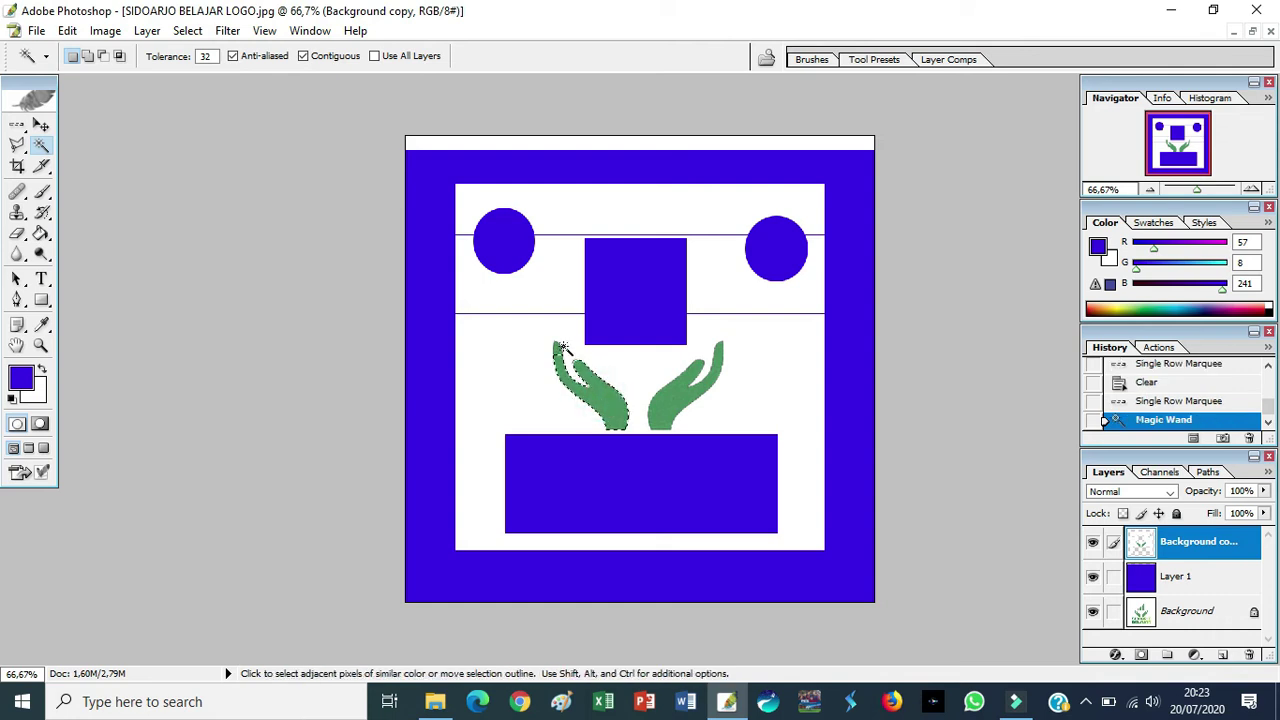
pyautogui.click(670, 409)
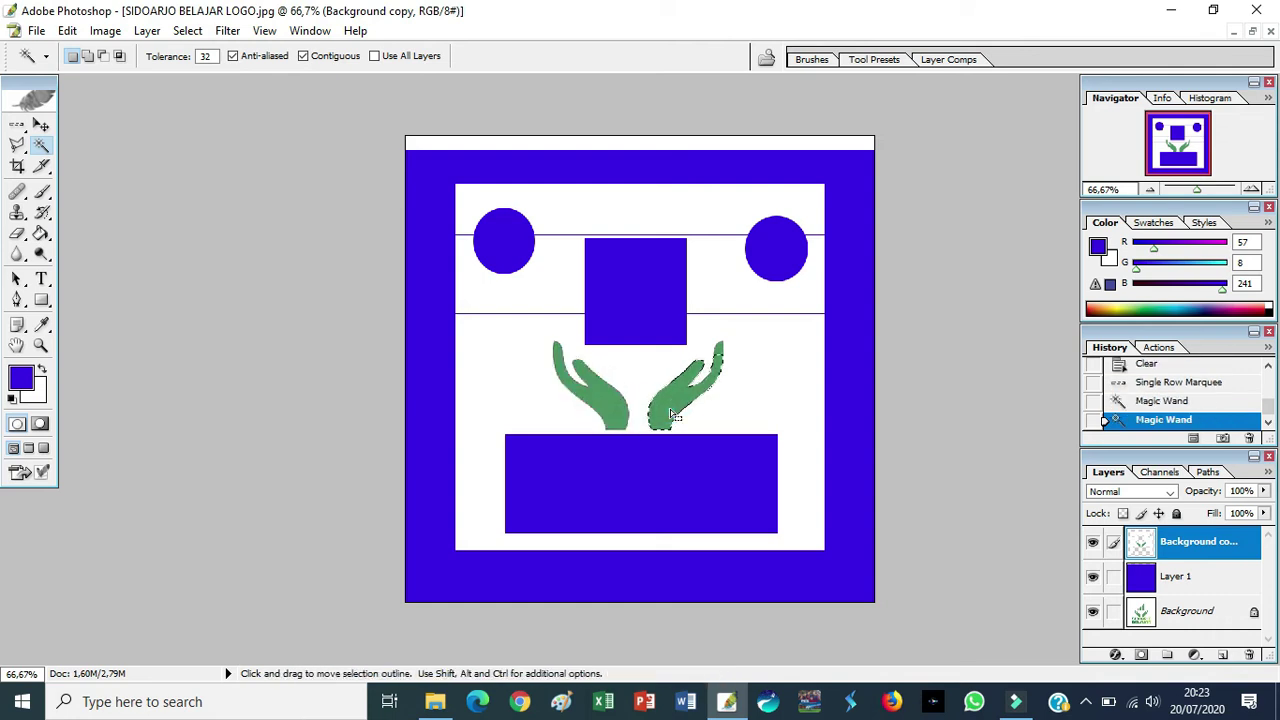
pyautogui.click(786, 361)
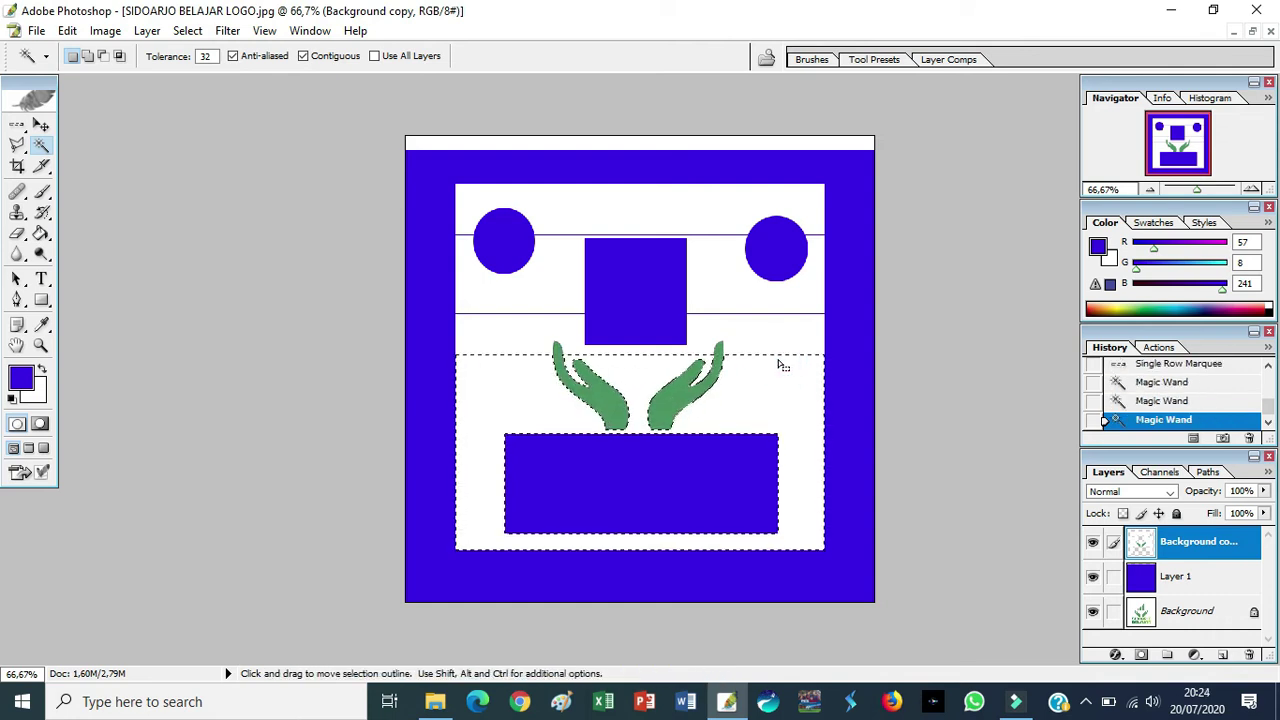
pyautogui.click(665, 297)
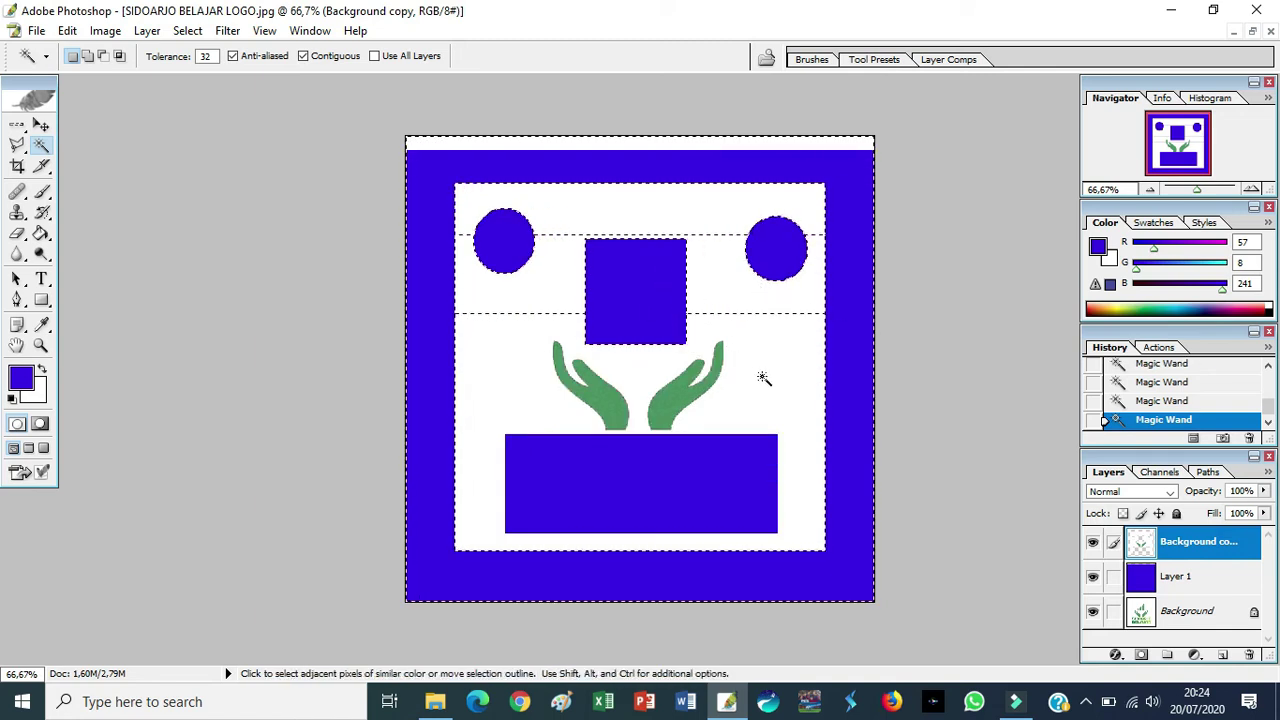
pyautogui.click(765, 378)
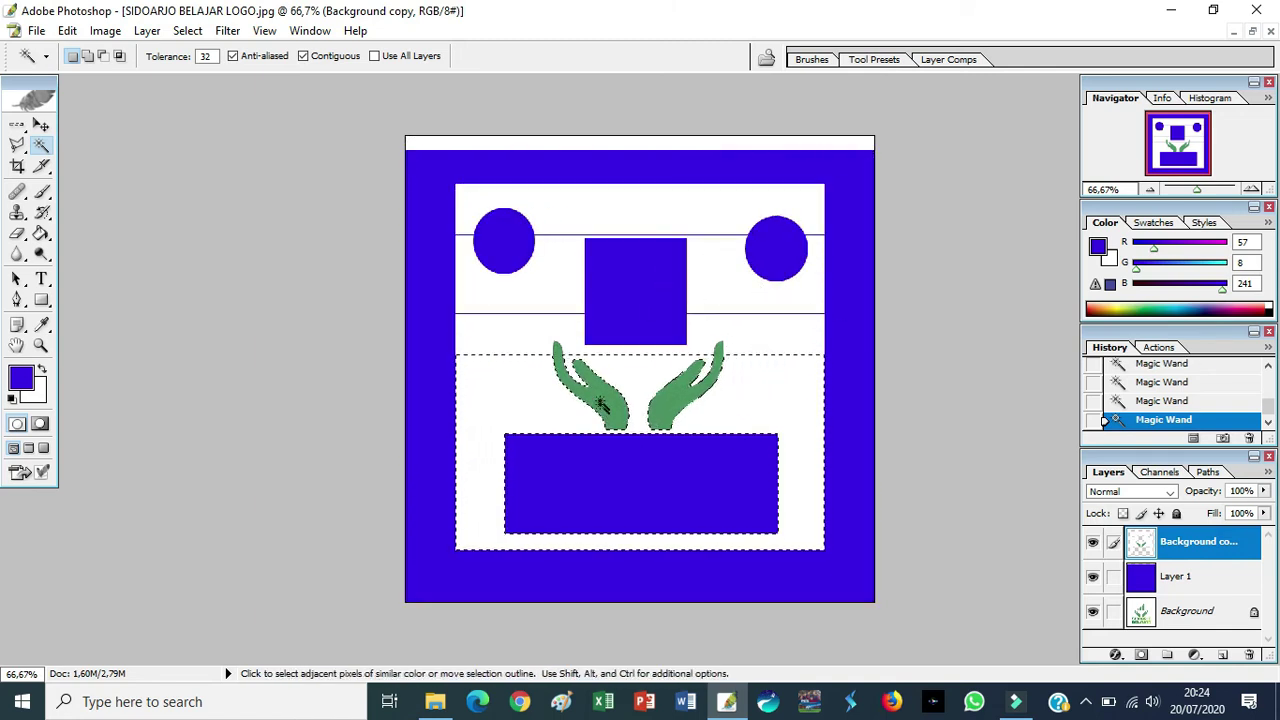
# - Select the left and right hands in turn with the Magic Wand, finishing with the left hand, and clear it from the Background copy layer
pyautogui.click(598, 392)
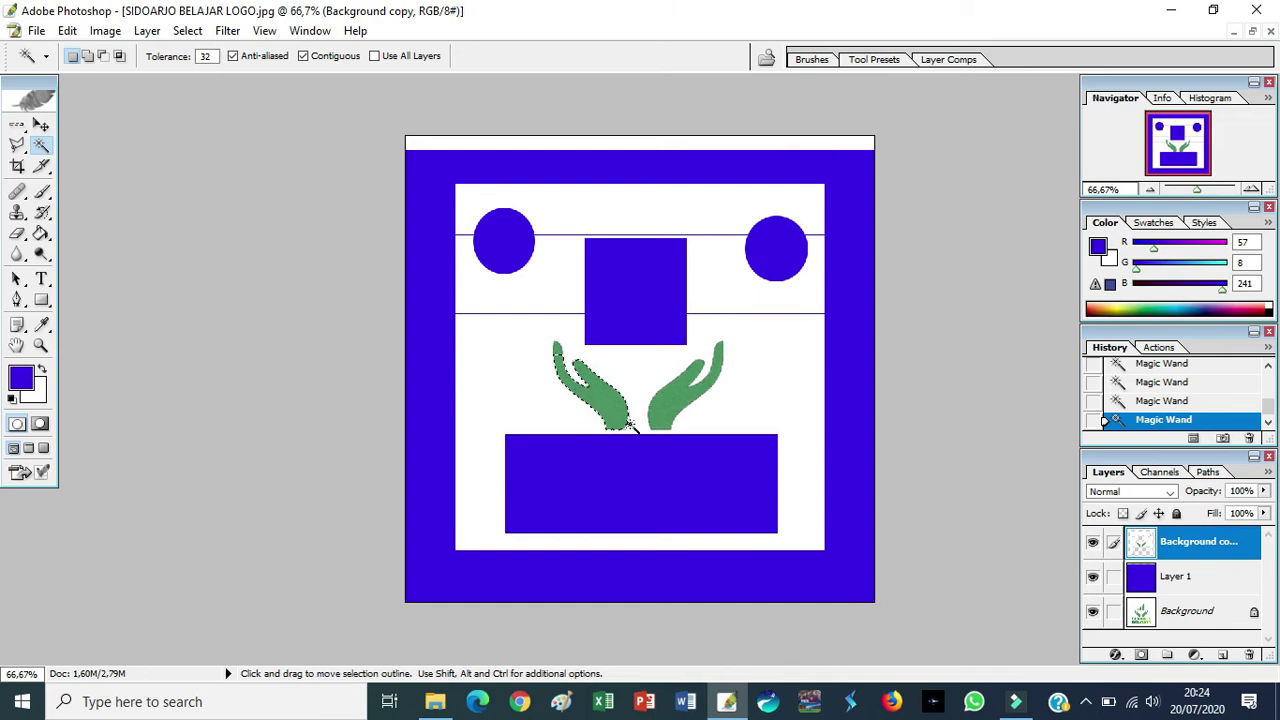
pyautogui.moveTo(1198, 189)
pyautogui.mouseDown()
pyautogui.moveTo(1220, 197)
pyautogui.moveTo(1210, 208)
pyautogui.mouseUp()
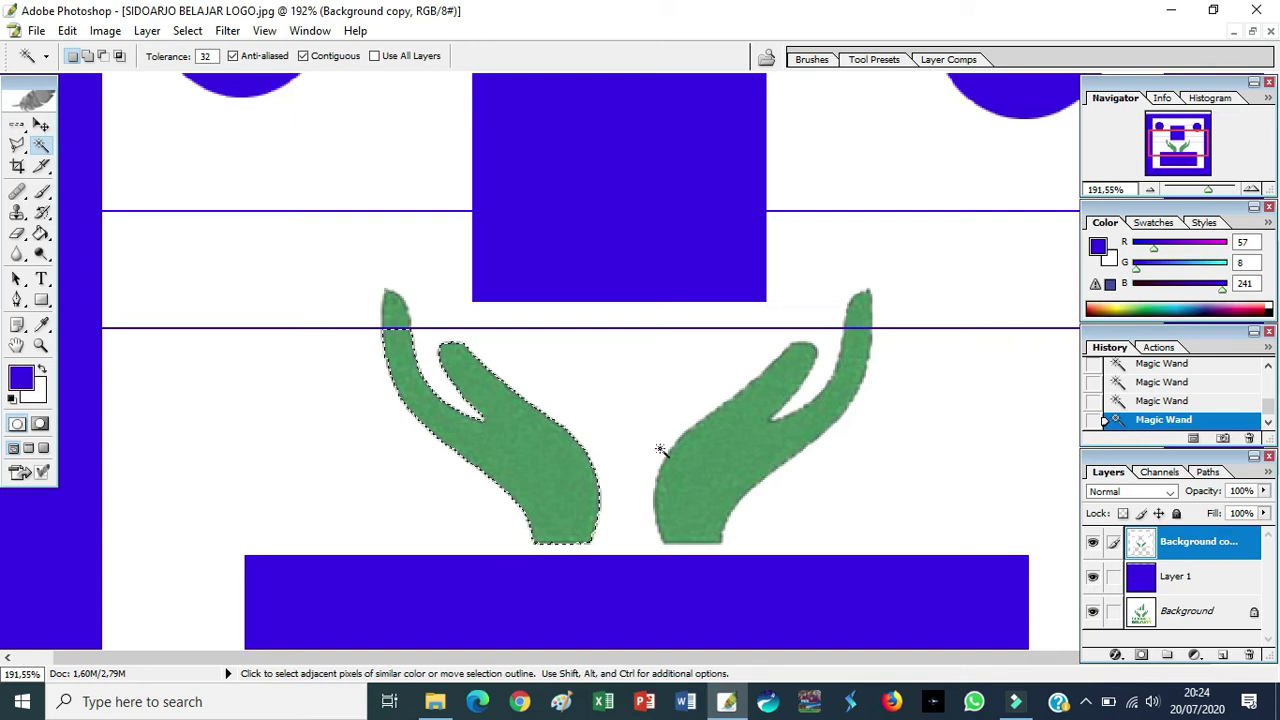
pyautogui.click(688, 450)
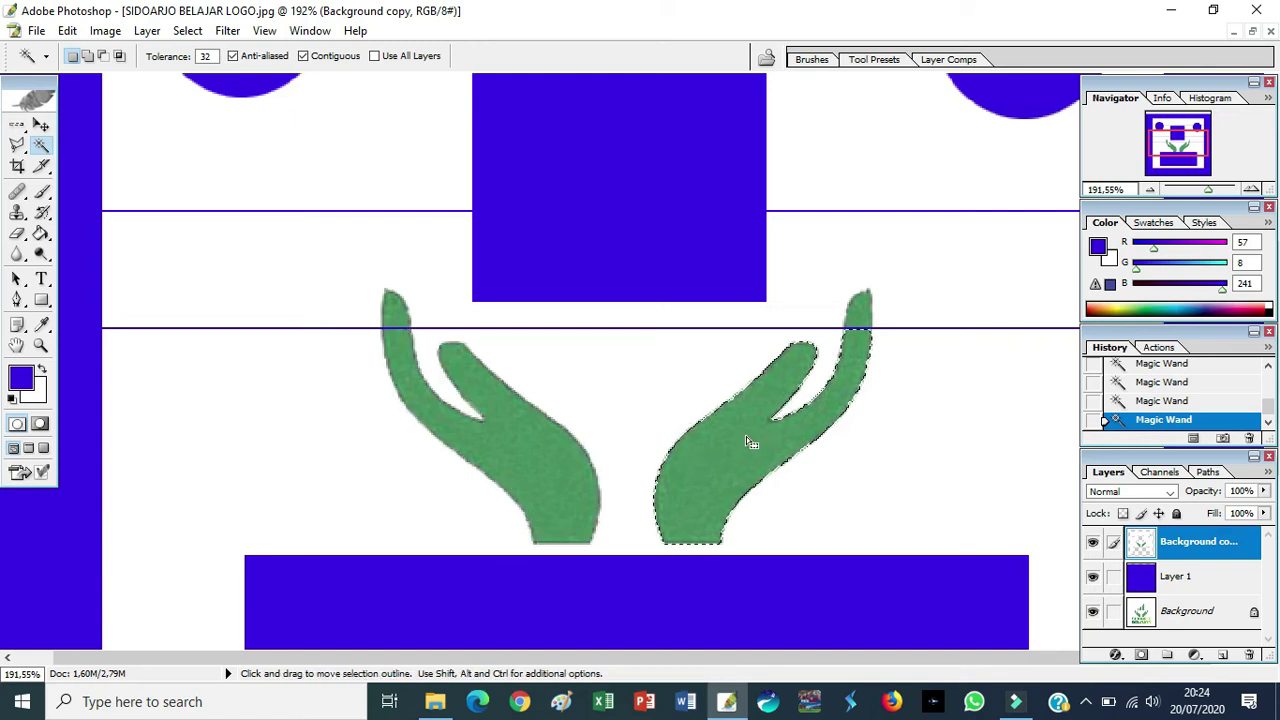
pyautogui.click(512, 482)
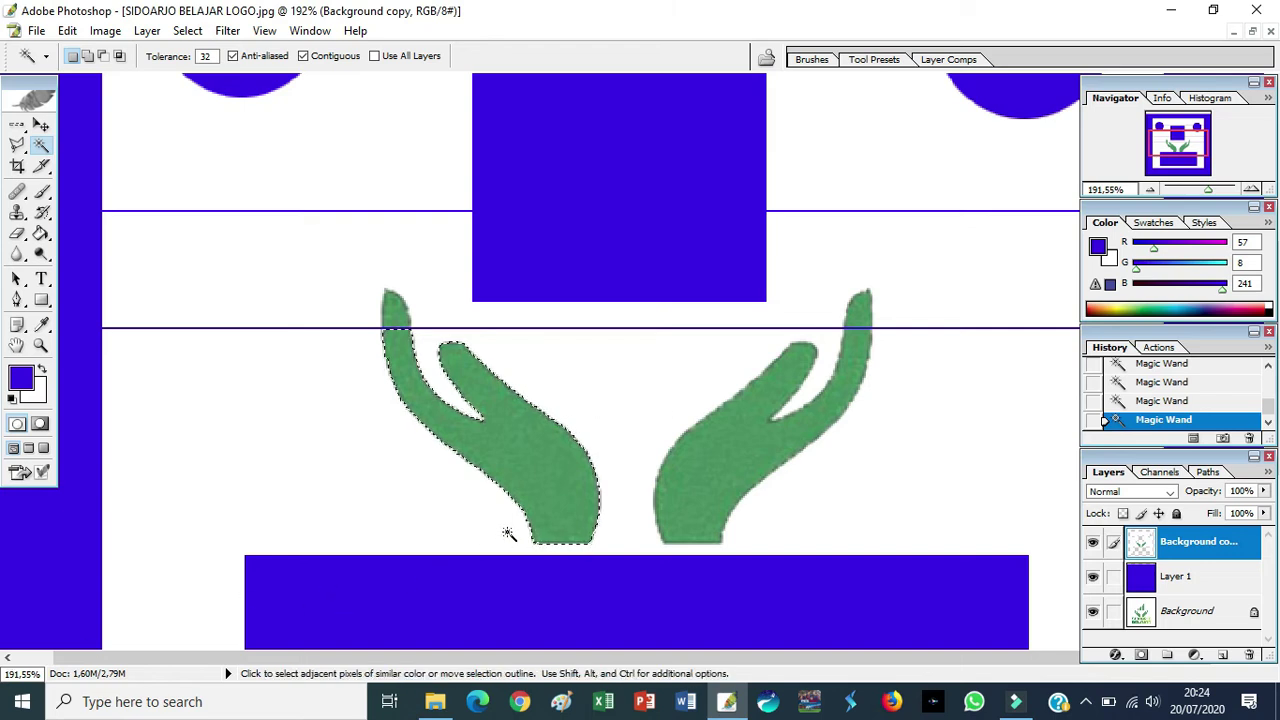
pyautogui.click(510, 432)
pyautogui.click(511, 436)
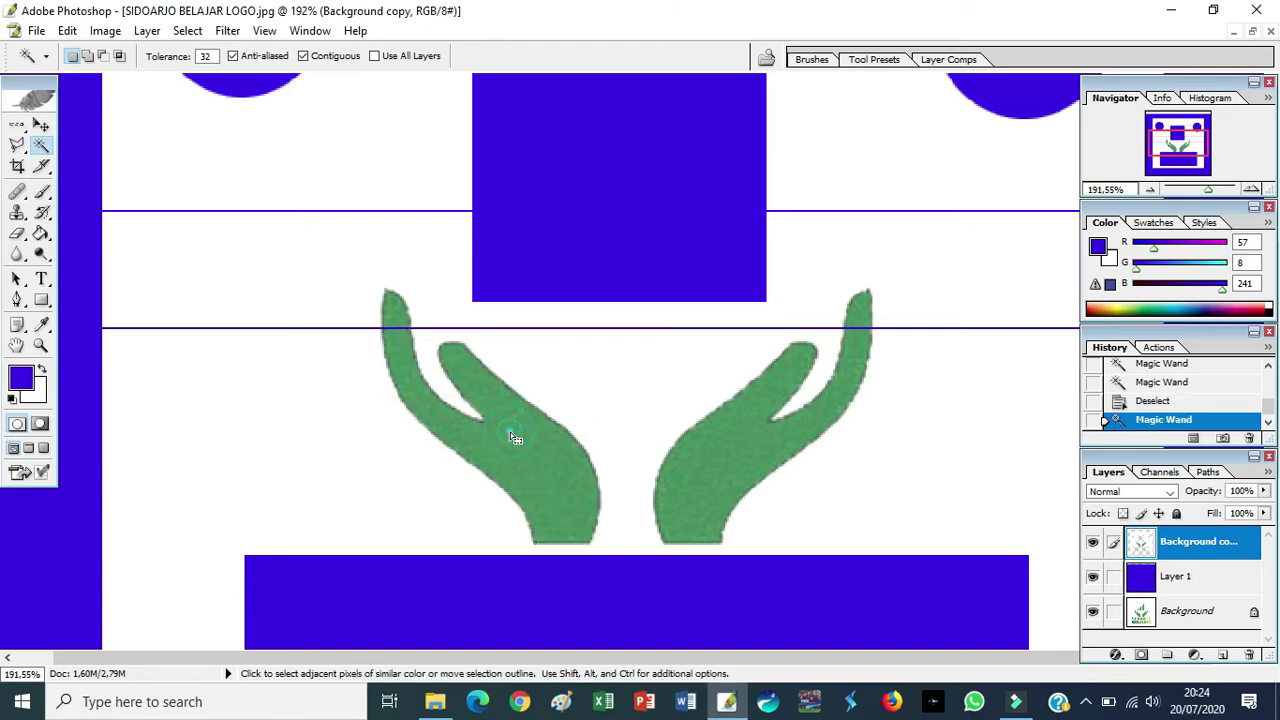
pyautogui.press('Delete')
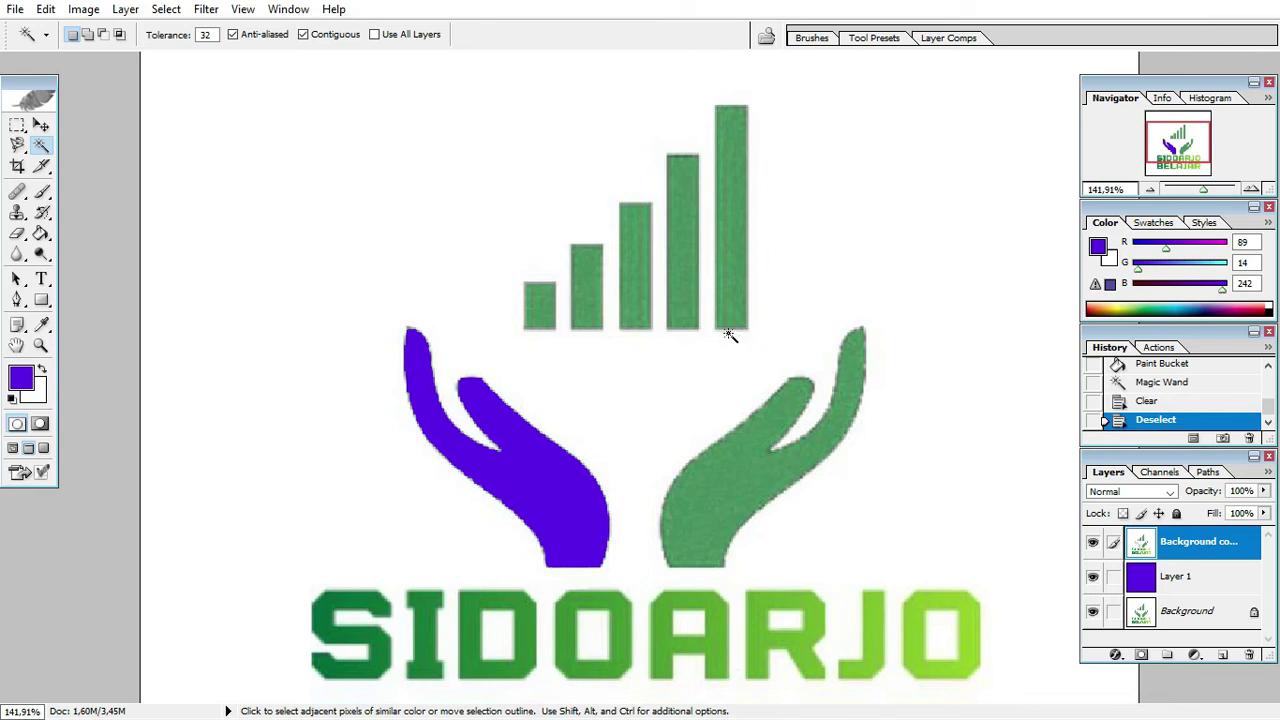
# - Draw a freehand five-pointed star selection in the canvas's upper-left area with the Lasso Tool and clear it
pyautogui.click(20, 148)
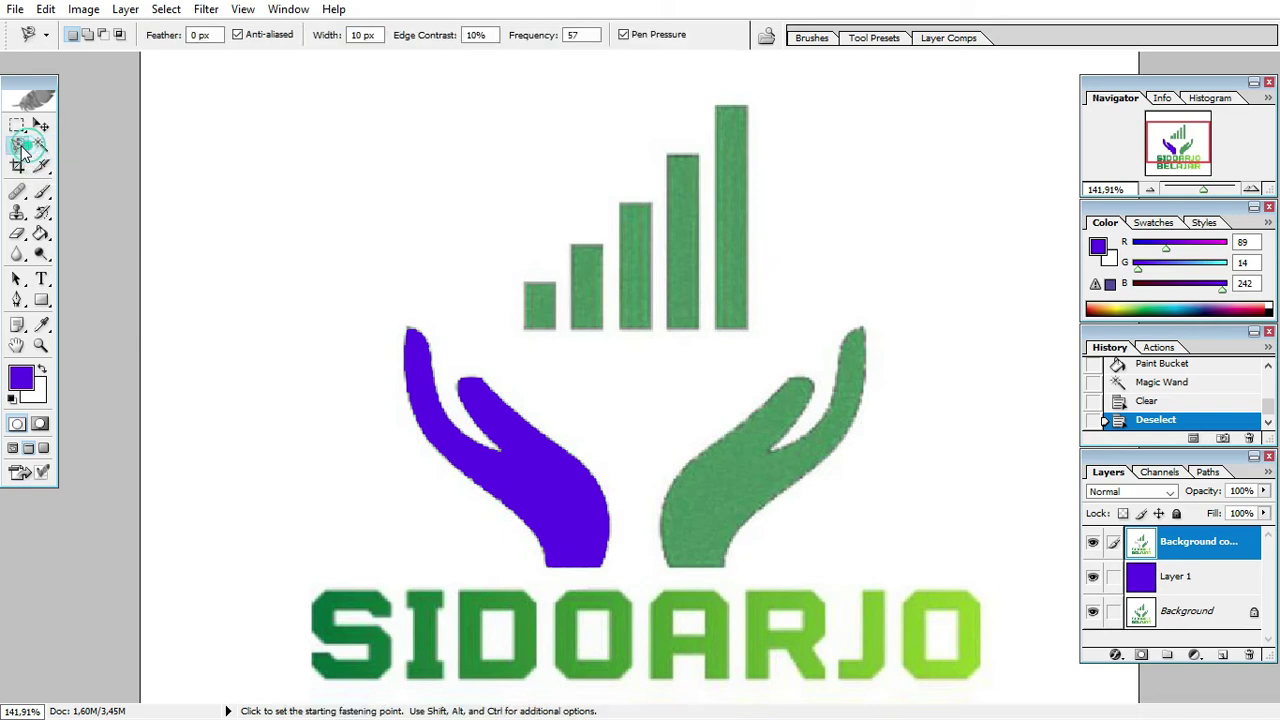
pyautogui.click(22, 150)
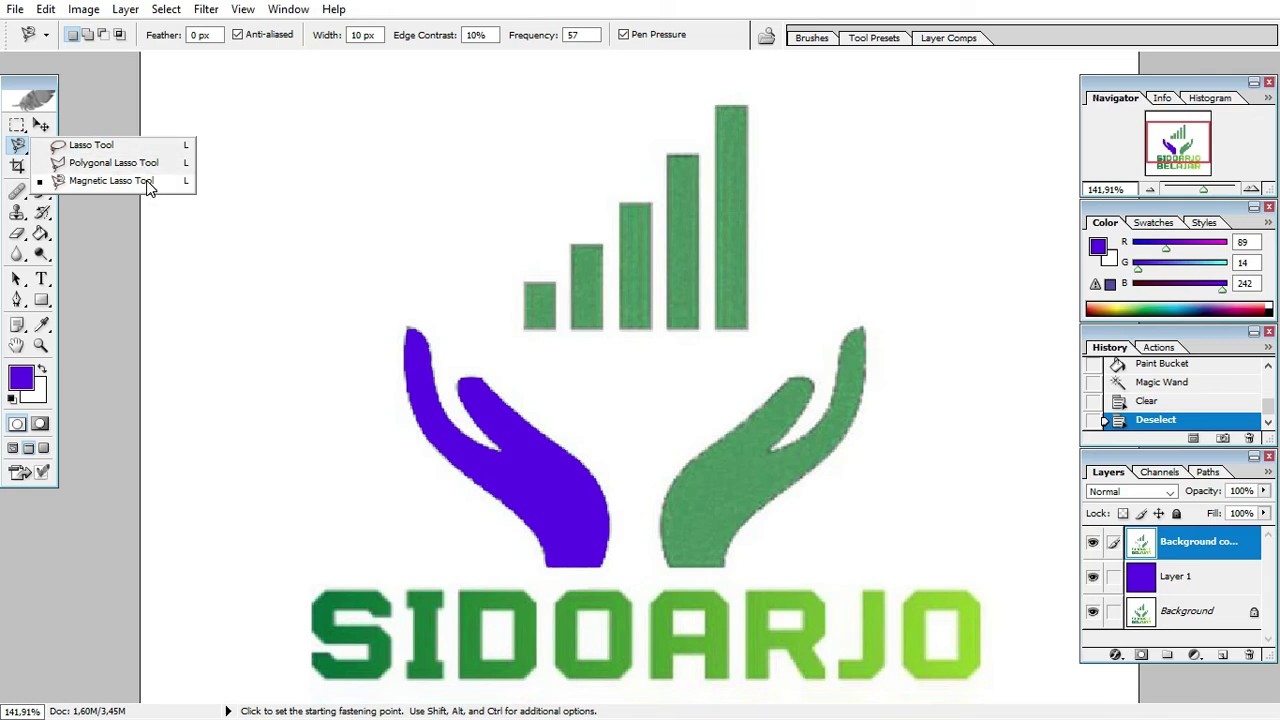
pyautogui.click(90, 145)
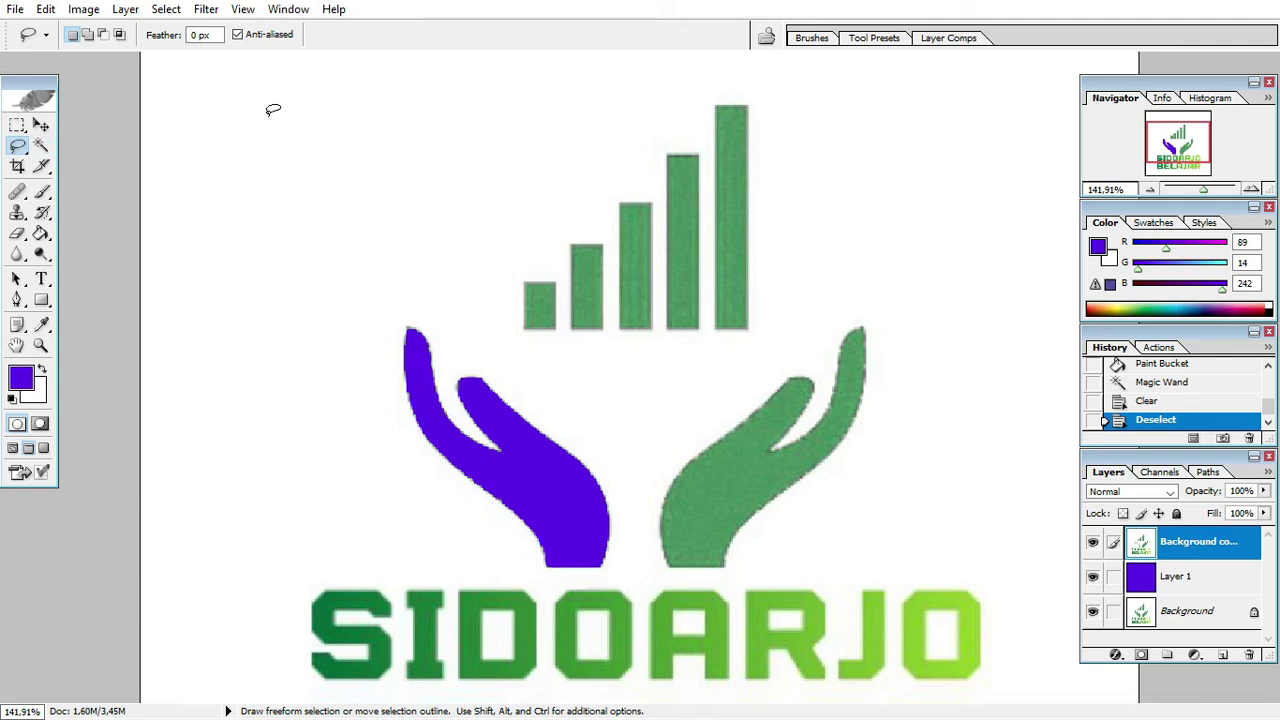
pyautogui.moveTo(271, 96)
pyautogui.mouseDown()
pyautogui.moveTo(263, 142)
pyautogui.moveTo(180, 178)
pyautogui.moveTo(263, 182)
pyautogui.moveTo(234, 270)
pyautogui.moveTo(295, 196)
pyautogui.moveTo(361, 250)
pyautogui.moveTo(329, 180)
pyautogui.moveTo(382, 152)
pyautogui.moveTo(333, 131)
pyautogui.mouseUp()
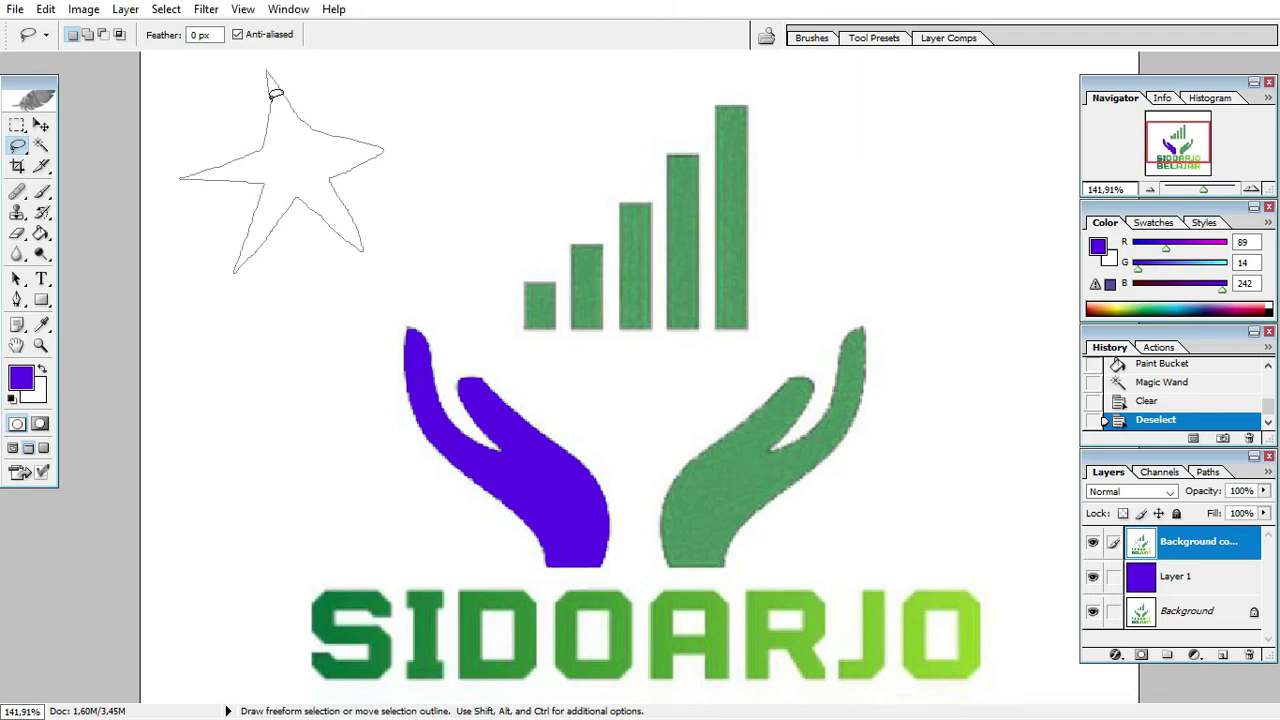
pyautogui.moveTo(276, 93); pyautogui.dragTo(274, 97)
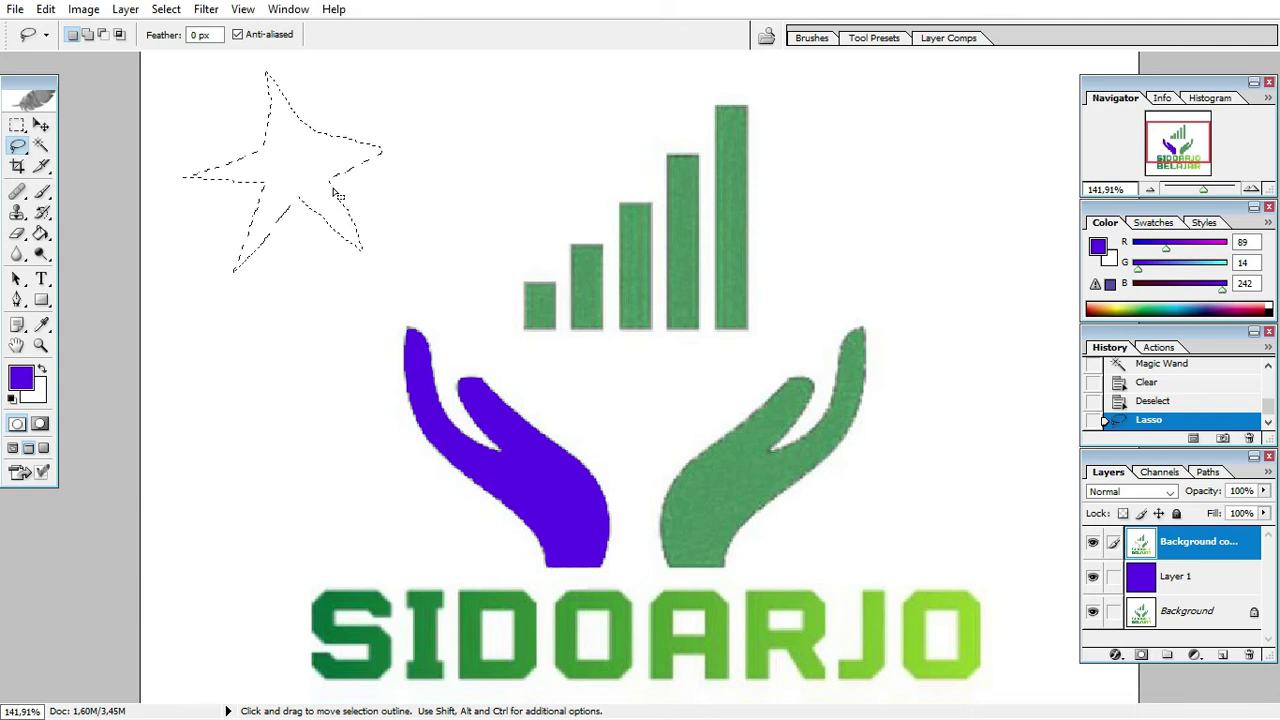
pyautogui.press('Delete')
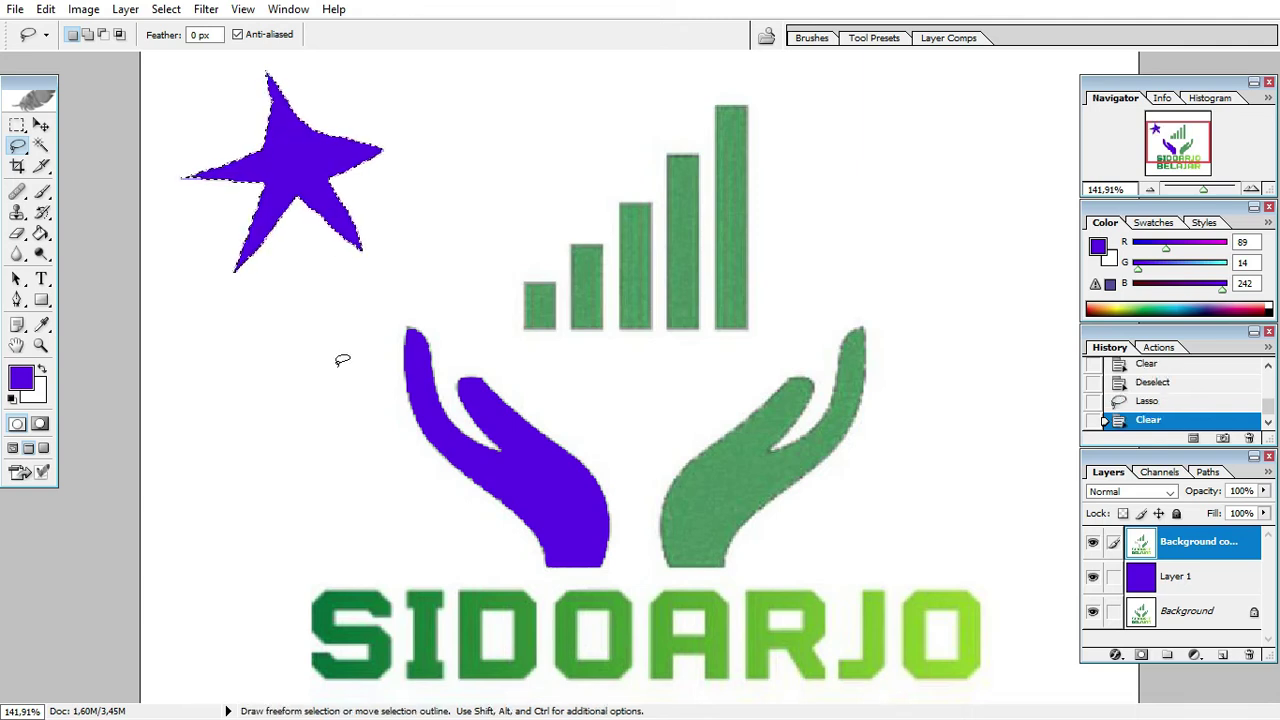
# - Undo the star's clearing and move the star-shaped selected pixels to the white area right of the tallest bar
pyautogui.click(45, 10)
pyautogui.click(80, 31)
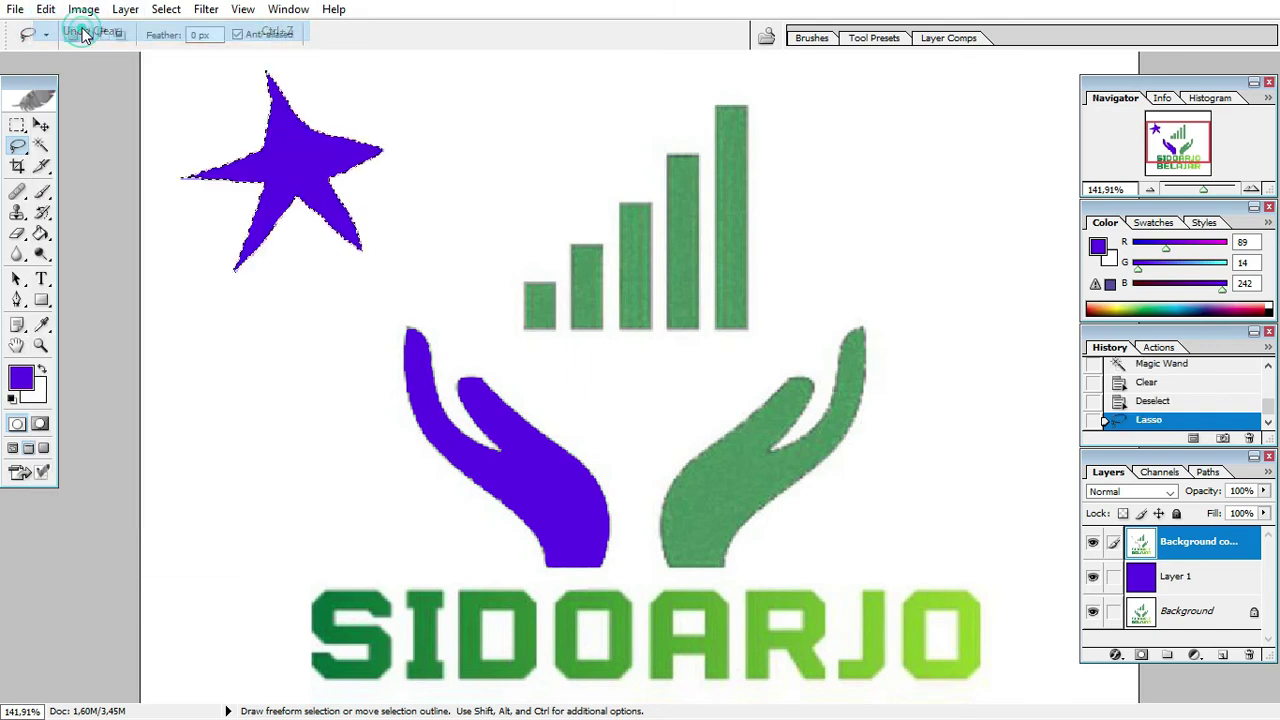
pyautogui.click(40, 126)
pyautogui.moveTo(283, 143); pyautogui.dragTo(946, 146)
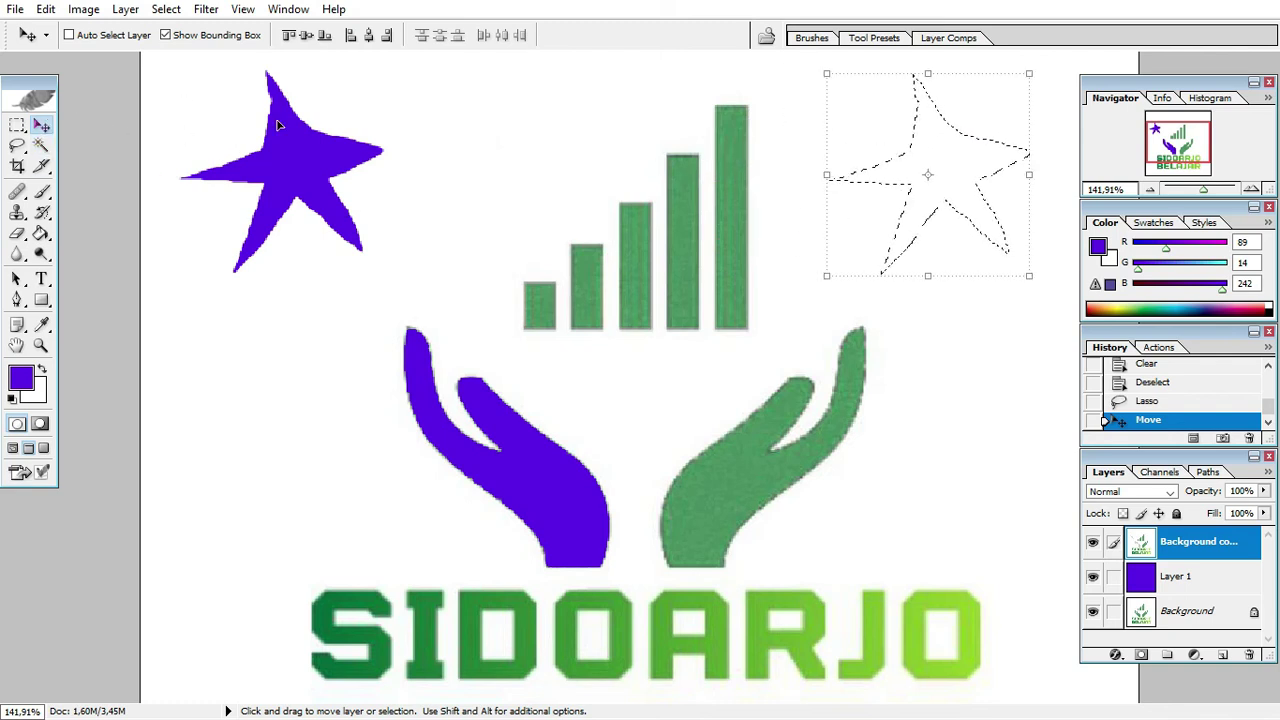
# - Switch back to the Lasso Tool and deselect the star selection
pyautogui.click(17, 146)
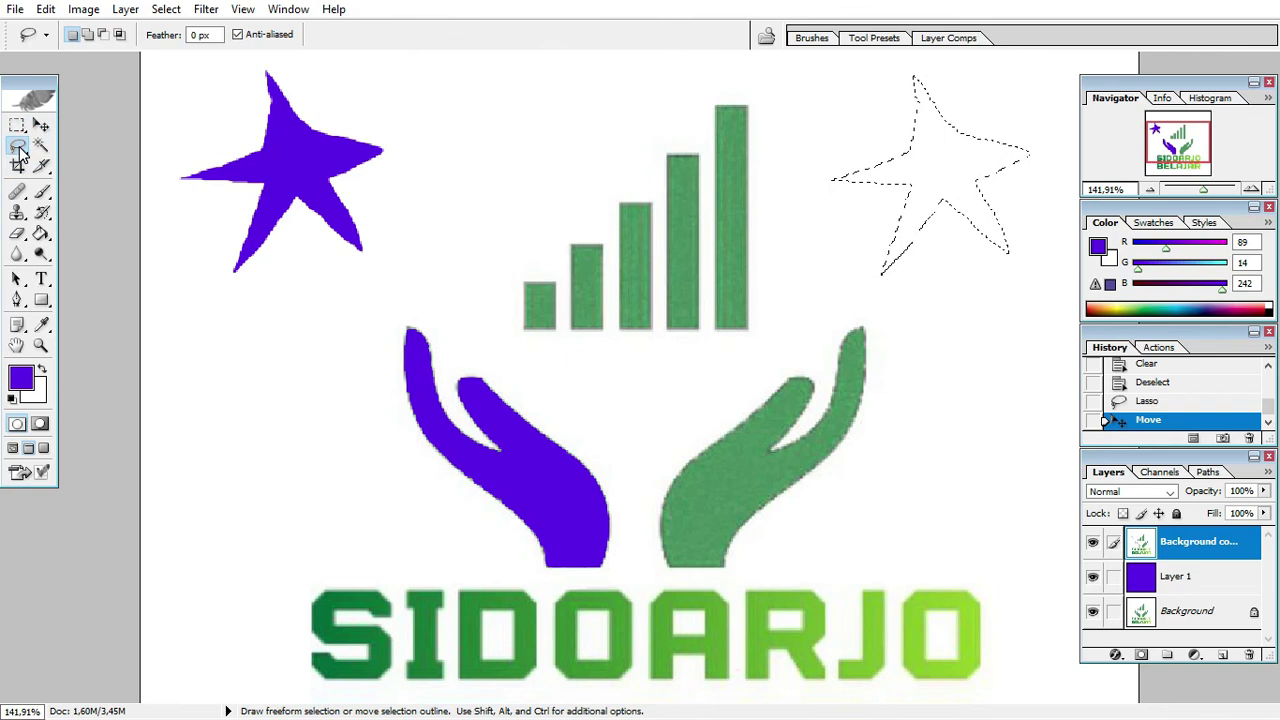
pyautogui.click(18, 147)
pyautogui.click(90, 145)
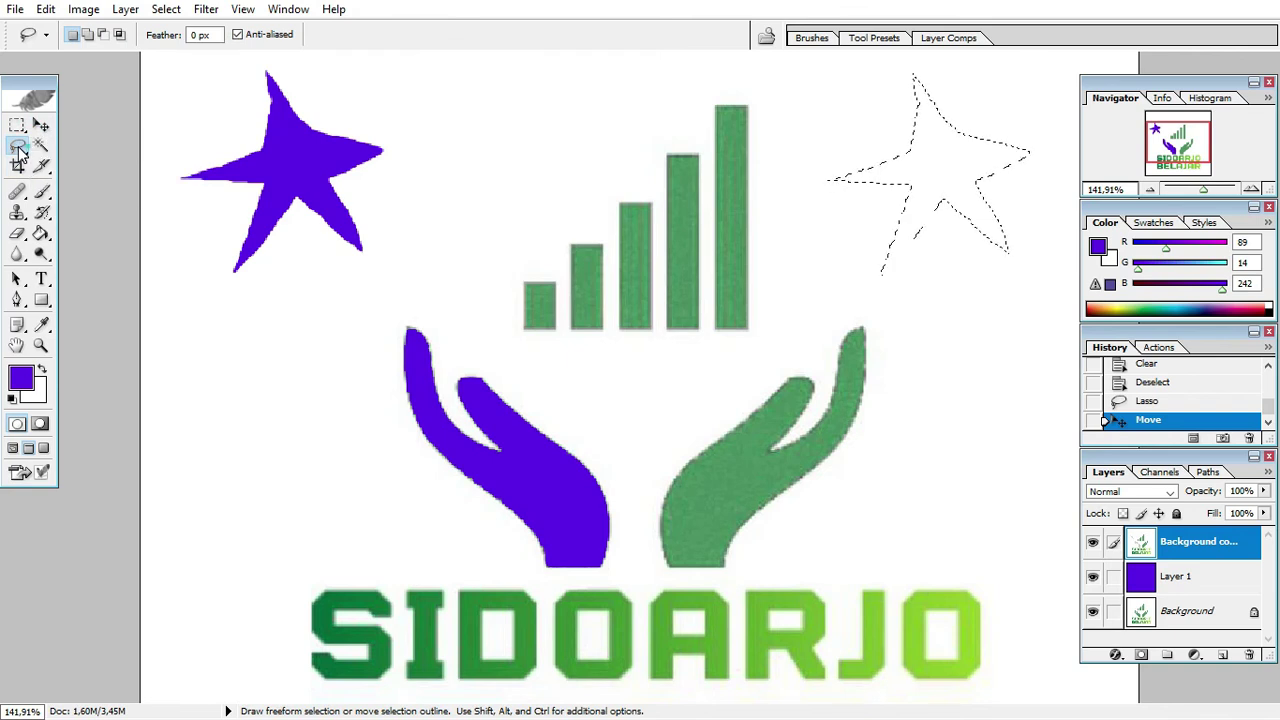
pyautogui.rightClick(943, 160)
pyautogui.click(994, 167)
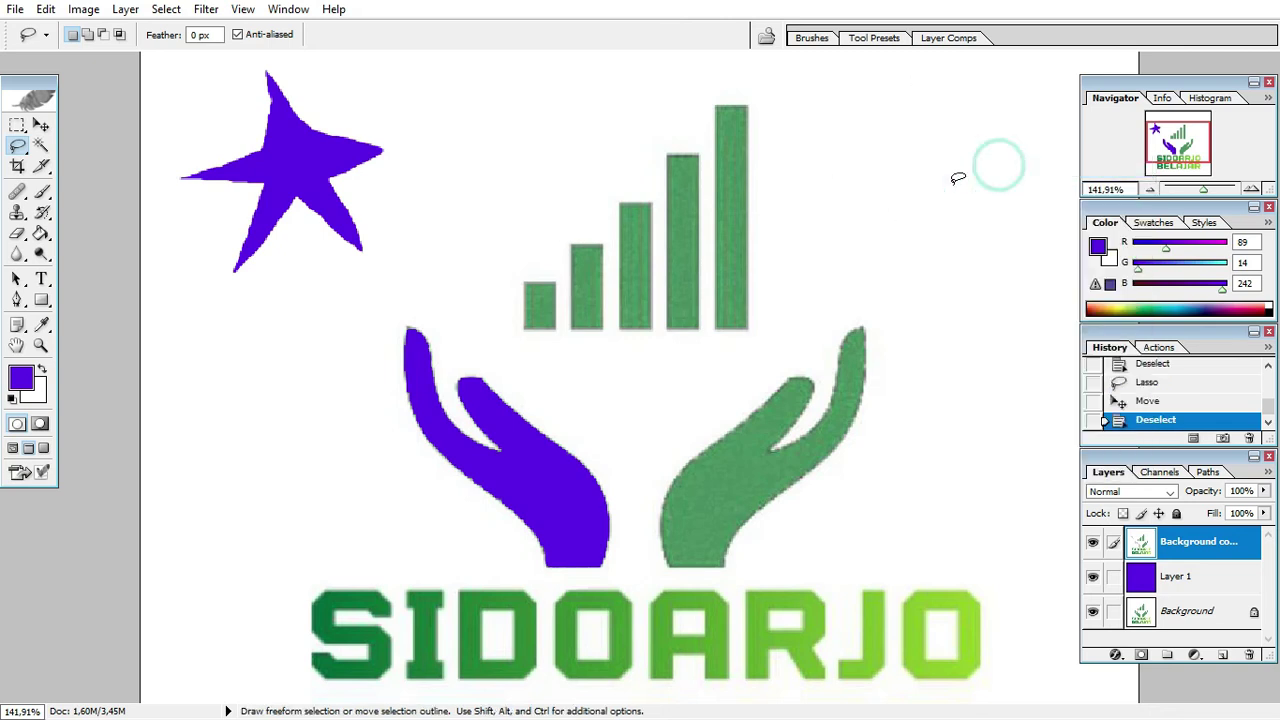
# - Outline a zigzag, straight-sided selection right of the tallest bar with the Polygonal Lasso Tool and clear it
pyautogui.click(15, 150)
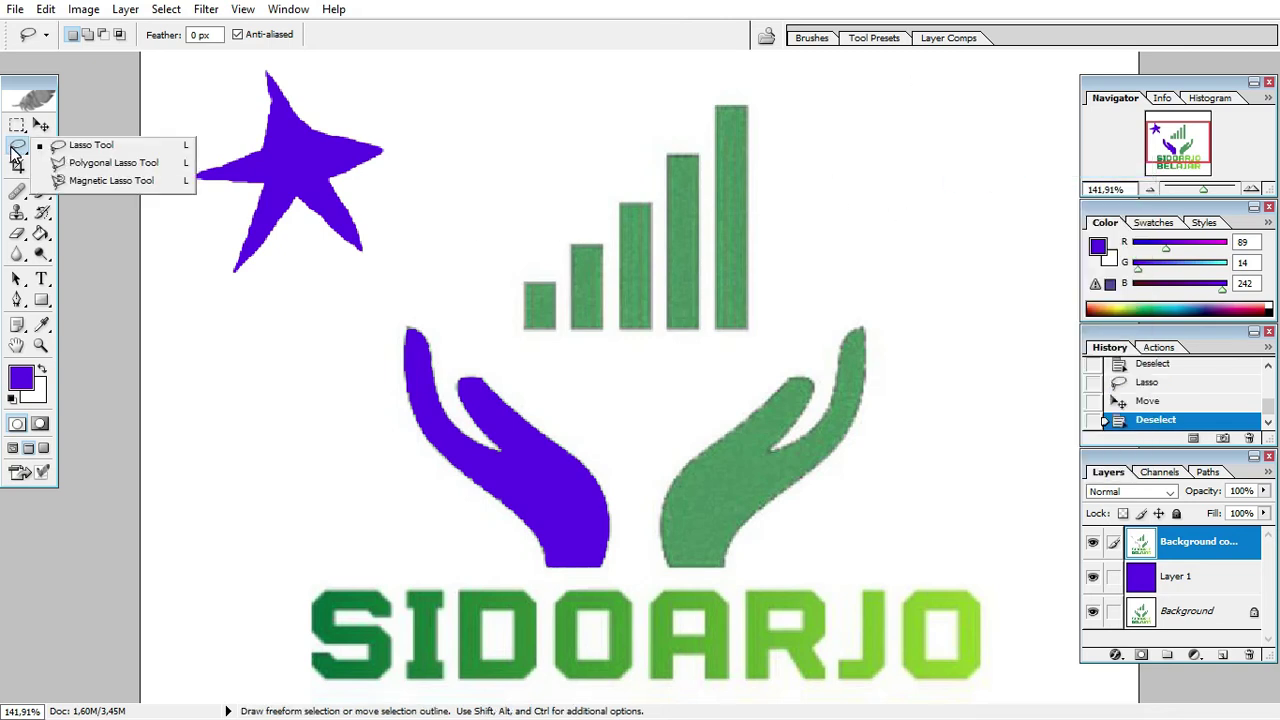
pyautogui.click(113, 163)
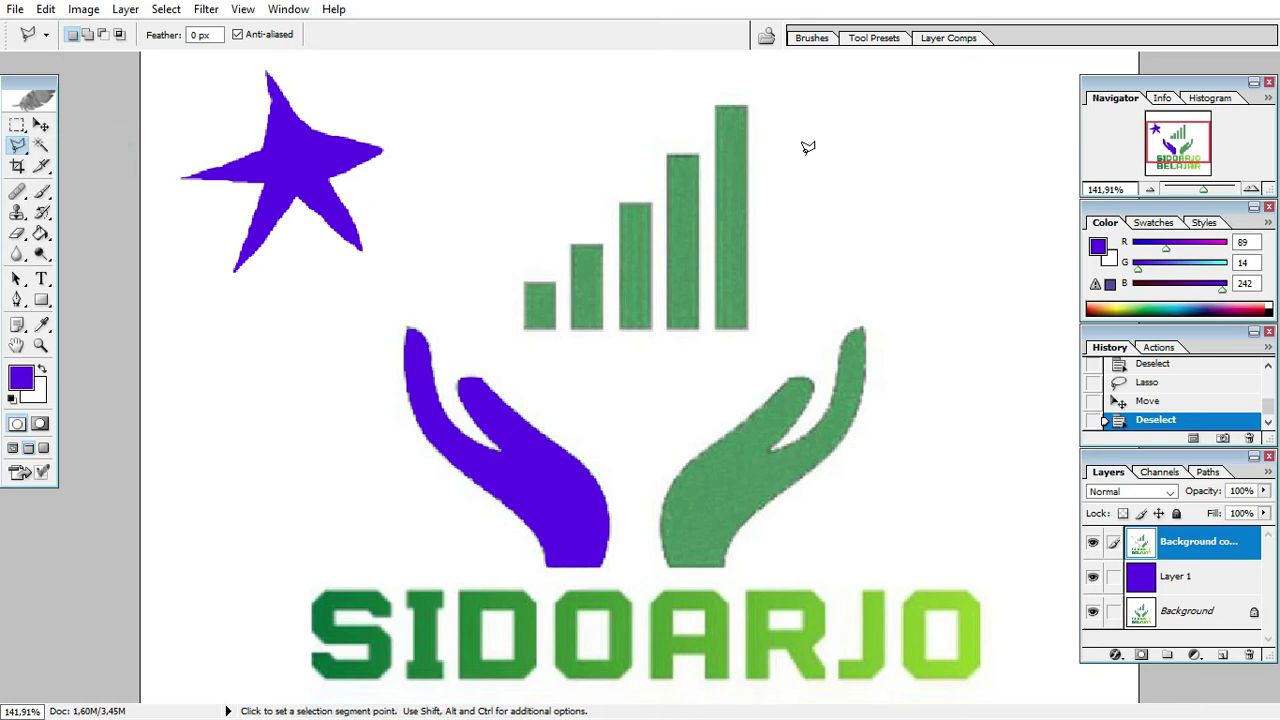
pyautogui.click(856, 106)
pyautogui.click(821, 188)
pyautogui.click(977, 216)
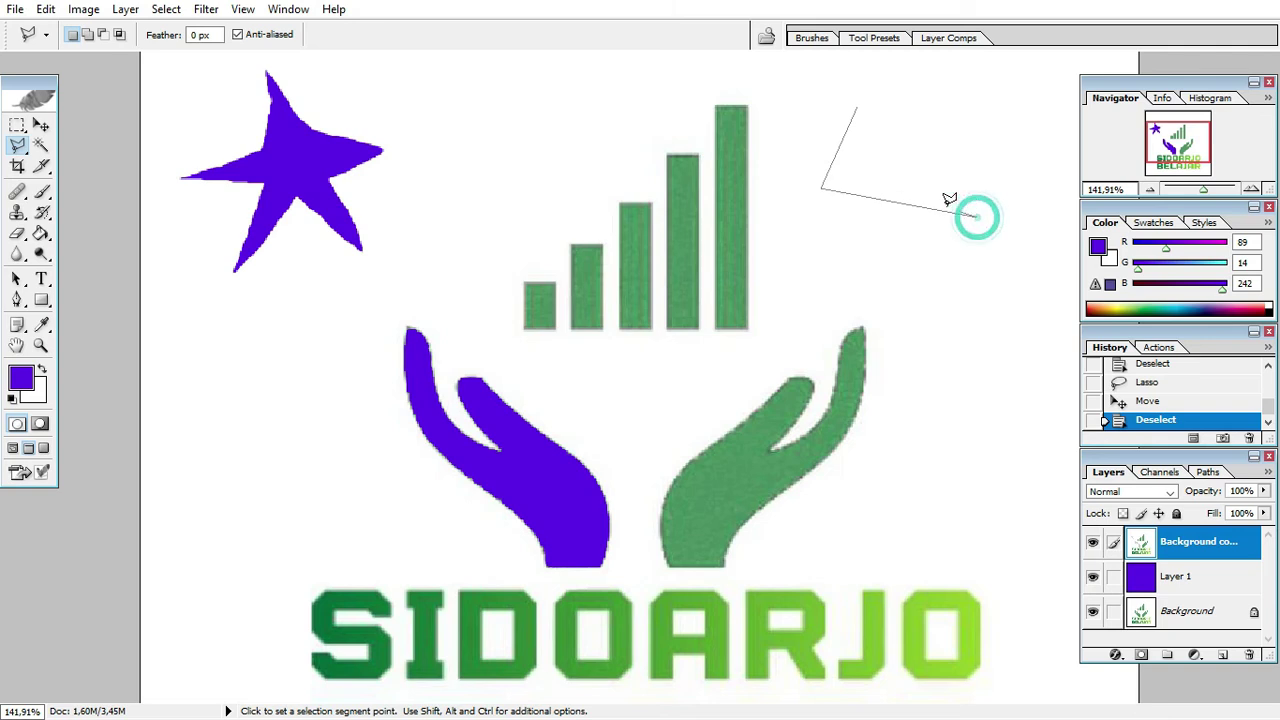
pyautogui.click(900, 160)
pyautogui.click(945, 89)
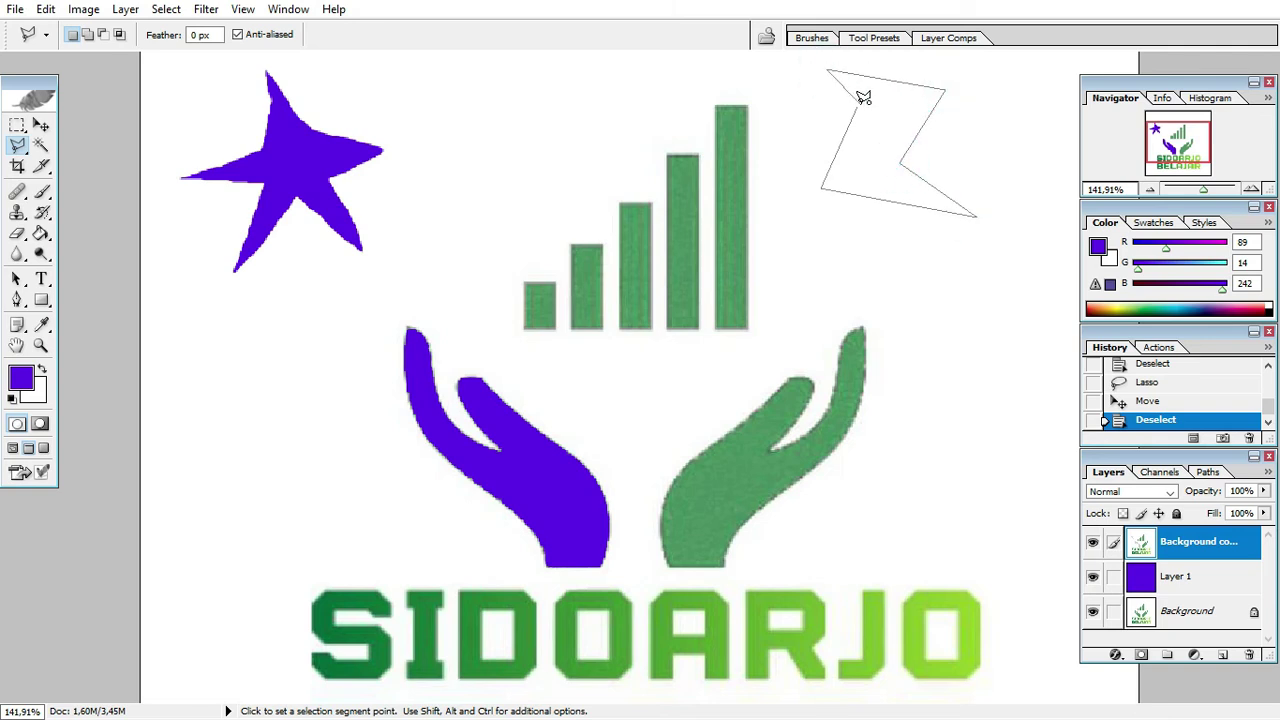
pyautogui.click(860, 104)
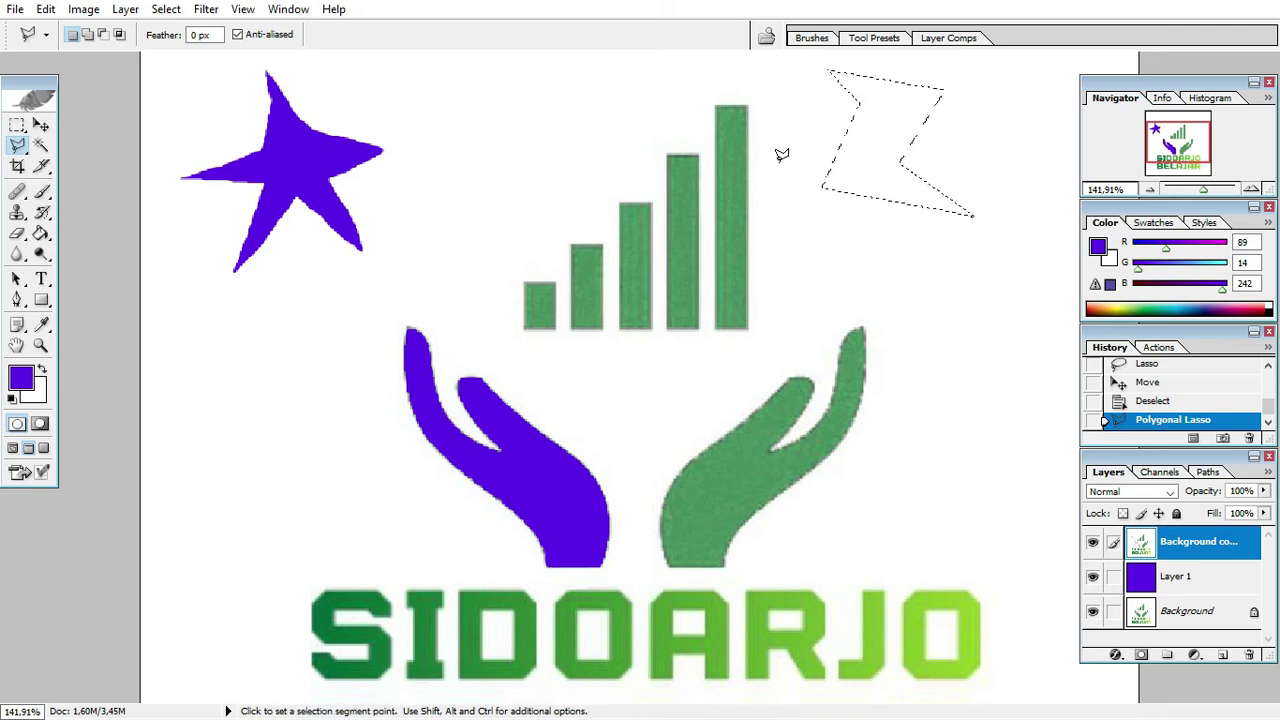
pyautogui.press('Delete')
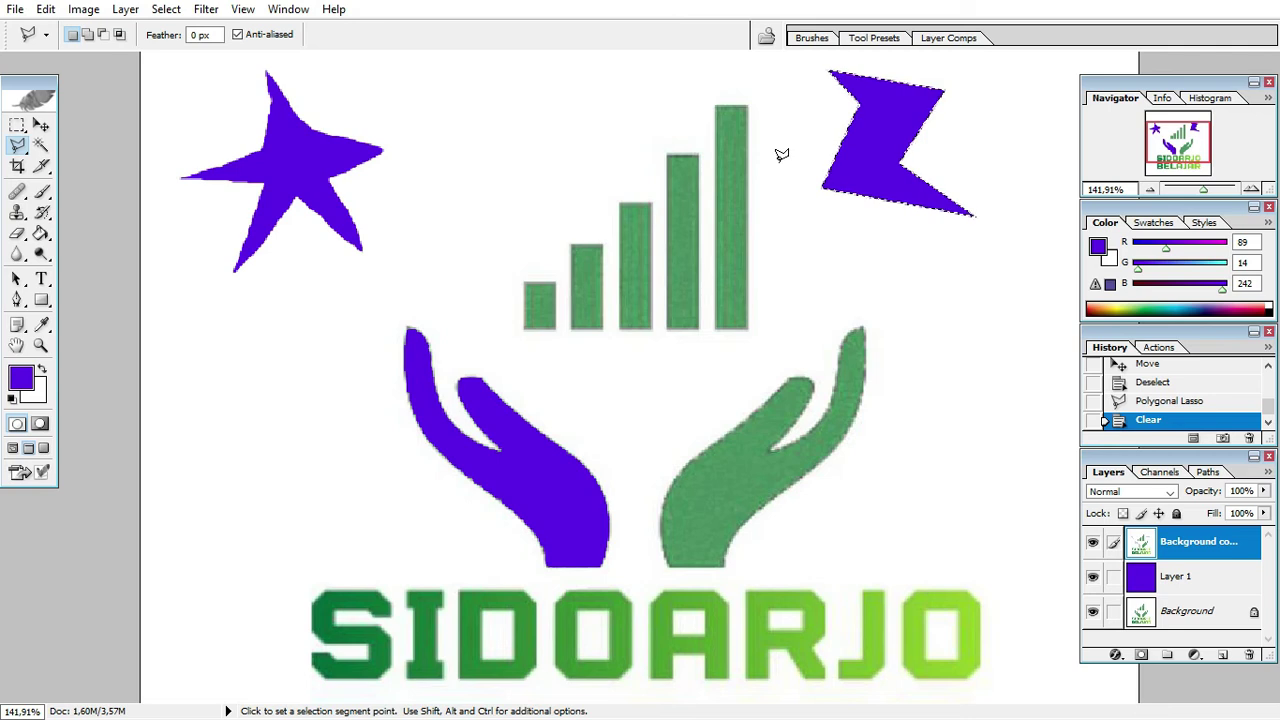
# - Undo the zigzag's clearing and move the selected pixels down to just below their original place
pyautogui.click(46, 9)
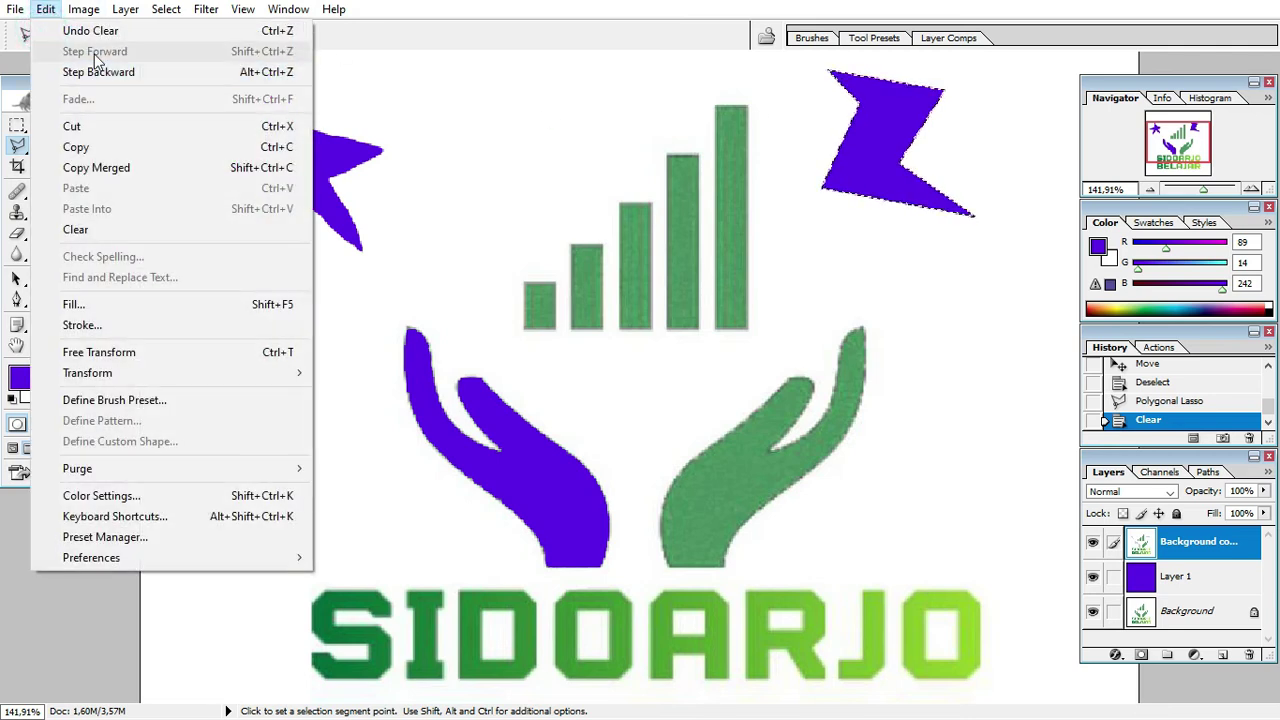
pyautogui.click(90, 31)
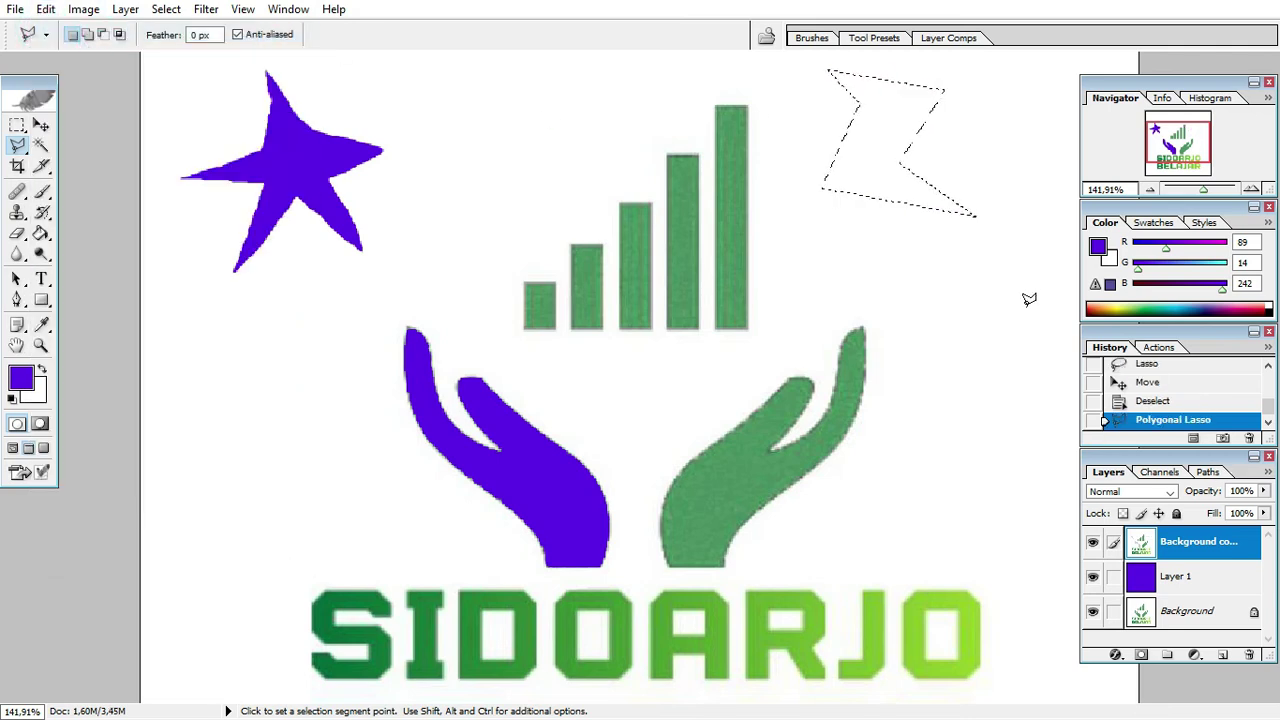
pyautogui.click(41, 124)
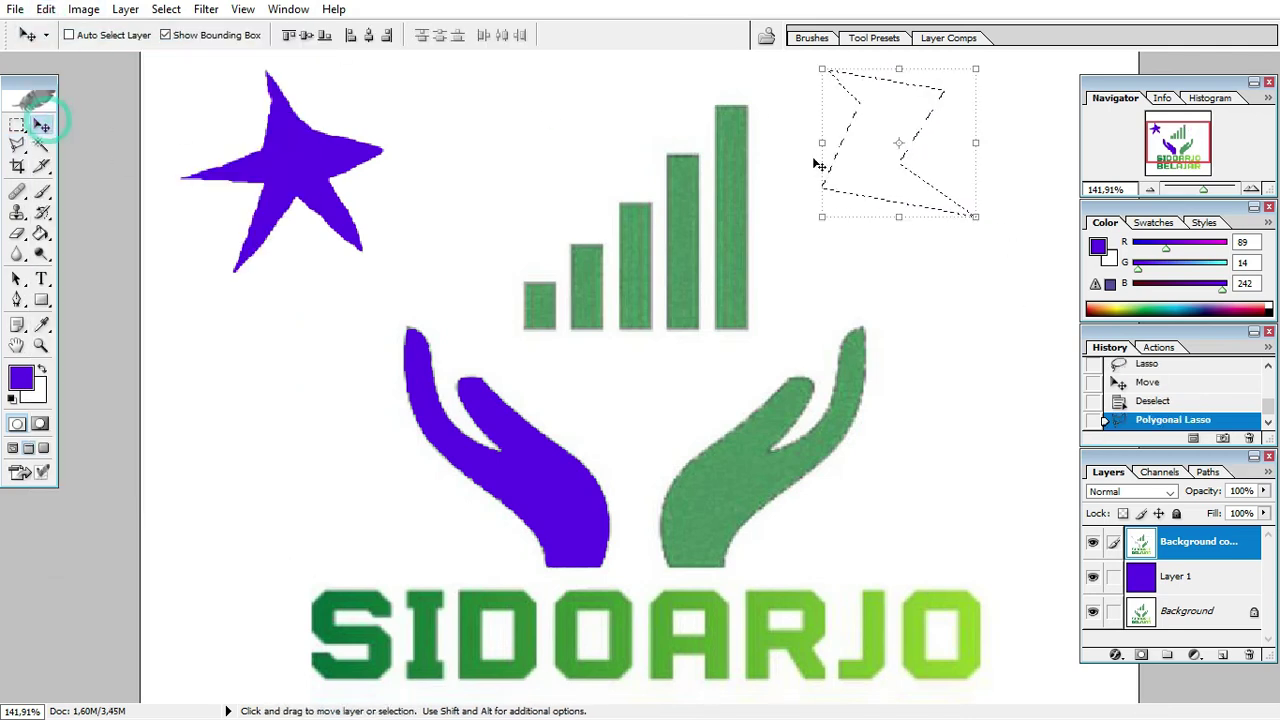
pyautogui.moveTo(872, 117); pyautogui.dragTo(934, 266)
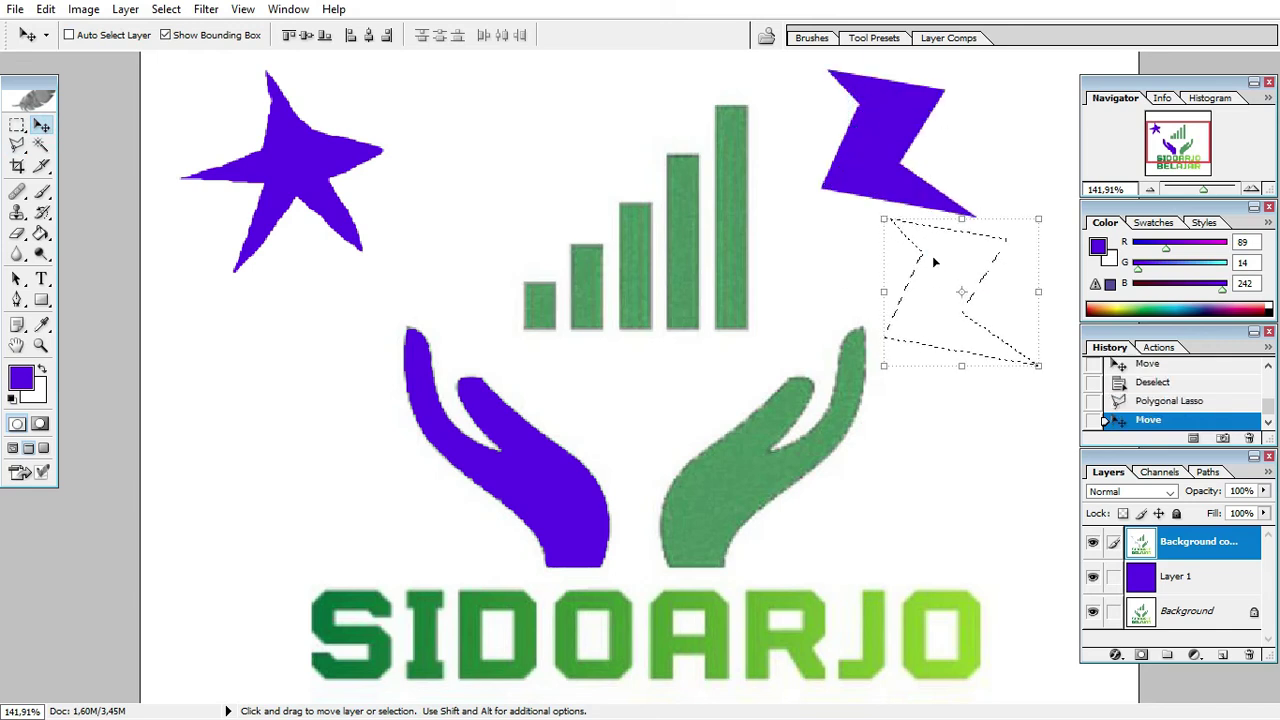
# - Switch to the Rectangular Marquee Tool and deselect the zigzag selection
pyautogui.rightClick(950, 254)
pyautogui.click(944, 256)
pyautogui.click(17, 124)
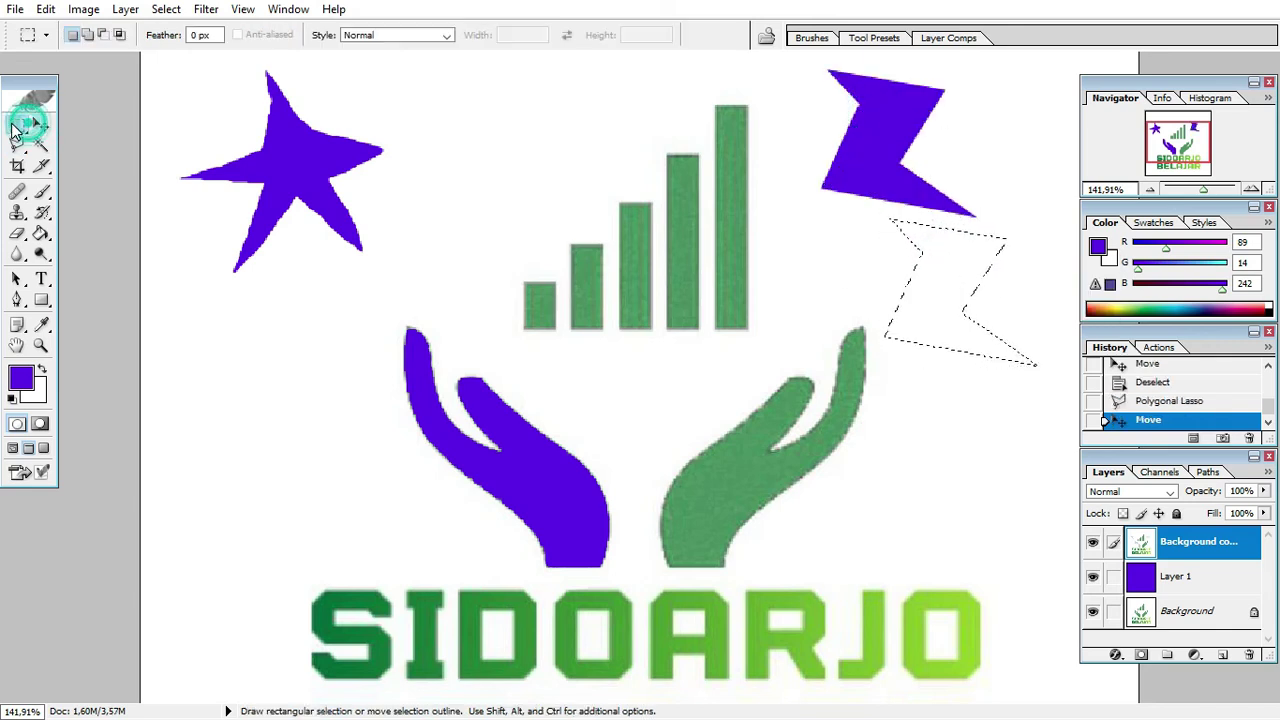
pyautogui.rightClick(929, 271)
pyautogui.click(955, 280)
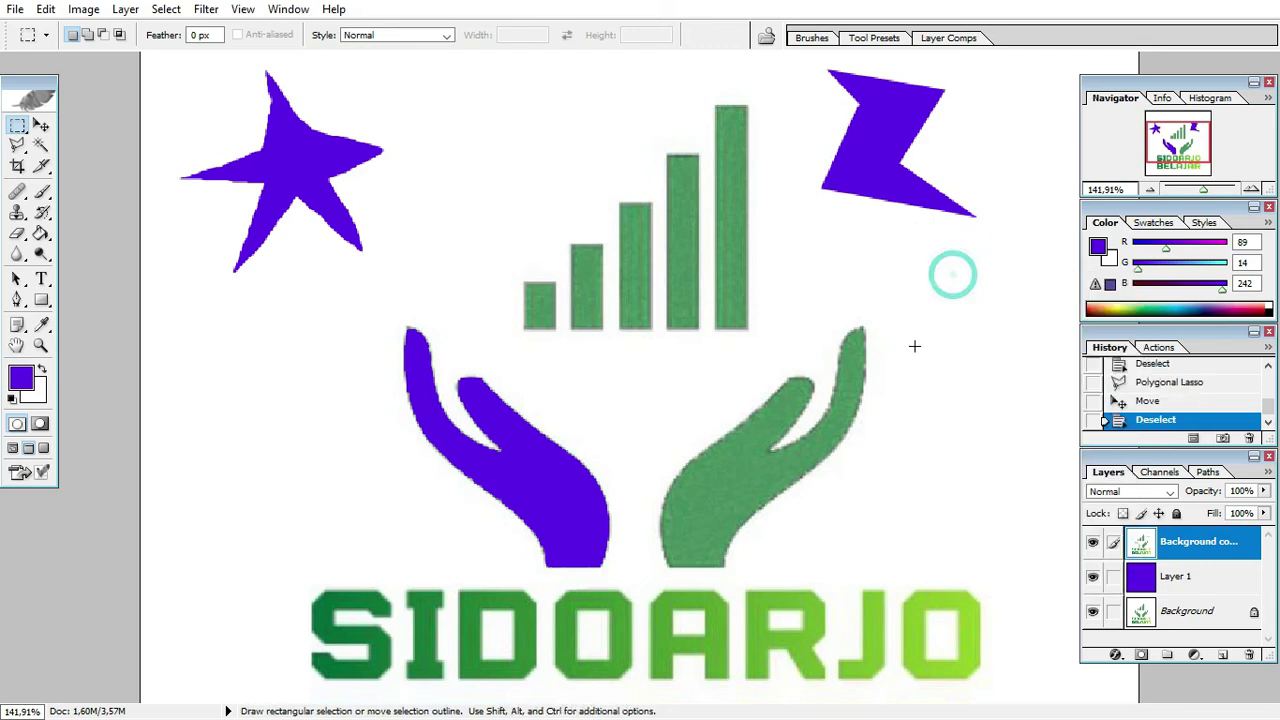
# - Trace the green right hand with the Magnetic Lasso Tool, close the outline at its starting point, and clear the selection
pyautogui.click(18, 146)
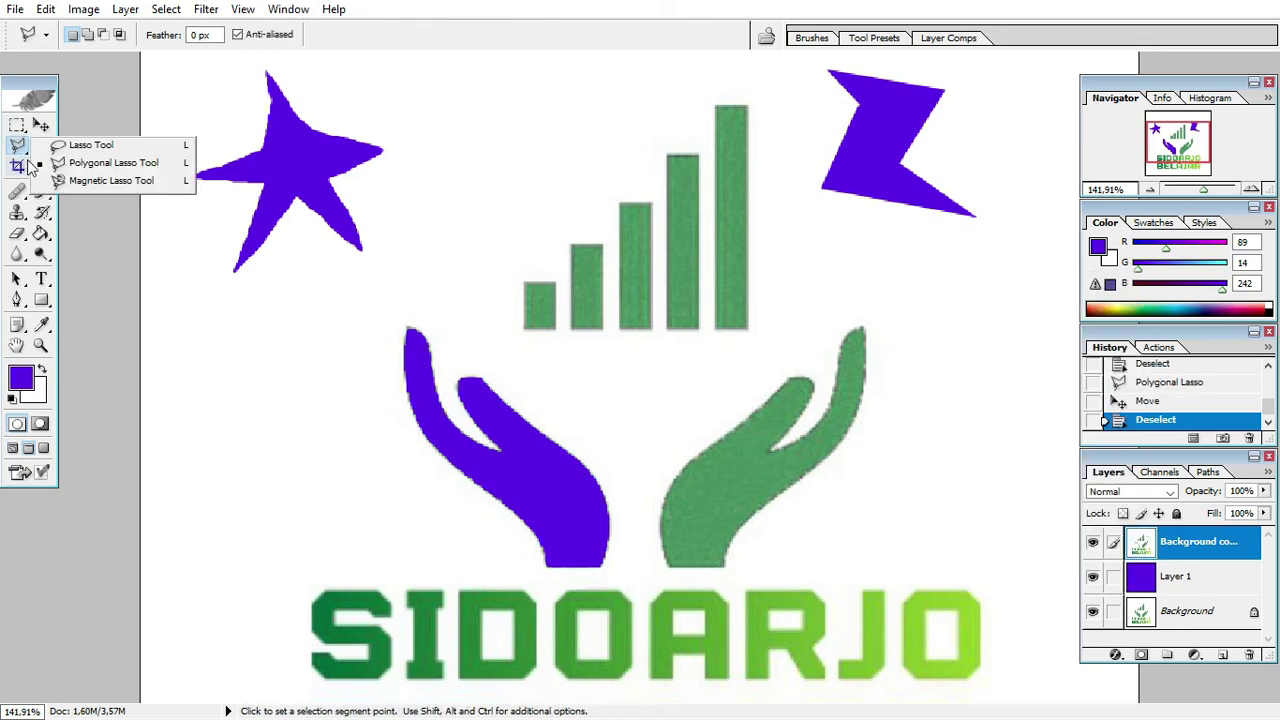
pyautogui.click(130, 183)
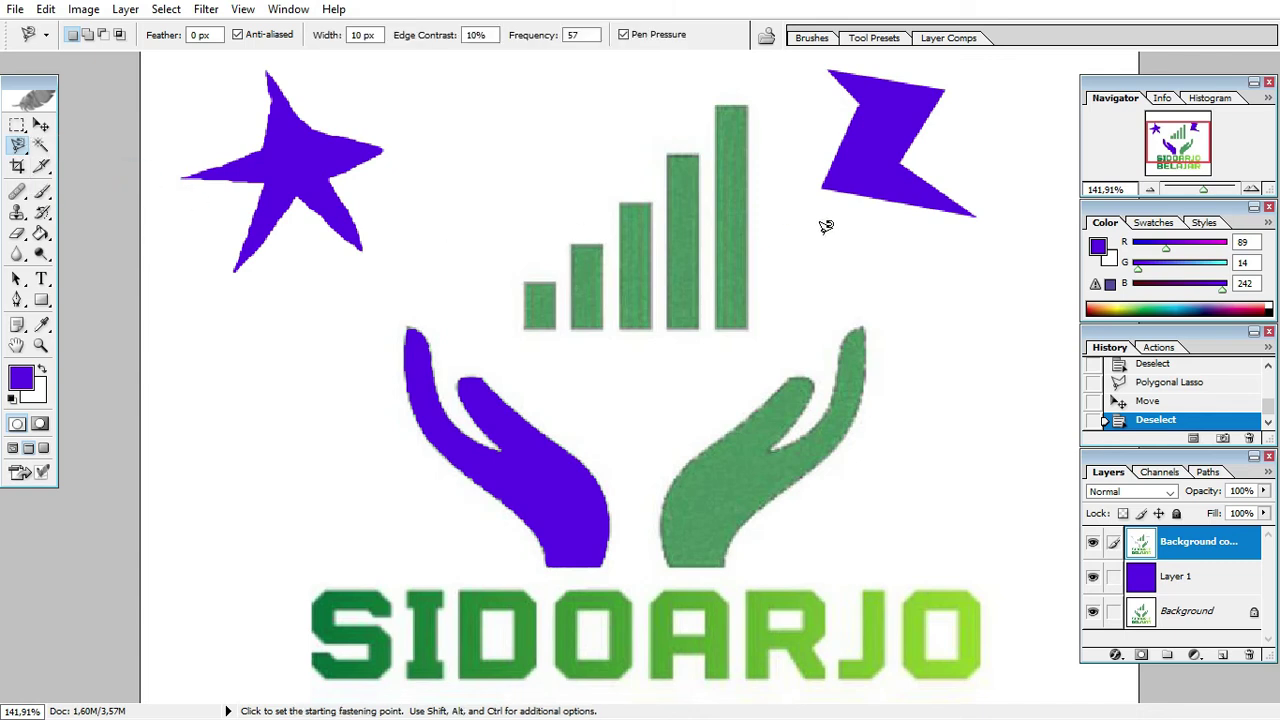
pyautogui.moveTo(1208, 197); pyautogui.dragTo(1216, 197)
pyautogui.moveTo(1181, 147); pyautogui.dragTo(1194, 157)
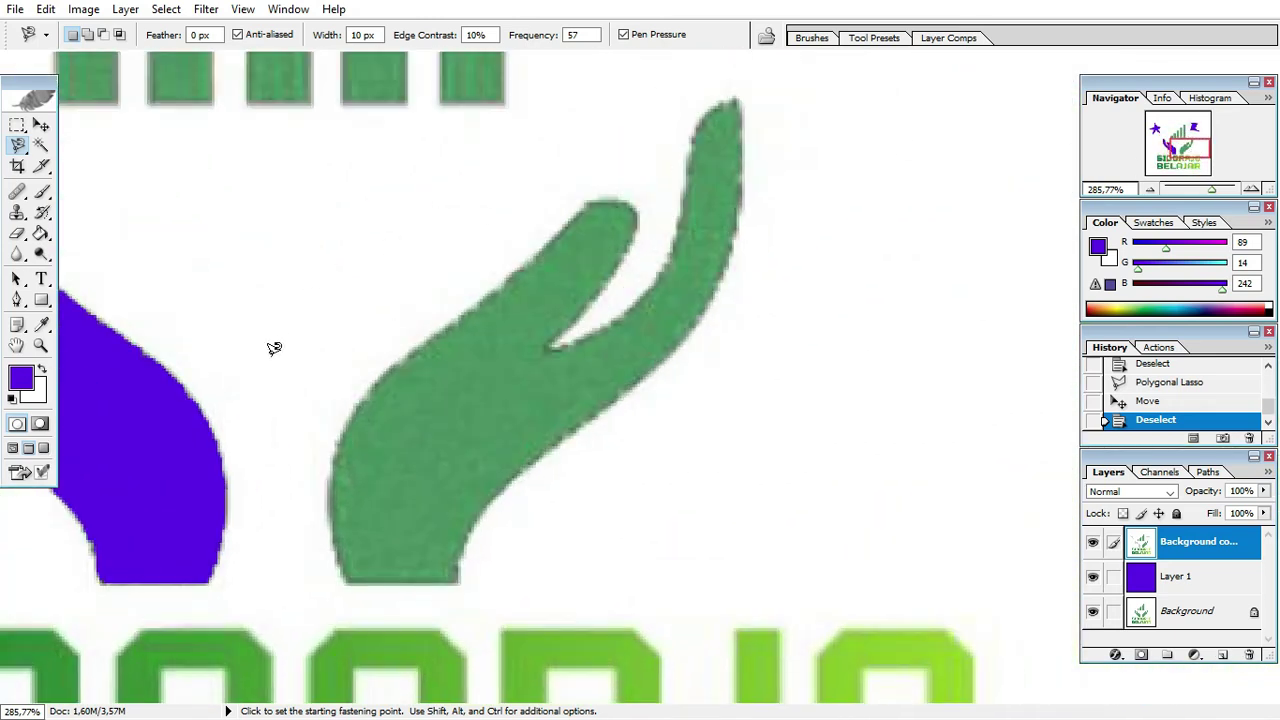
pyautogui.click(357, 393)
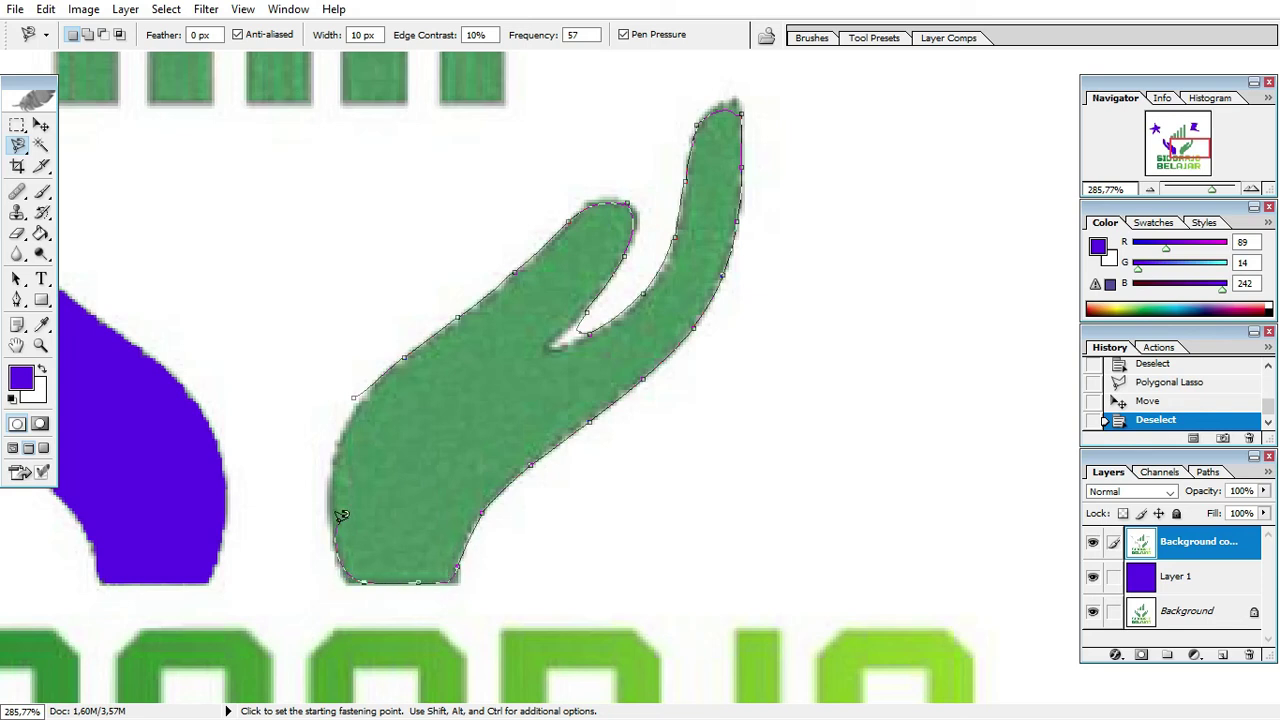
pyautogui.click(356, 395)
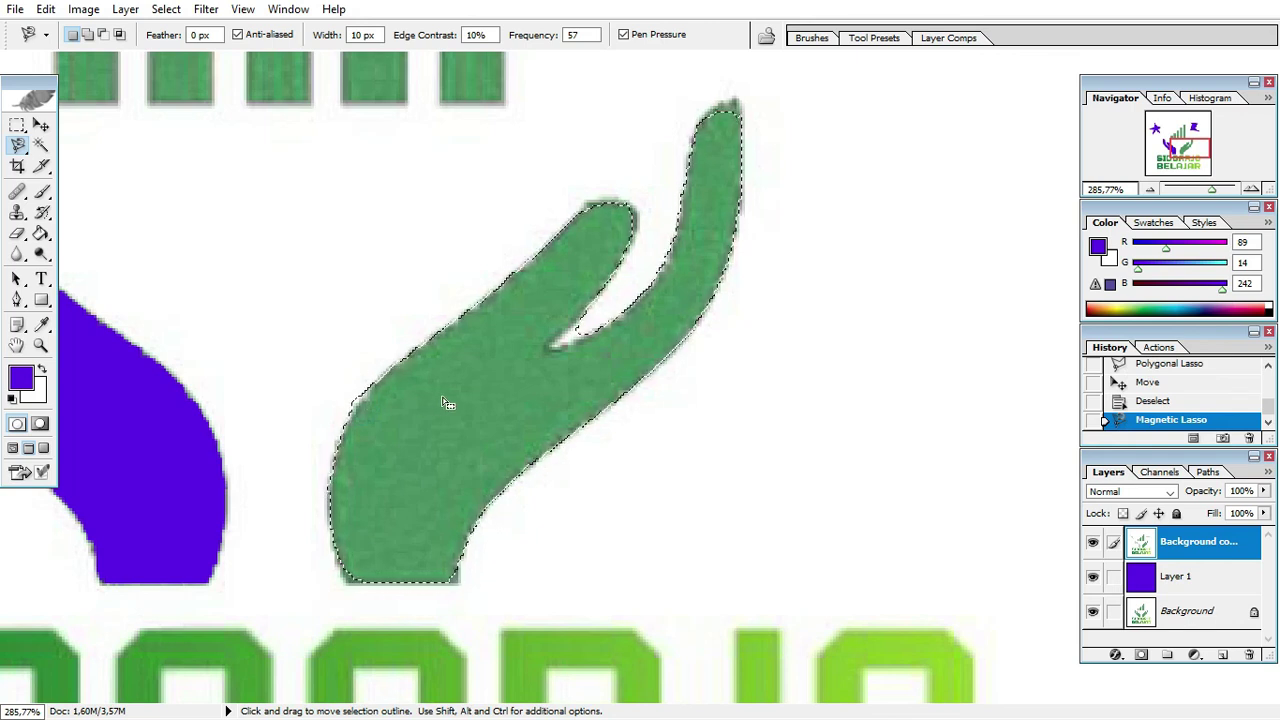
pyautogui.press('Delete')
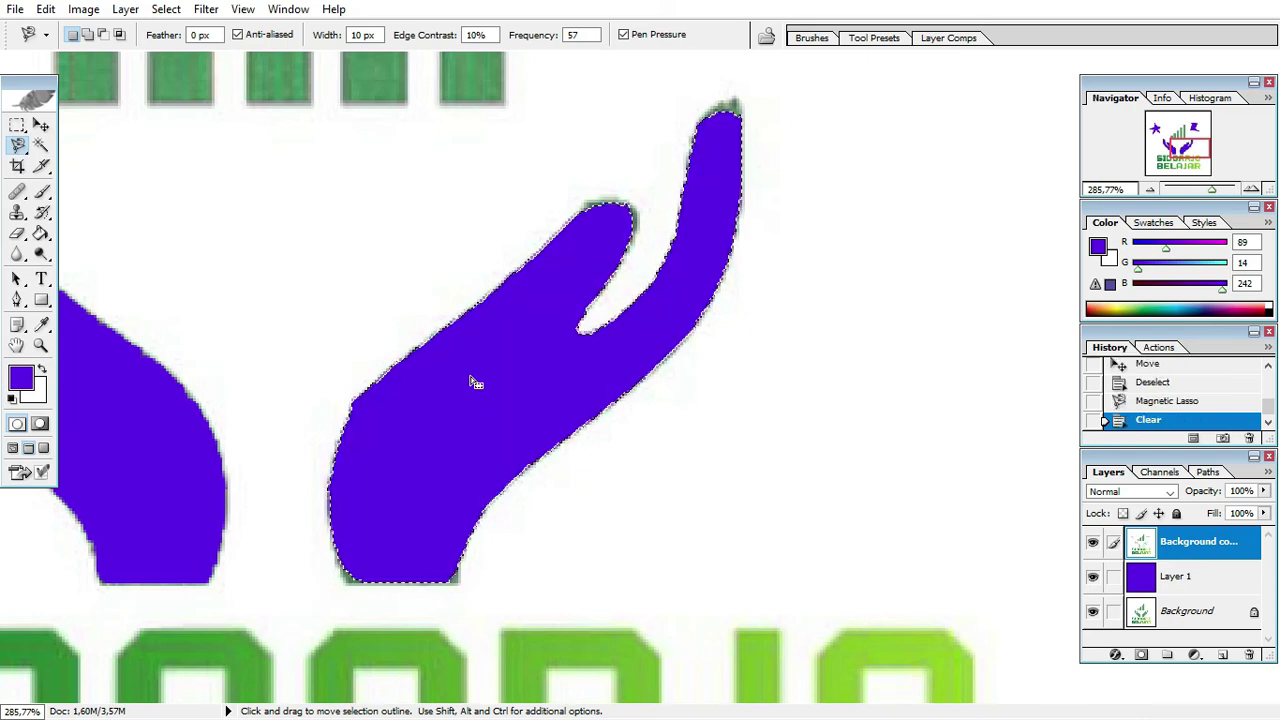
# - Deselect the selection around the right hand
pyautogui.rightClick(542, 325)
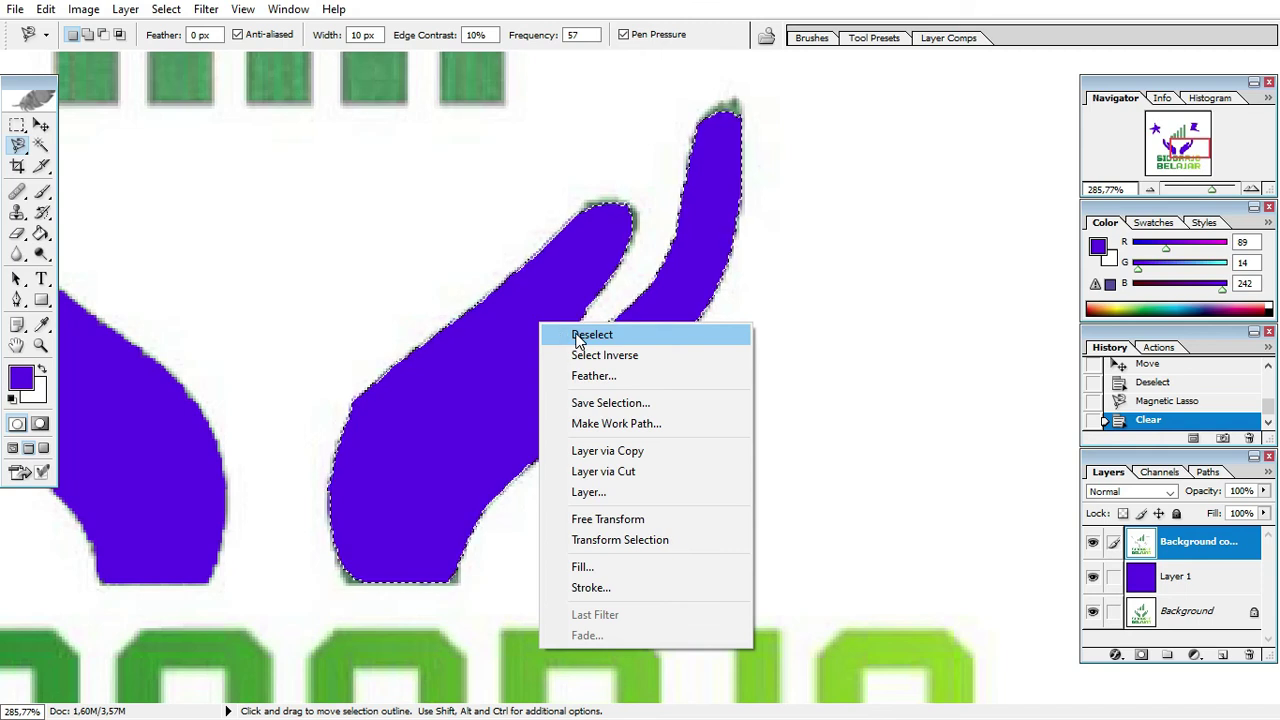
pyautogui.click(578, 341)
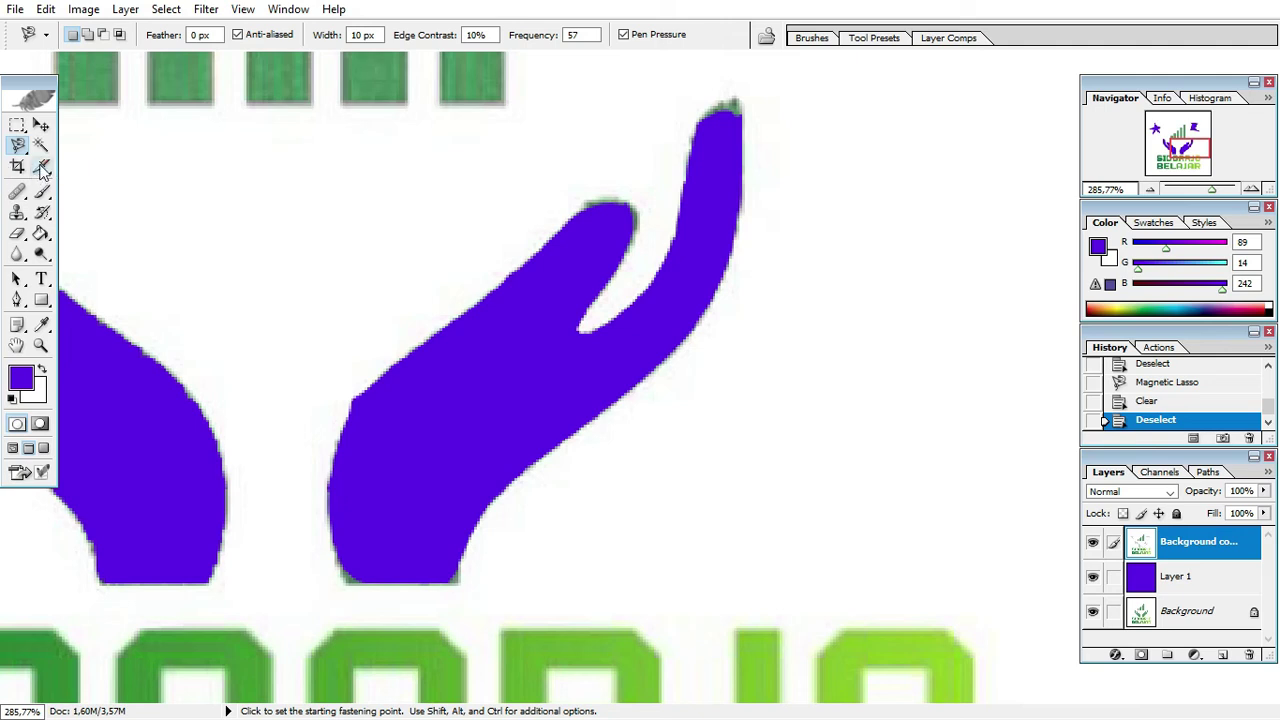
pyautogui.click(17, 128)
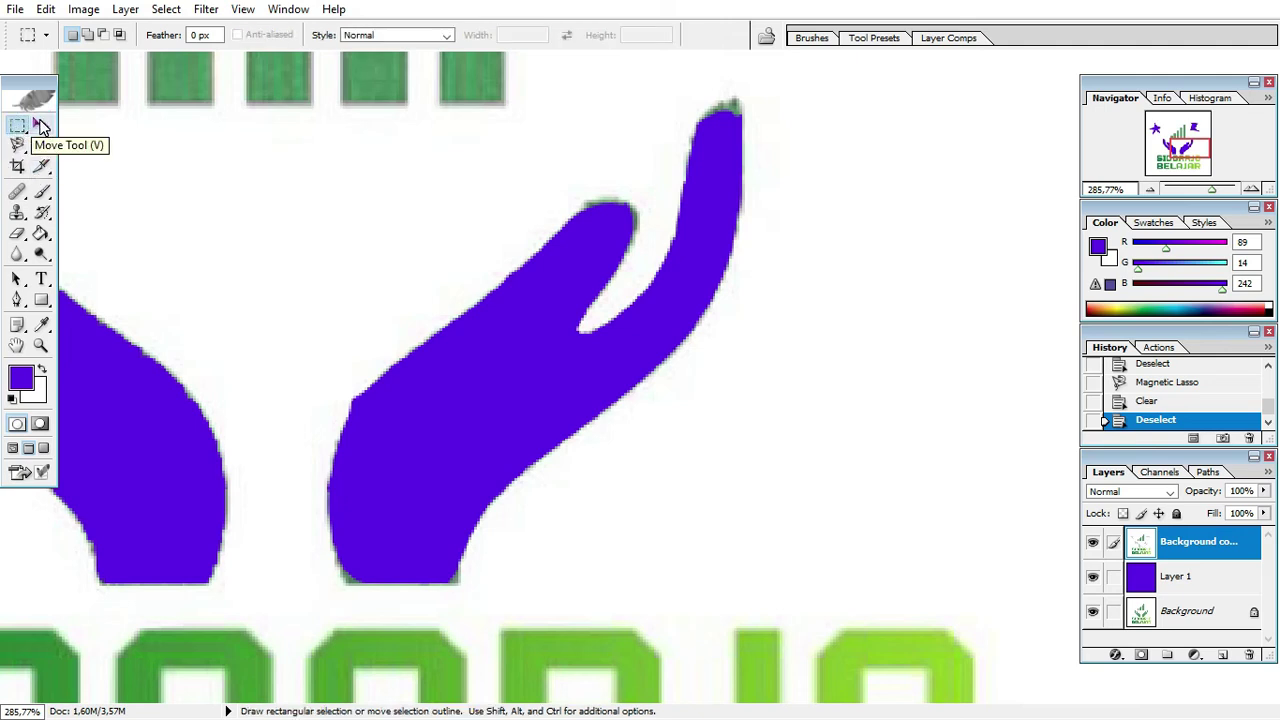
pyautogui.click(40, 125)
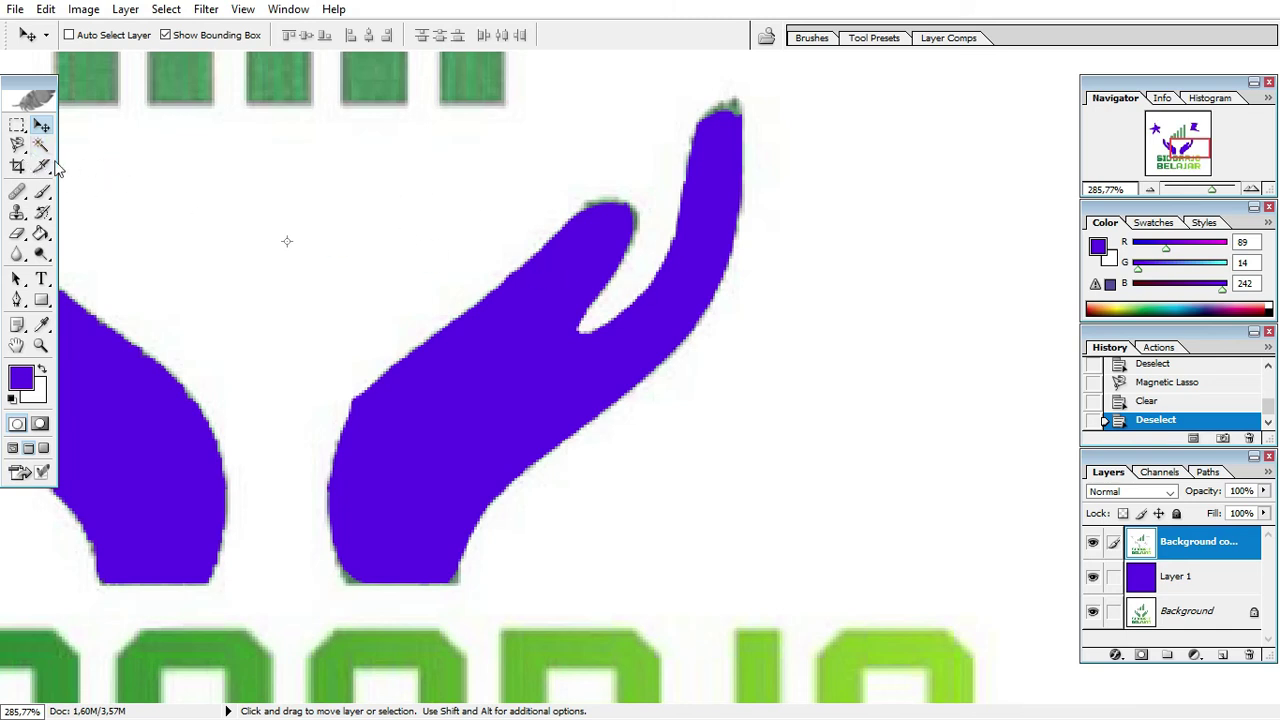
pyautogui.click(17, 145)
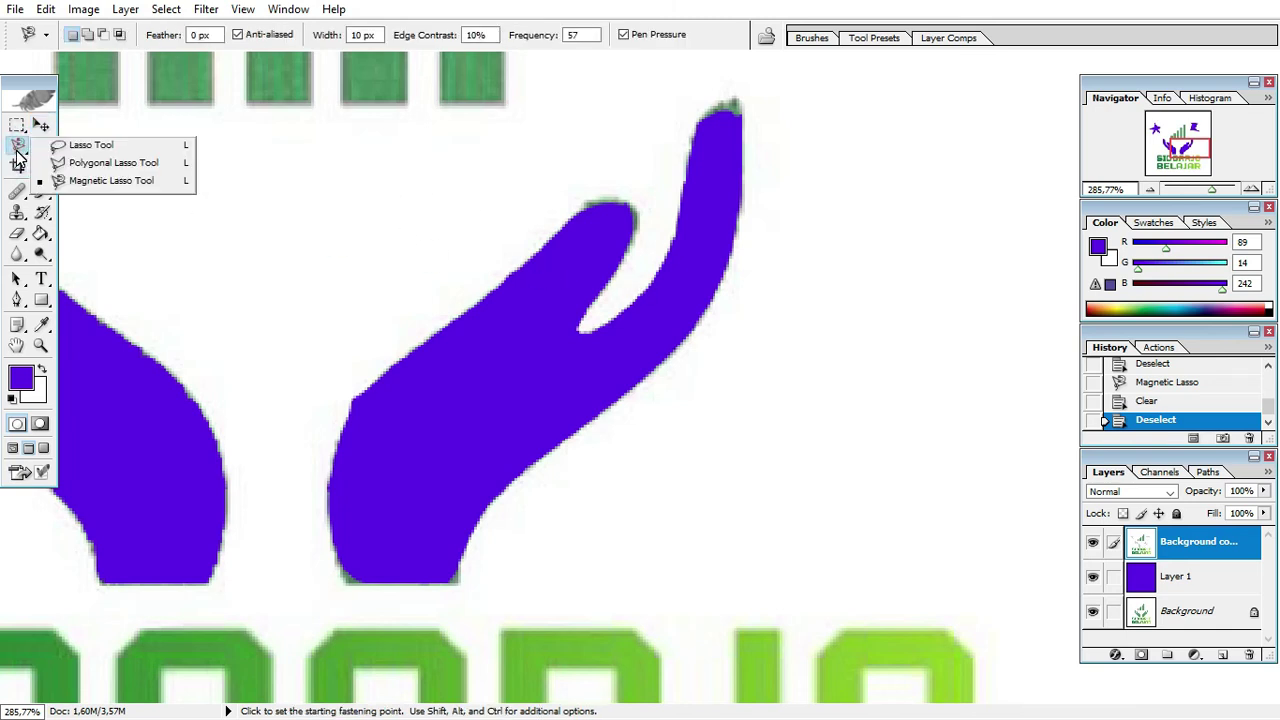
pyautogui.click(18, 148)
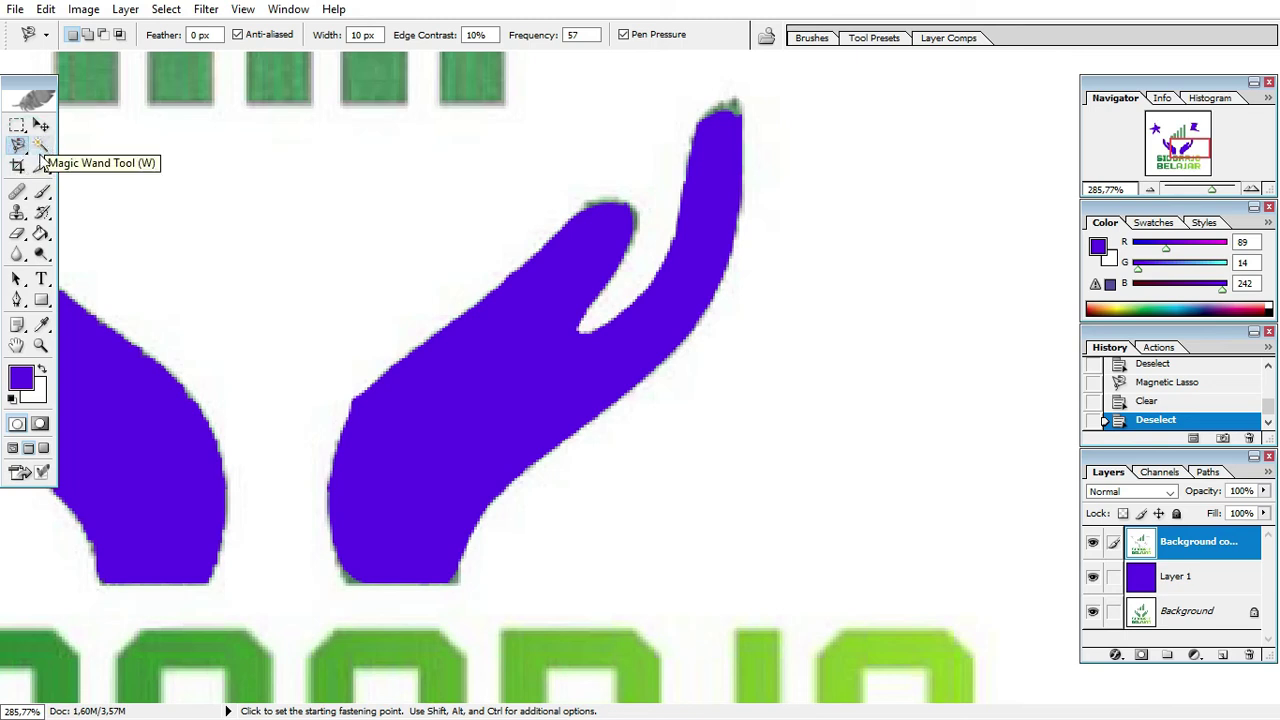
# - Switch to the Crop Tool with the whole logo canvas in view
pyautogui.click(18, 166)
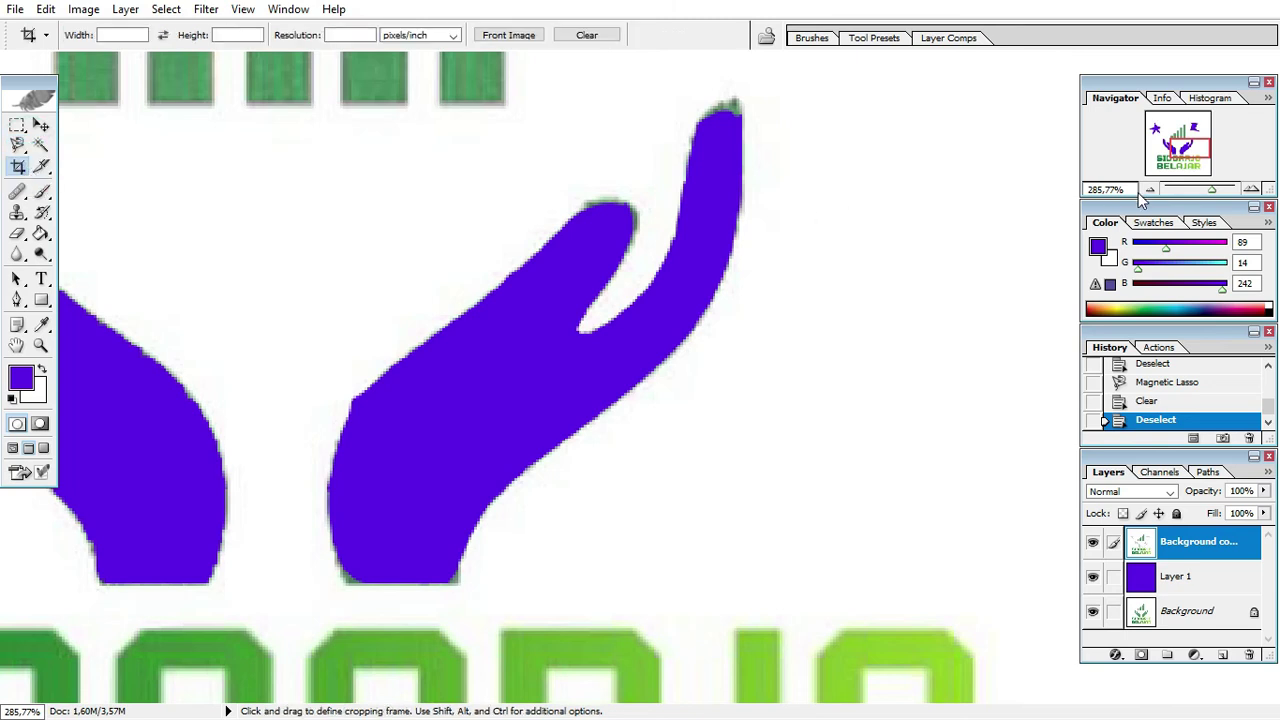
pyautogui.moveTo(1214, 194); pyautogui.dragTo(1201, 194)
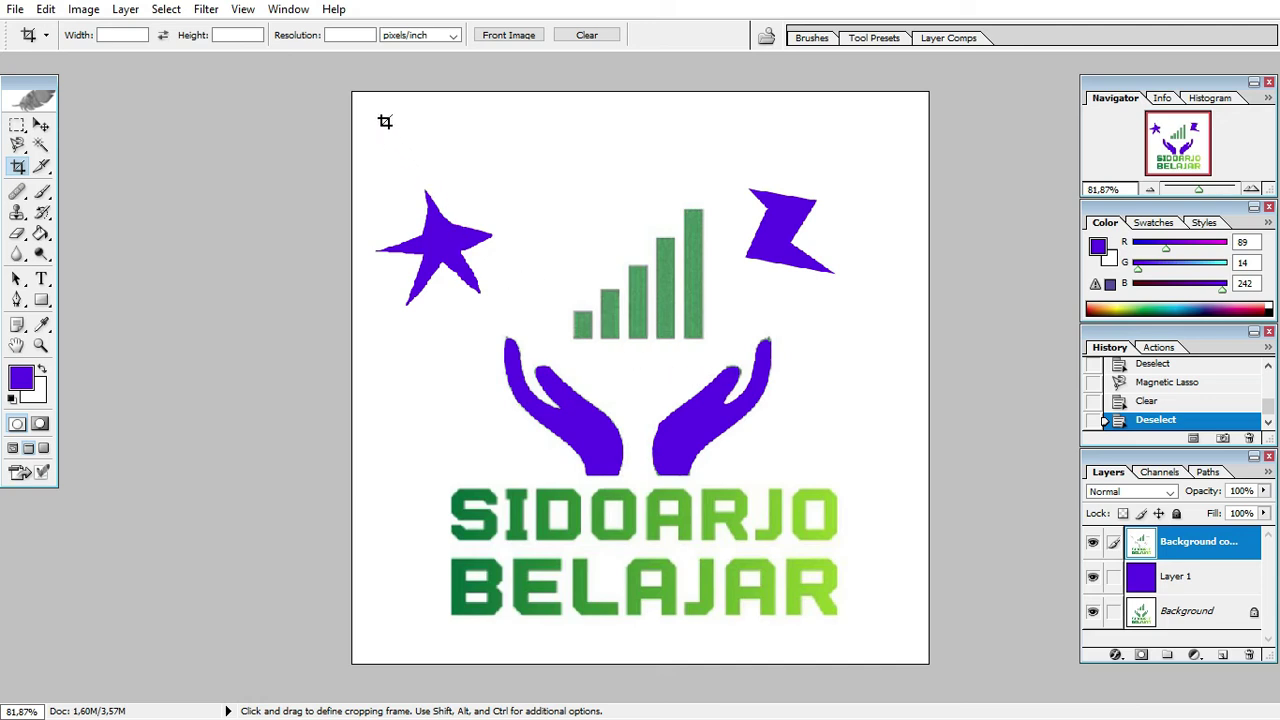
pyautogui.click(18, 167)
pyautogui.moveTo(486, 247); pyautogui.dragTo(884, 631)
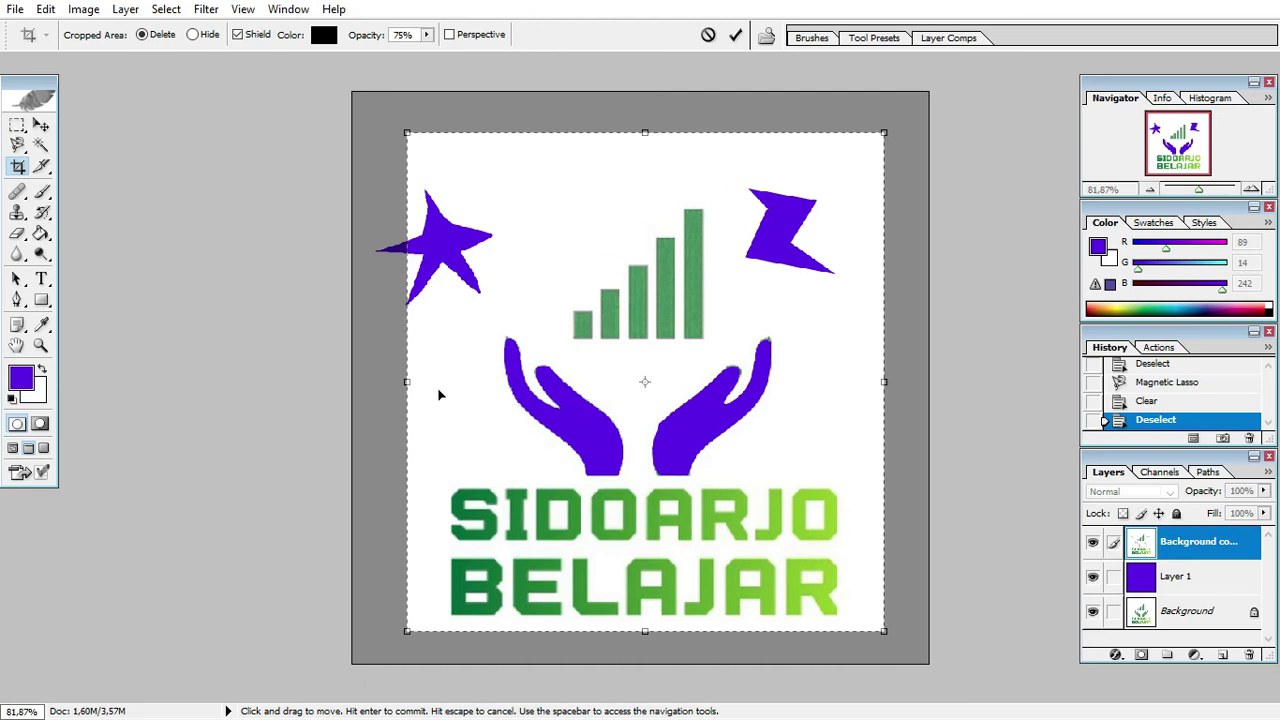
pyautogui.moveTo(409, 383)
pyautogui.mouseDown()
pyautogui.moveTo(466, 385)
pyautogui.moveTo(433, 386)
pyautogui.mouseUp()
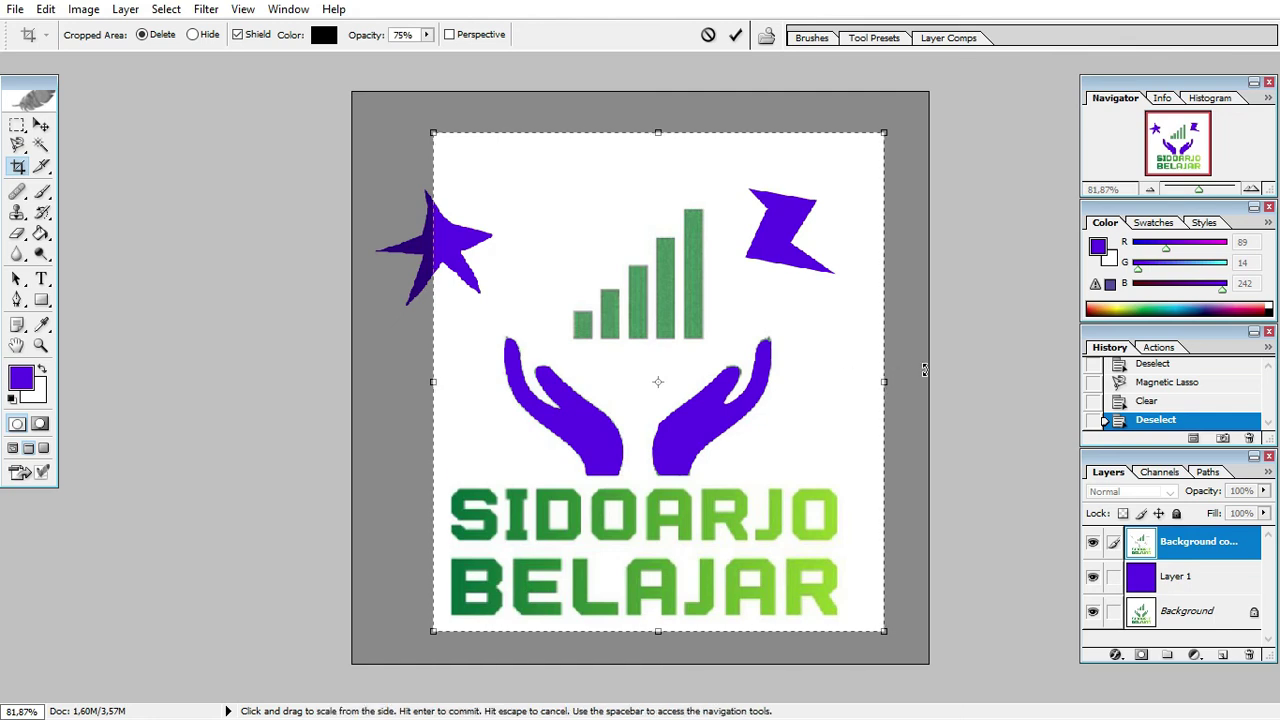
pyautogui.moveTo(849, 384); pyautogui.dragTo(847, 384)
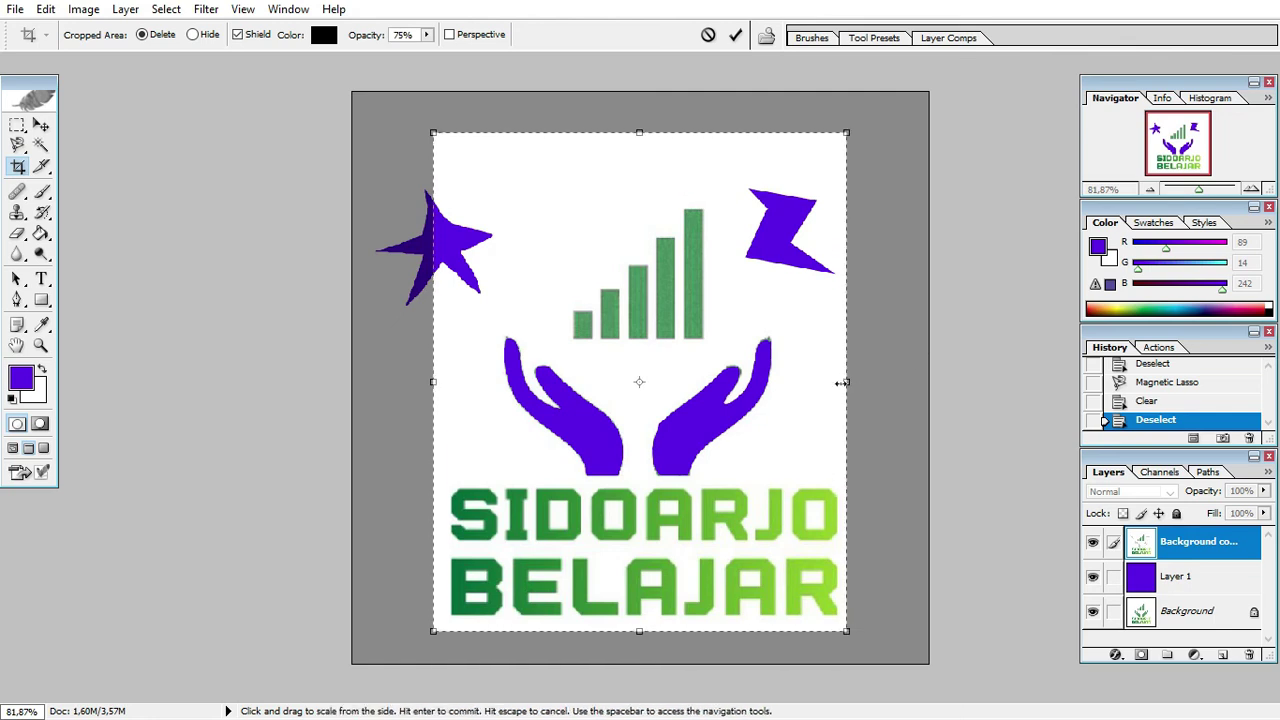
pyautogui.moveTo(640, 133); pyautogui.dragTo(641, 200)
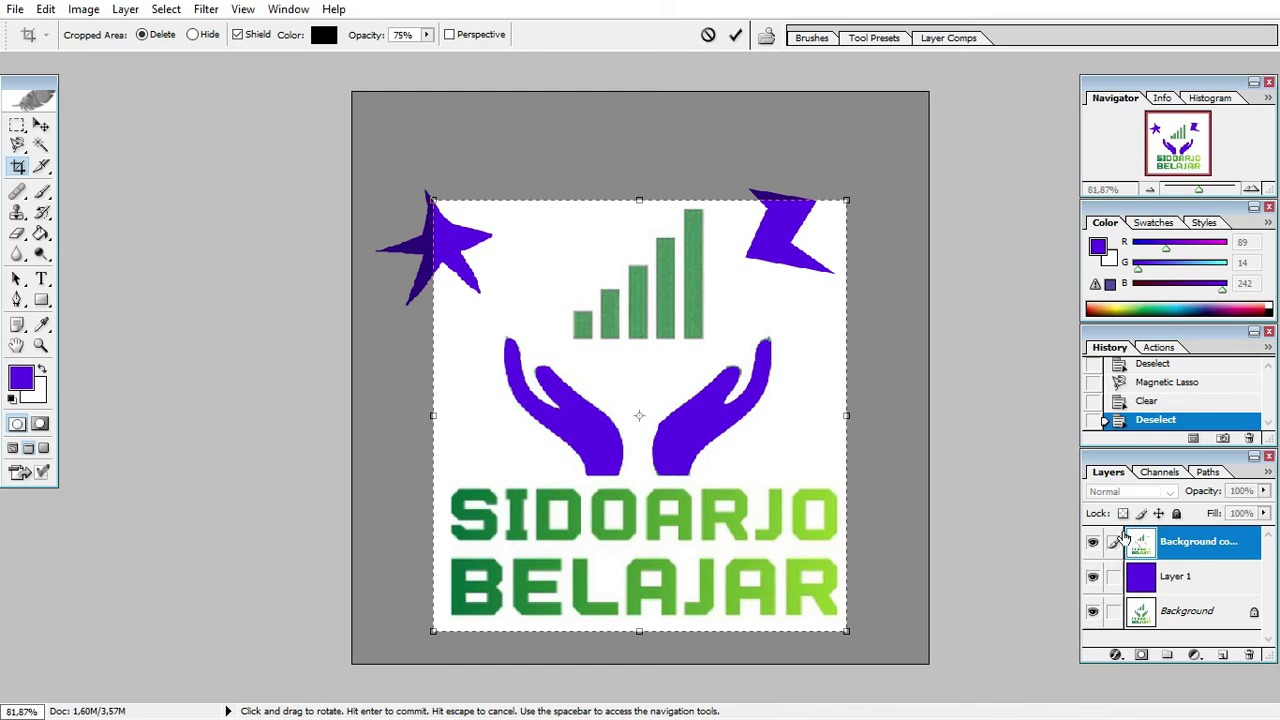
pyautogui.rightClick(777, 345)
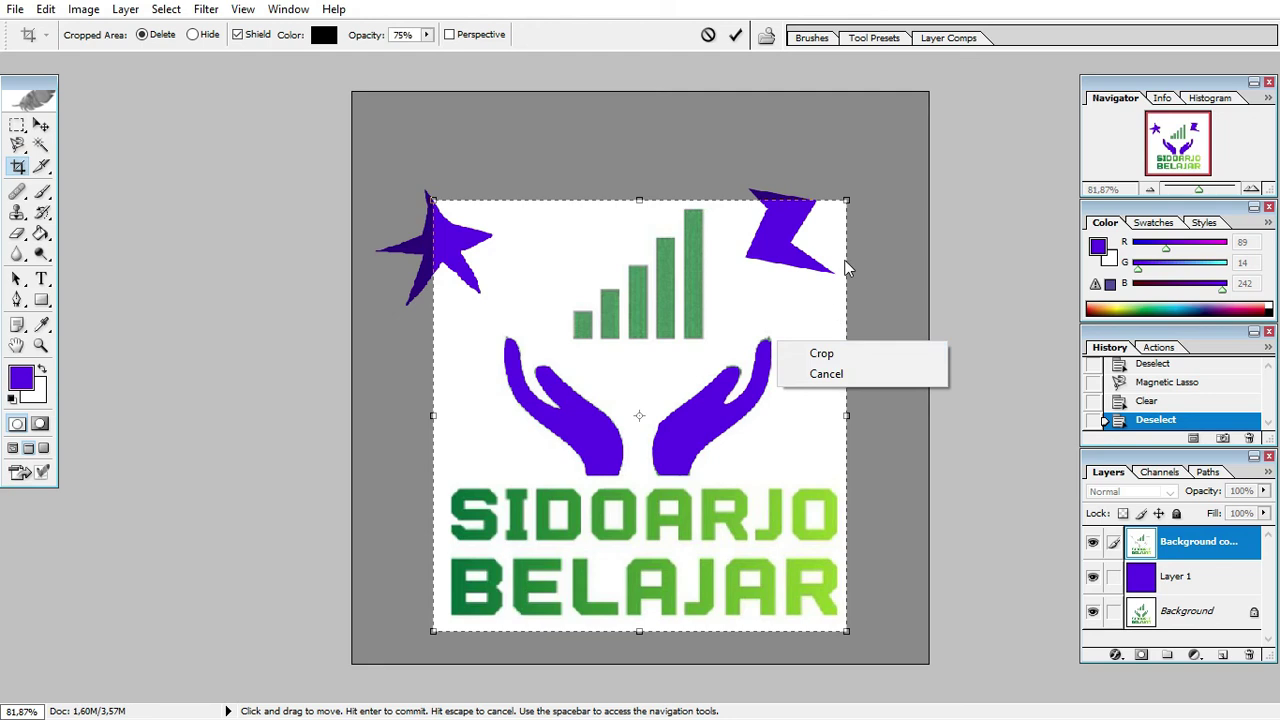
pyautogui.click(851, 375)
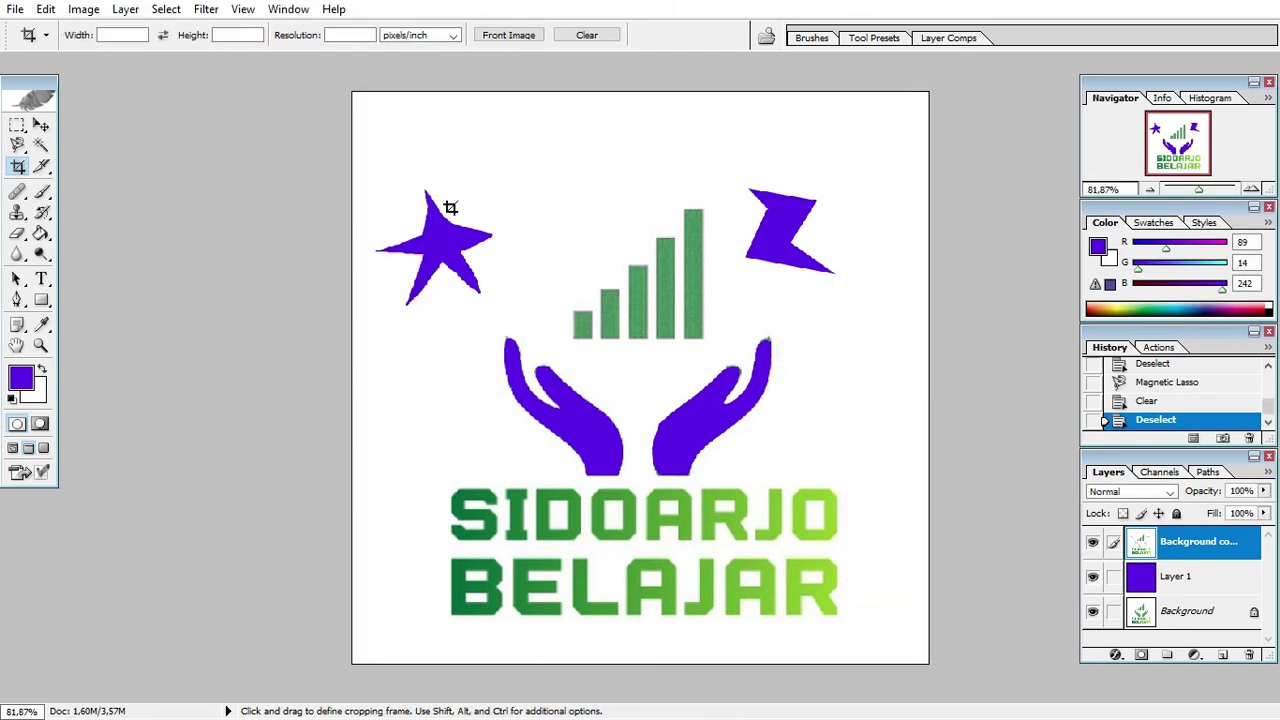
# - Crop the image closely around the bars, hands and SIDOARJO BELAJAR text, cutting off part of the star and the zigzag's upper edge
pyautogui.moveTo(416, 152); pyautogui.dragTo(865, 625)
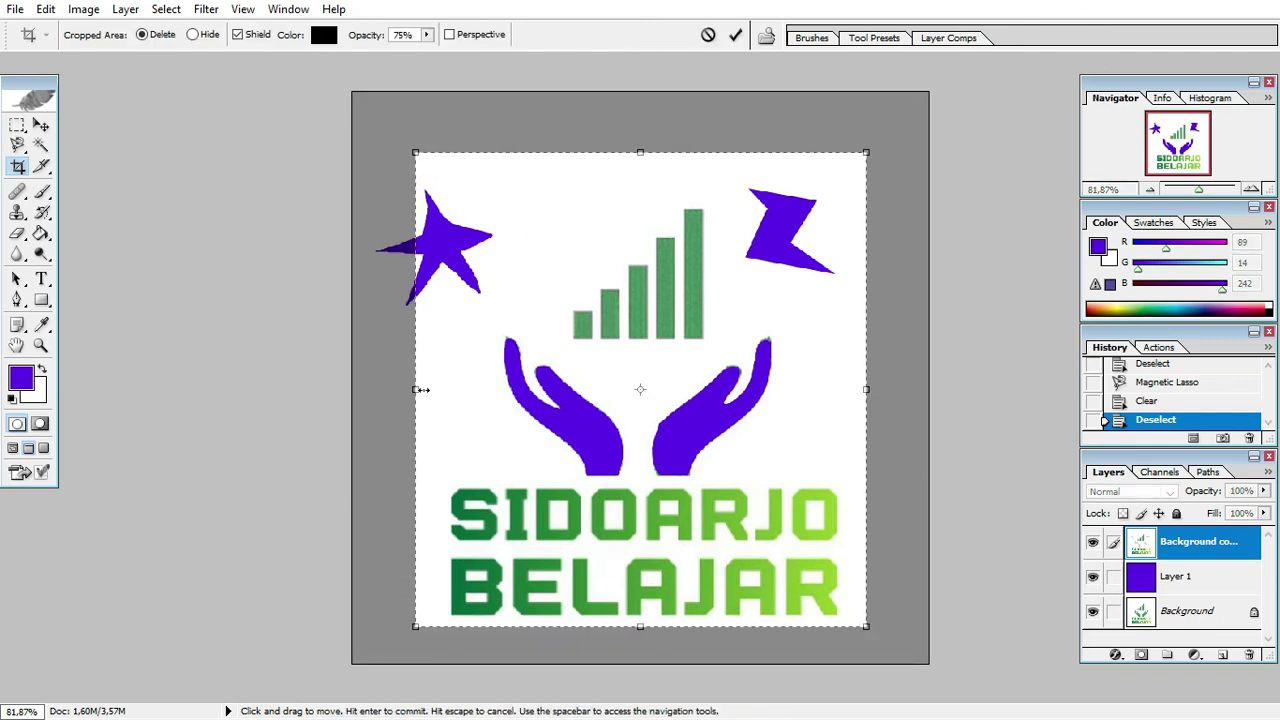
pyautogui.moveTo(415, 388); pyautogui.dragTo(438, 388)
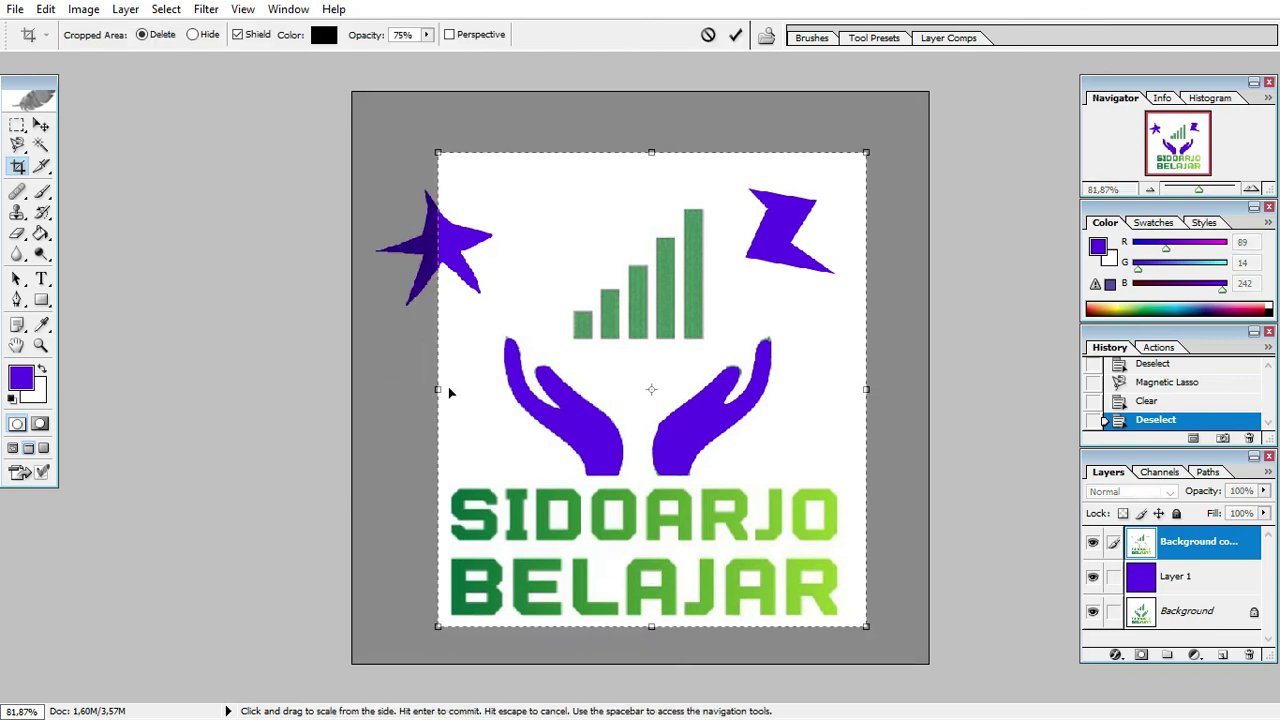
pyautogui.moveTo(865, 388); pyautogui.dragTo(849, 390)
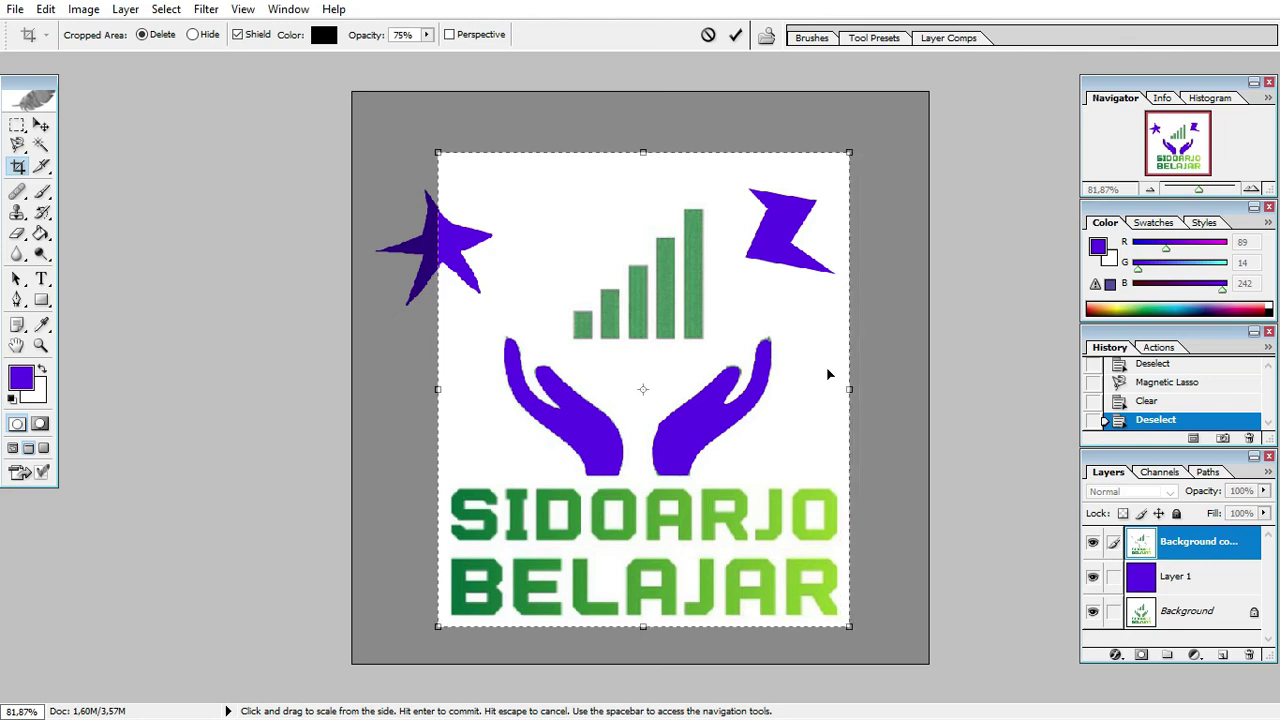
pyautogui.moveTo(642, 155); pyautogui.dragTo(642, 197)
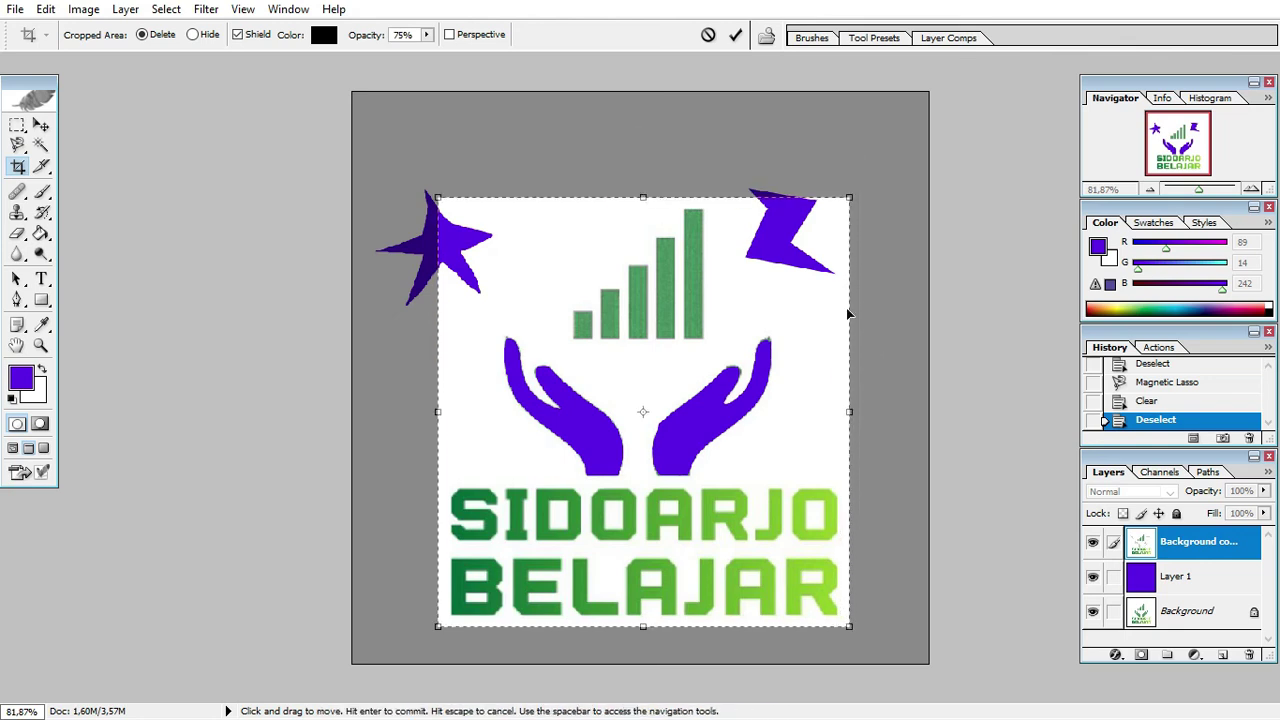
pyautogui.rightClick(792, 319)
pyautogui.click(865, 332)
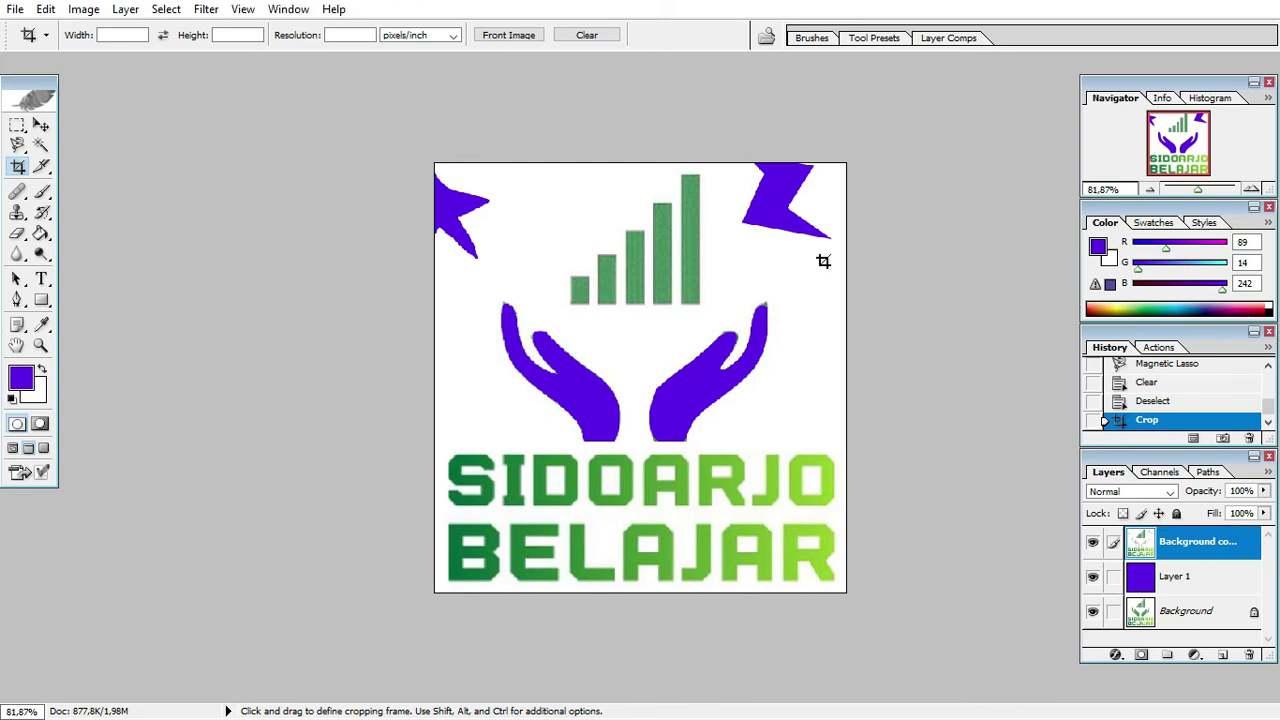
# - Undo the crop of the logo
pyautogui.click(84, 10)
pyautogui.click(80, 10)
pyautogui.click(45, 11)
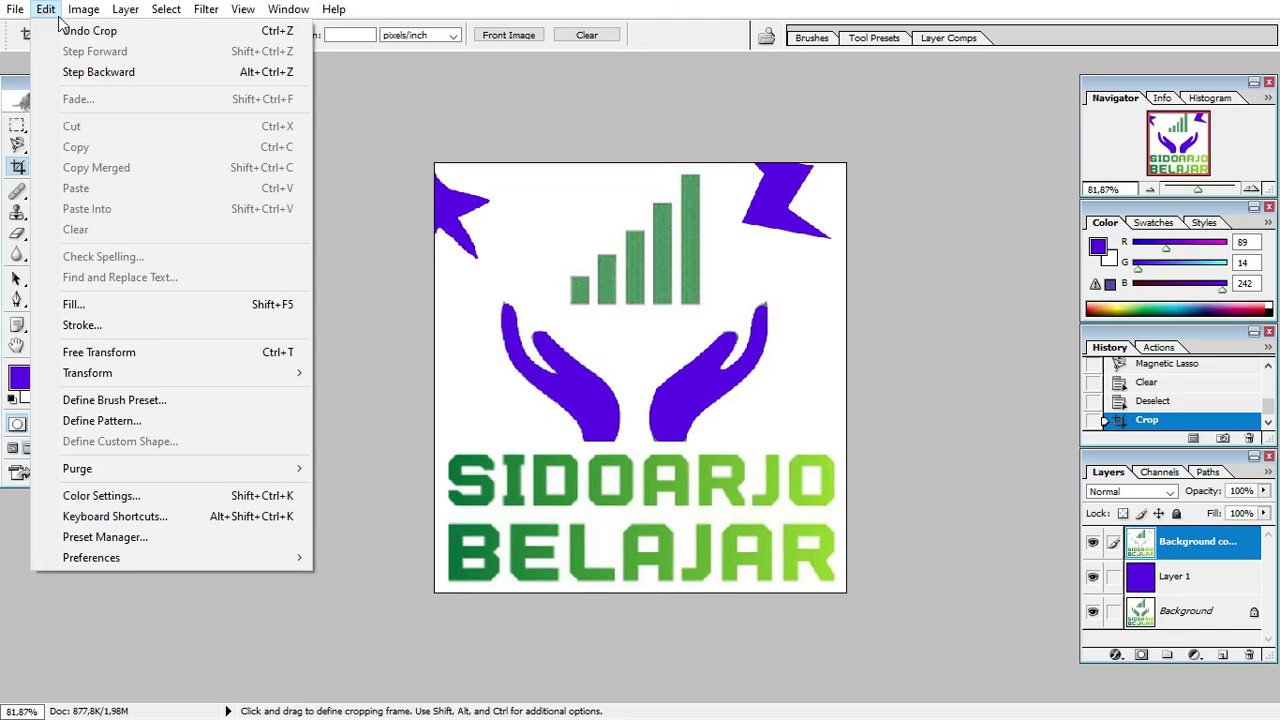
pyautogui.click(78, 34)
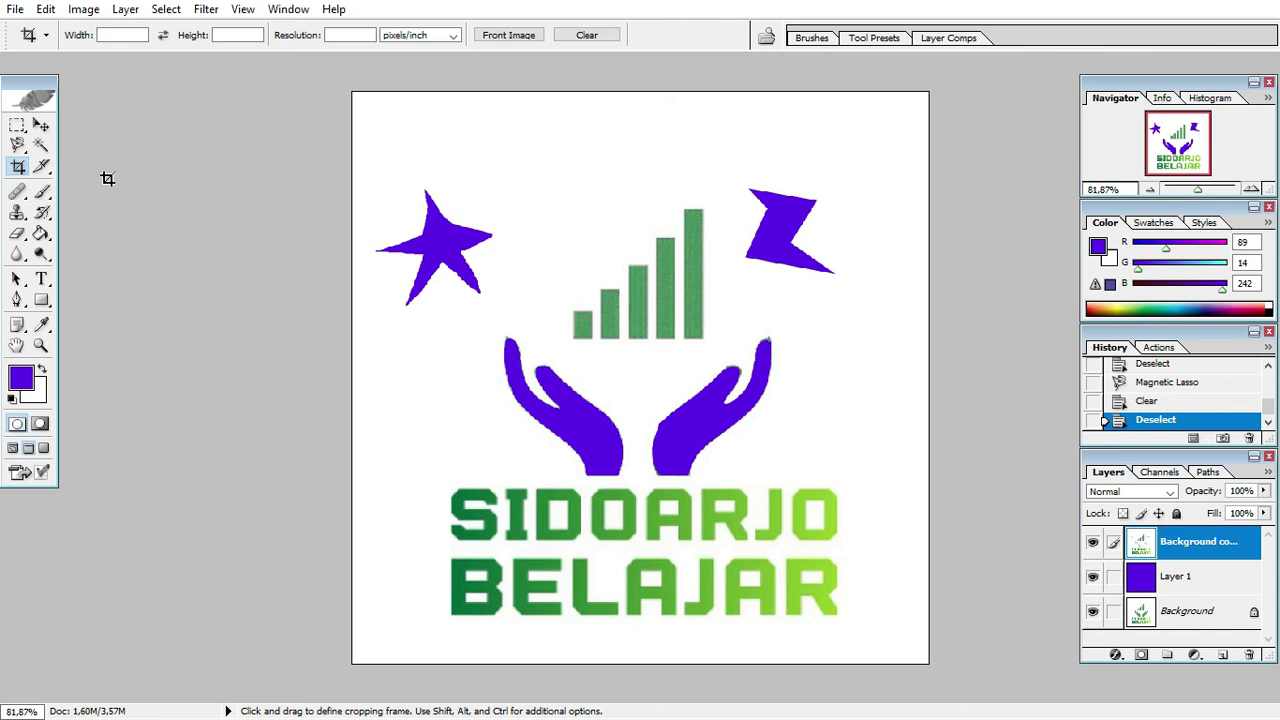
# - Draw two slices with the Slice Tool: a narrow one beside the shortest bar and a larger one over the zigzag's lower part
pyautogui.click(48, 172)
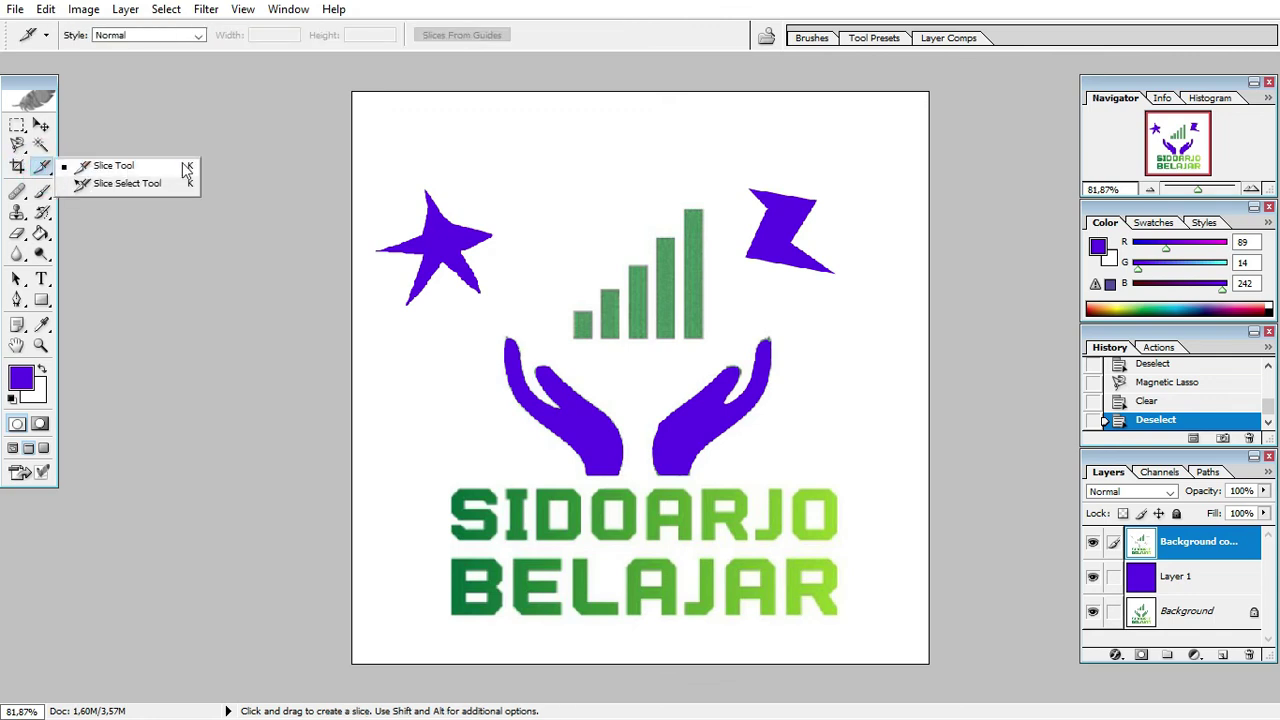
pyautogui.moveTo(529, 190); pyautogui.dragTo(571, 283)
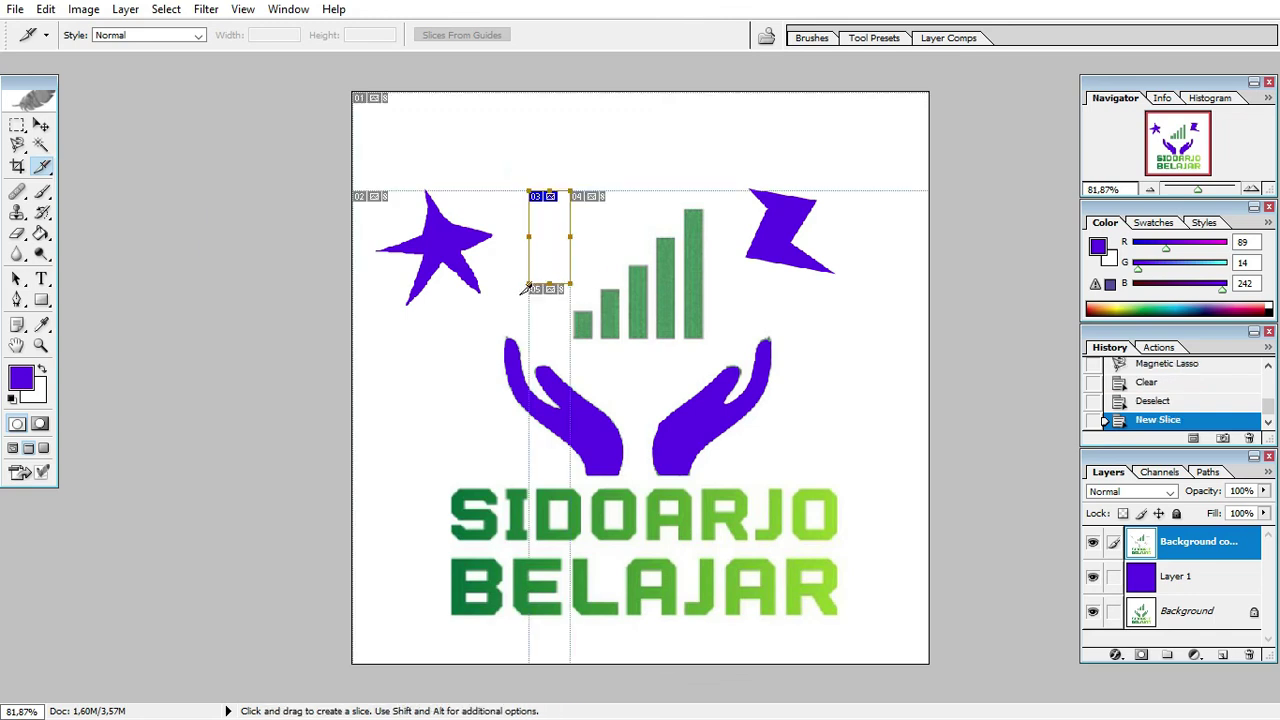
pyautogui.moveTo(741, 223); pyautogui.dragTo(838, 364)
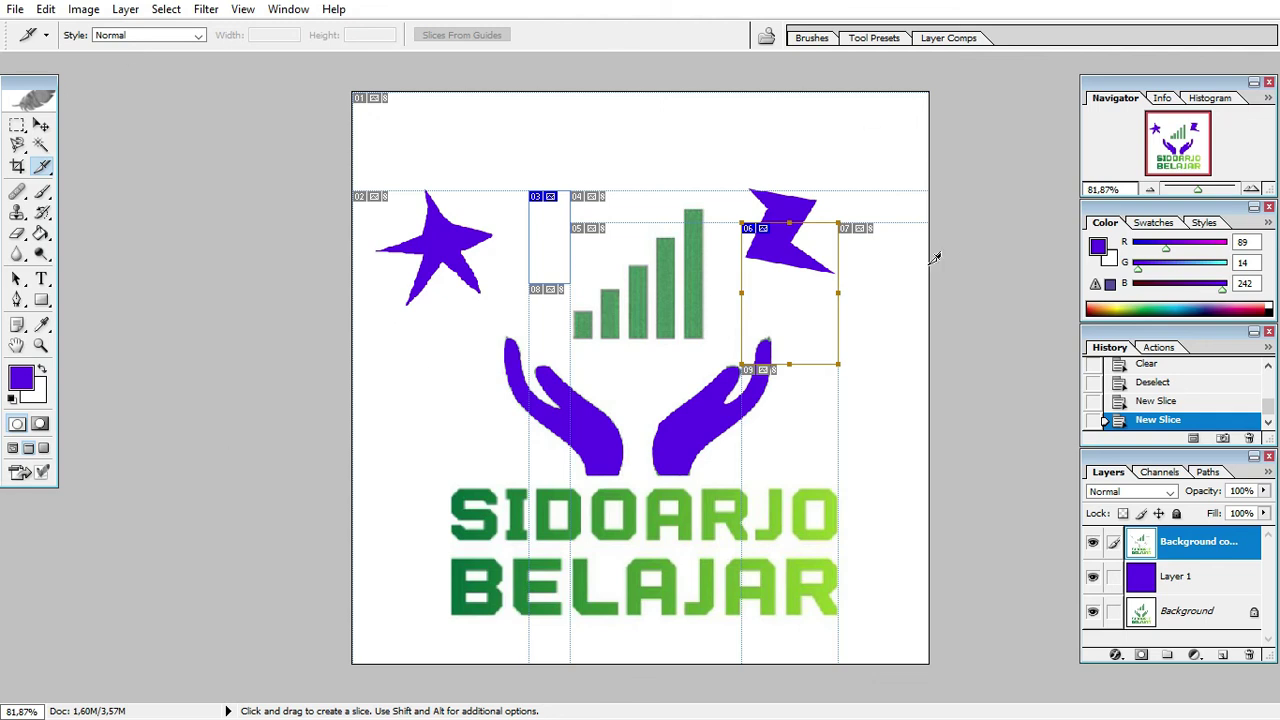
# - Return to the standard screen mode with the logo in a floating document window
pyautogui.press('f')
pyautogui.press('f')
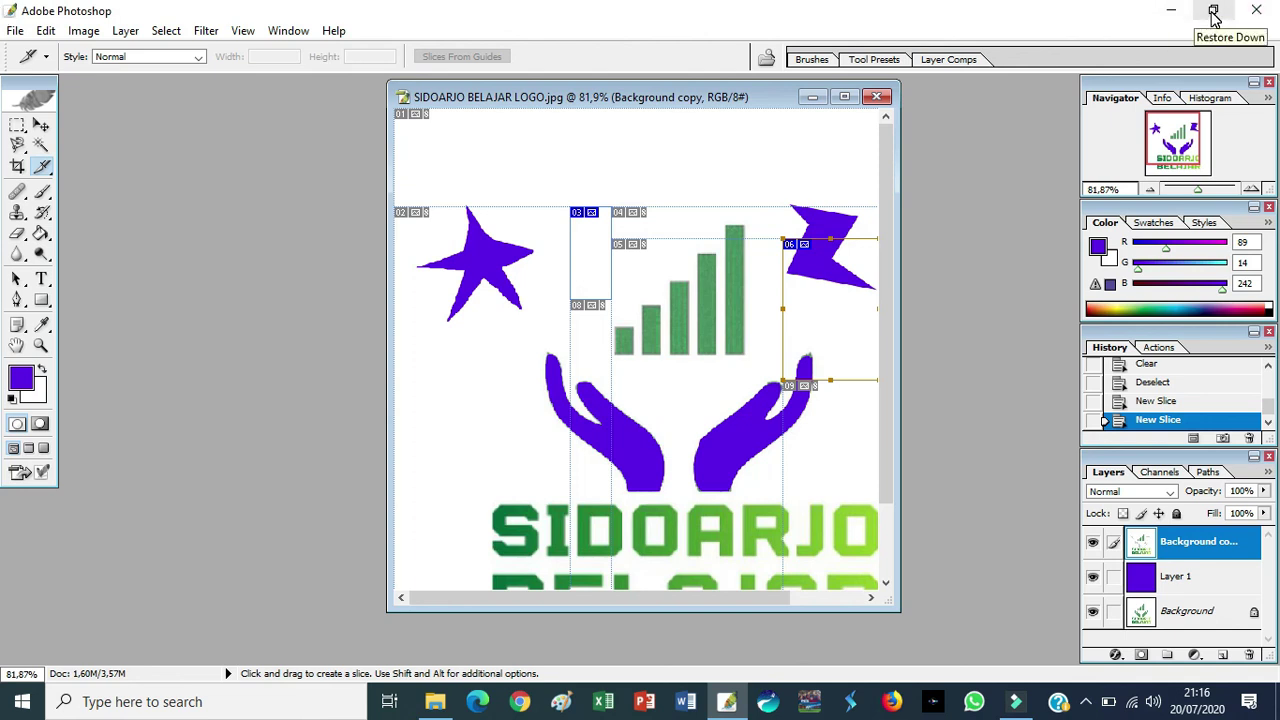
pyautogui.click(18, 31)
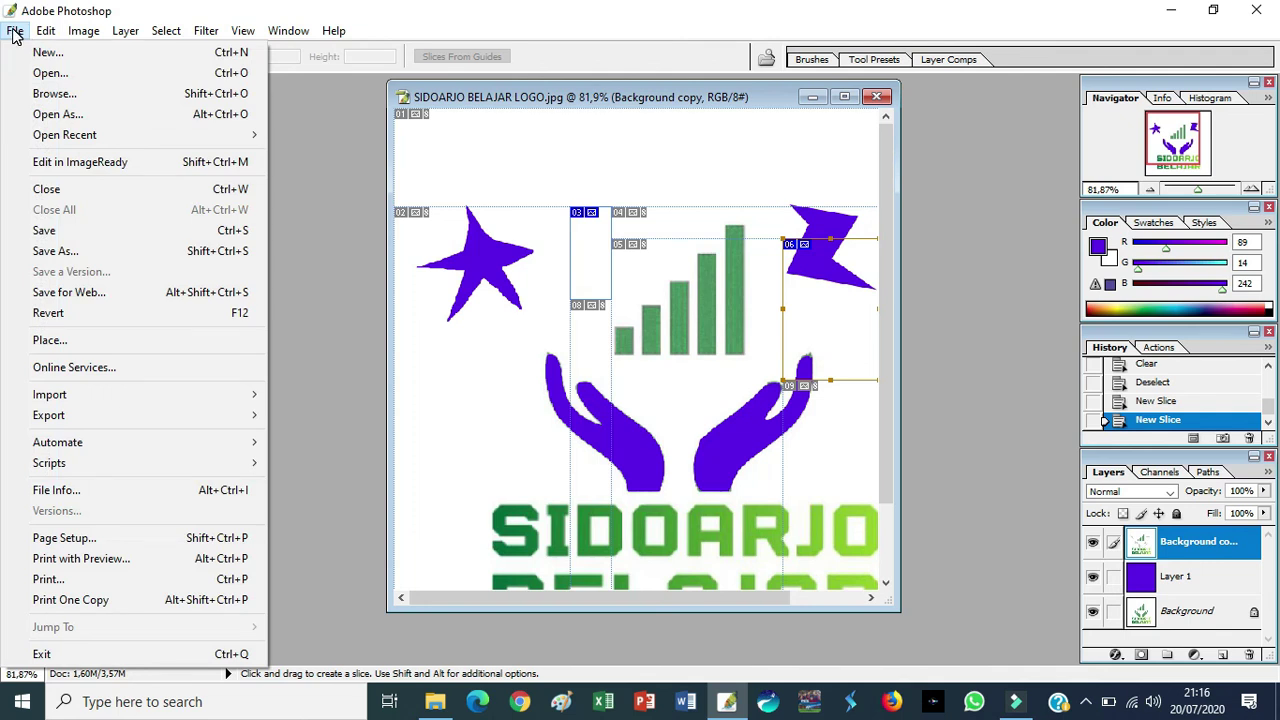
pyautogui.moveTo(42, 35)
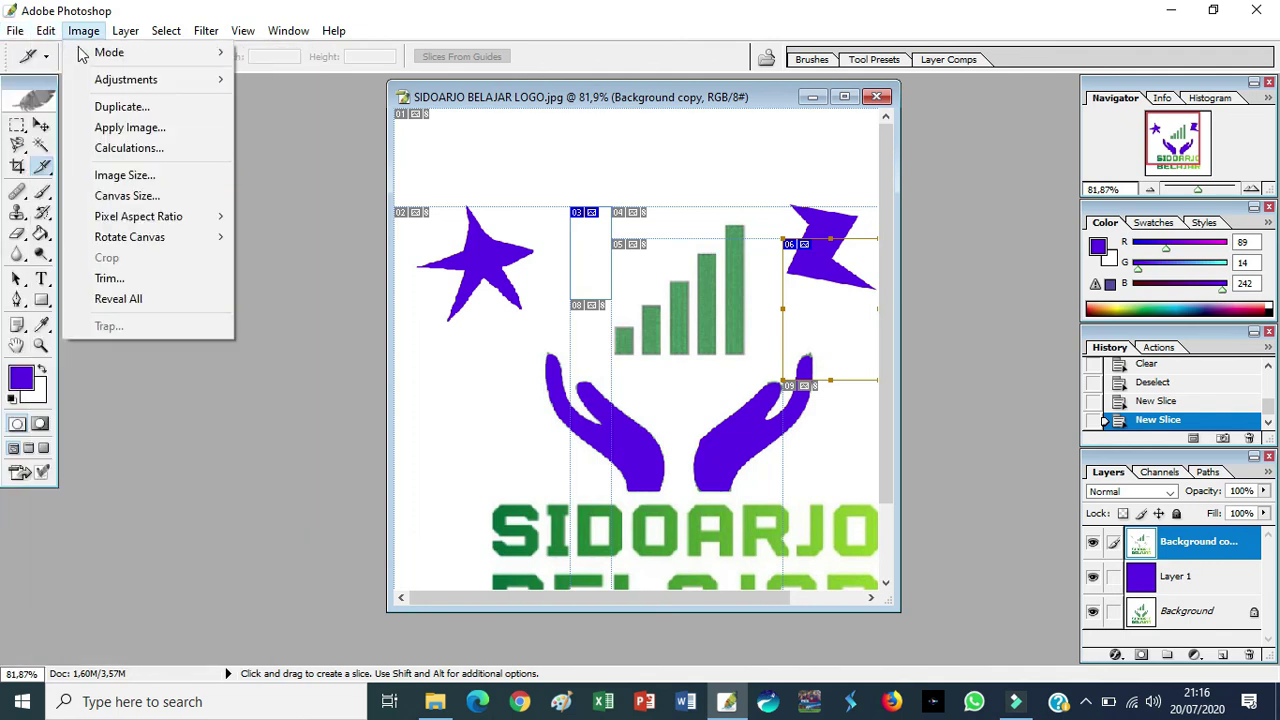
pyautogui.click(163, 31)
# - Move the toolbox toward the image and back near its original place, and shift the floating document window slightly toward the toolbox
pyautogui.moveTo(38, 85); pyautogui.dragTo(135, 106)
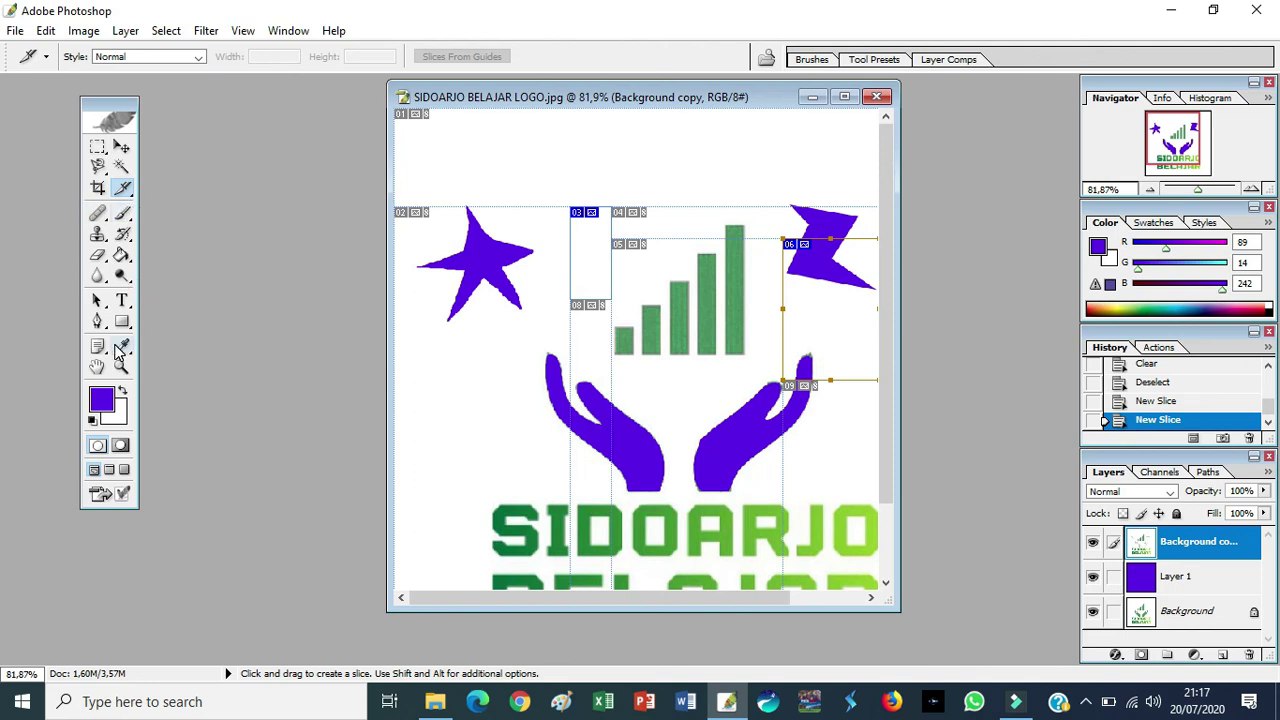
pyautogui.moveTo(110, 112); pyautogui.dragTo(40, 96)
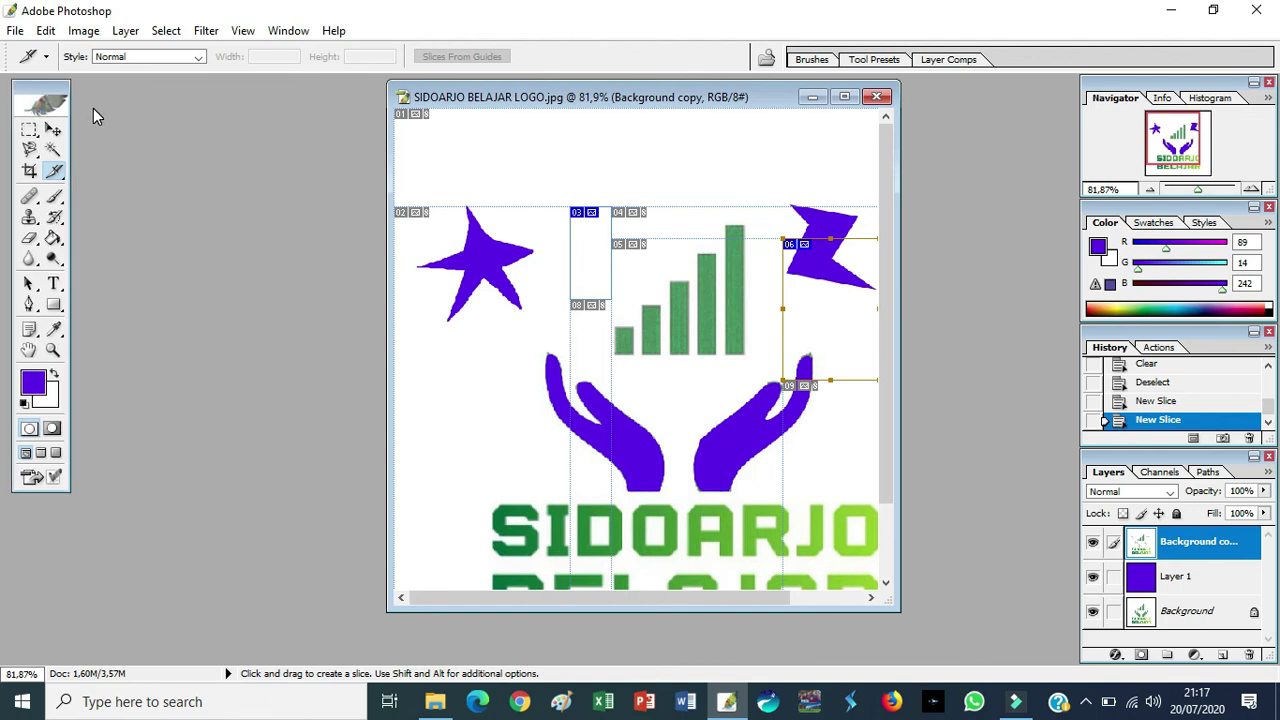
pyautogui.click(50, 88)
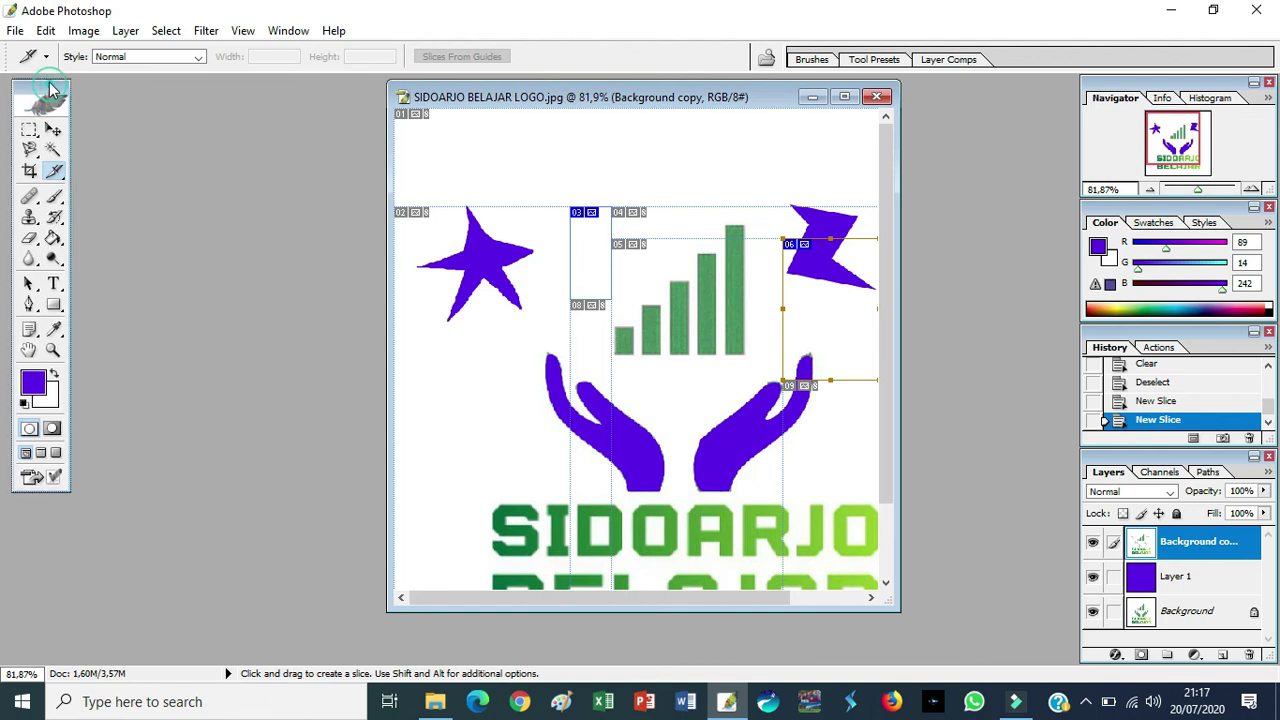
pyautogui.moveTo(49, 86); pyautogui.dragTo(47, 84)
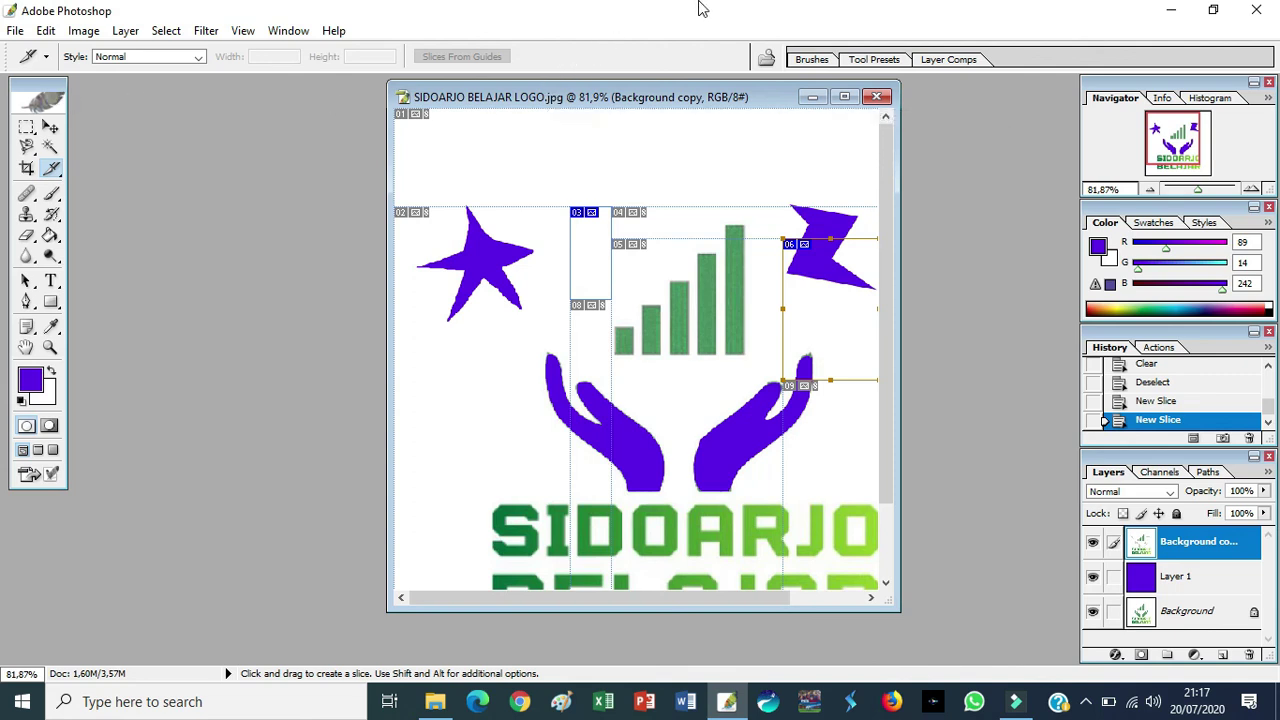
pyautogui.moveTo(677, 100); pyautogui.dragTo(638, 104)
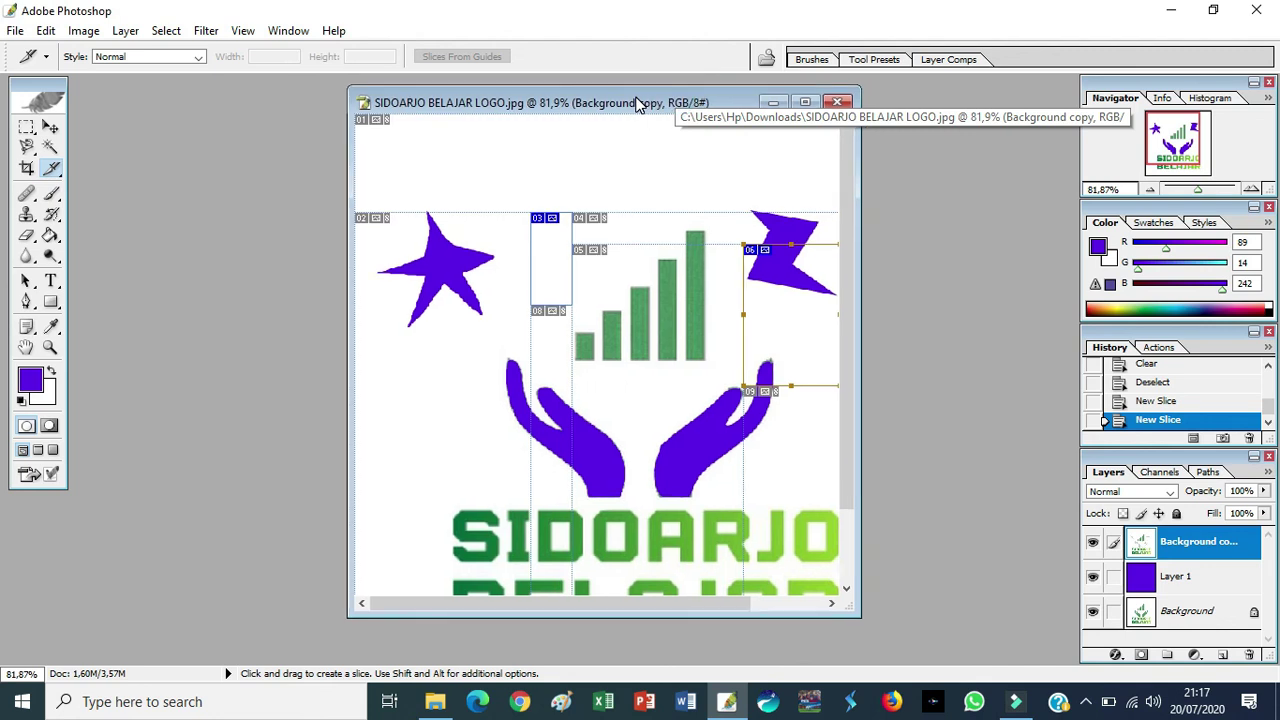